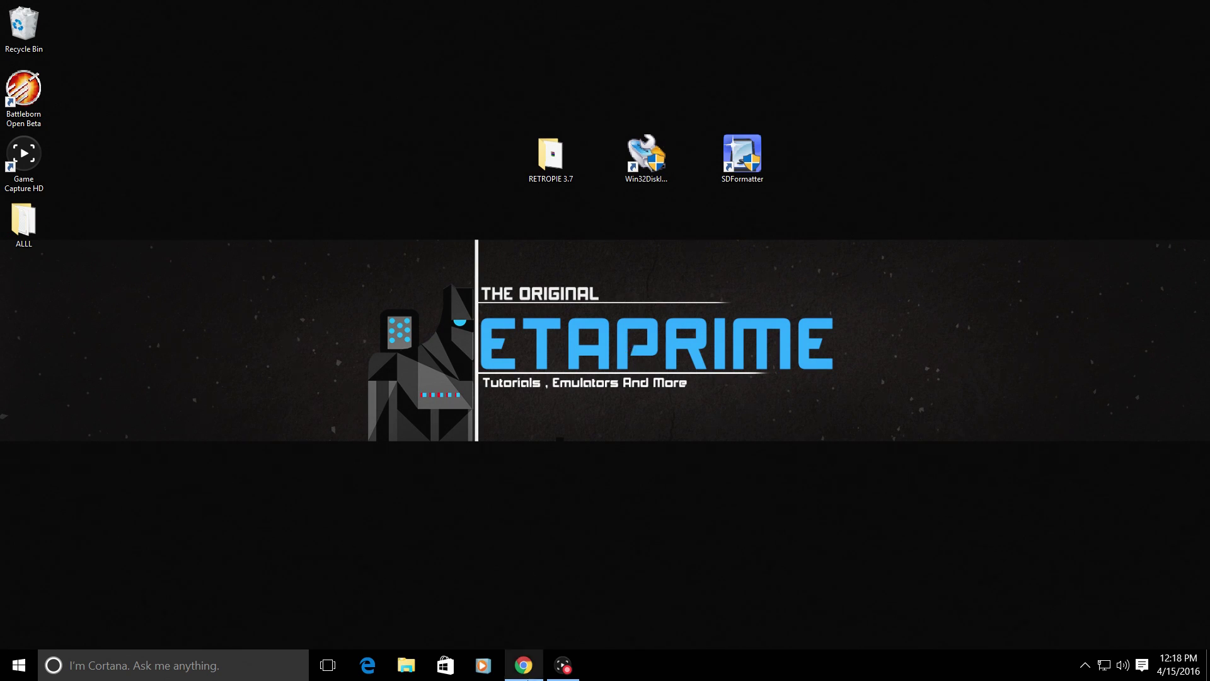
Download the retropie-v3.7-rpi2_rpi3.img.gz image from the retropie.org.uk download page
left_click(523, 665)
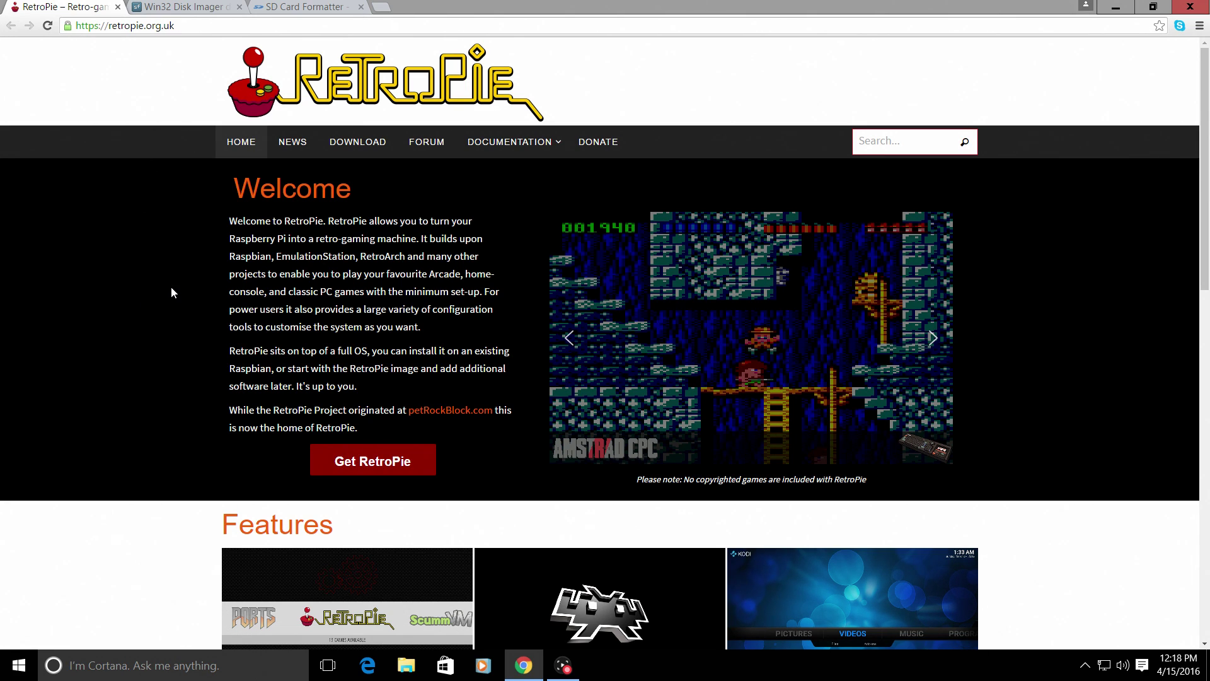
scroll(171, 292, "down", 8)
scroll(176, 303, "up", 7)
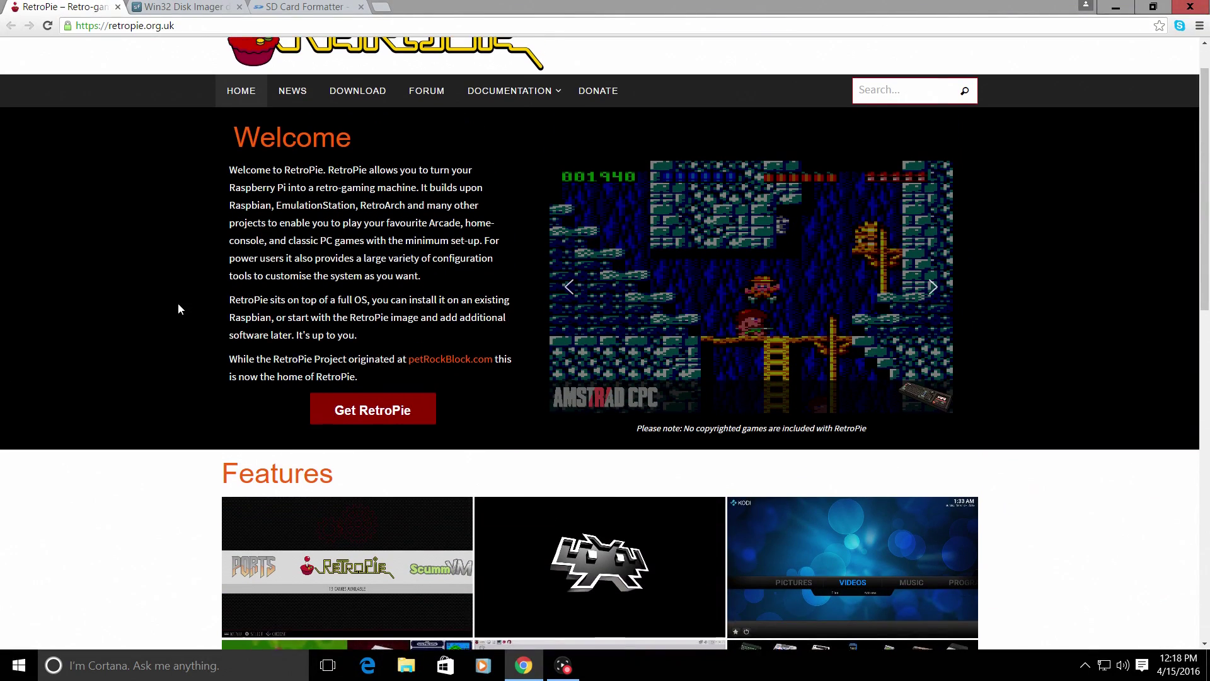
scroll(178, 303, "up", 1)
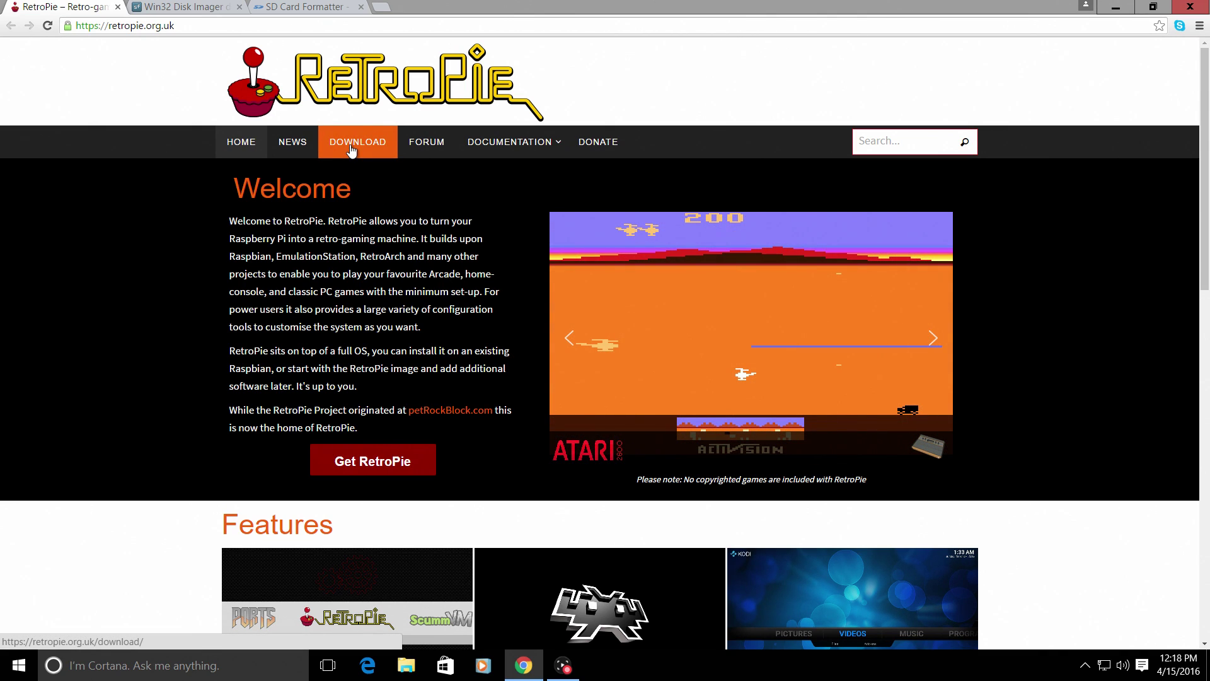
left_click(351, 149)
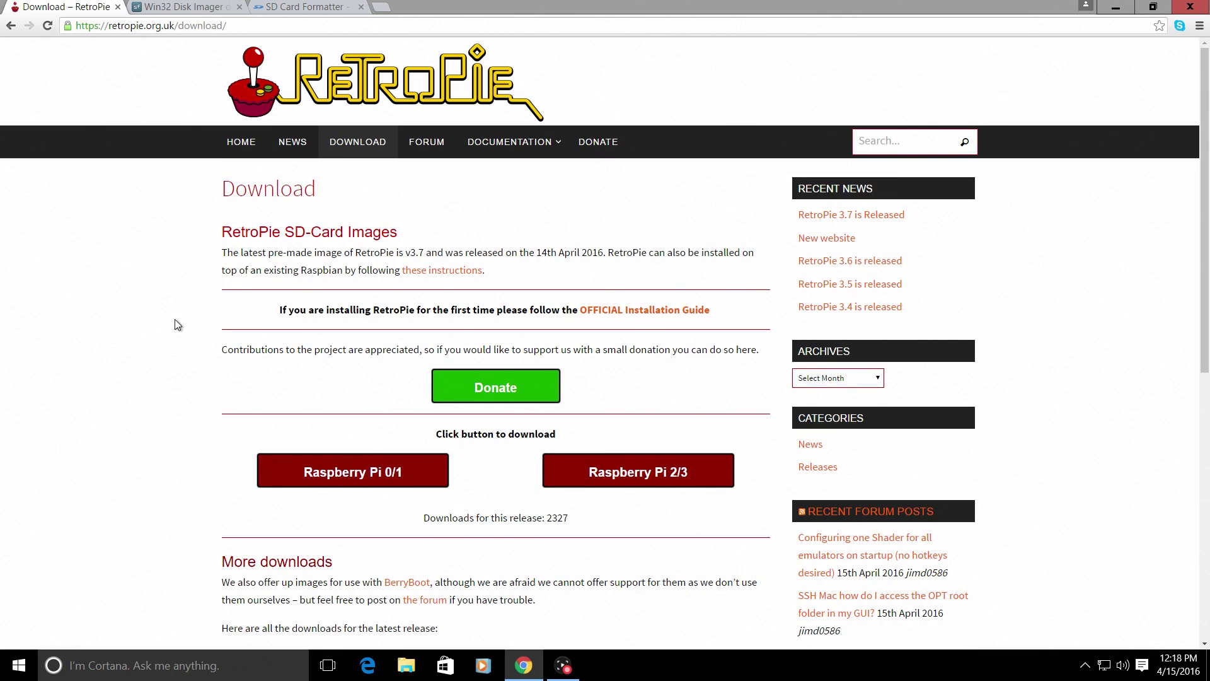
scroll(176, 320, "down", 2)
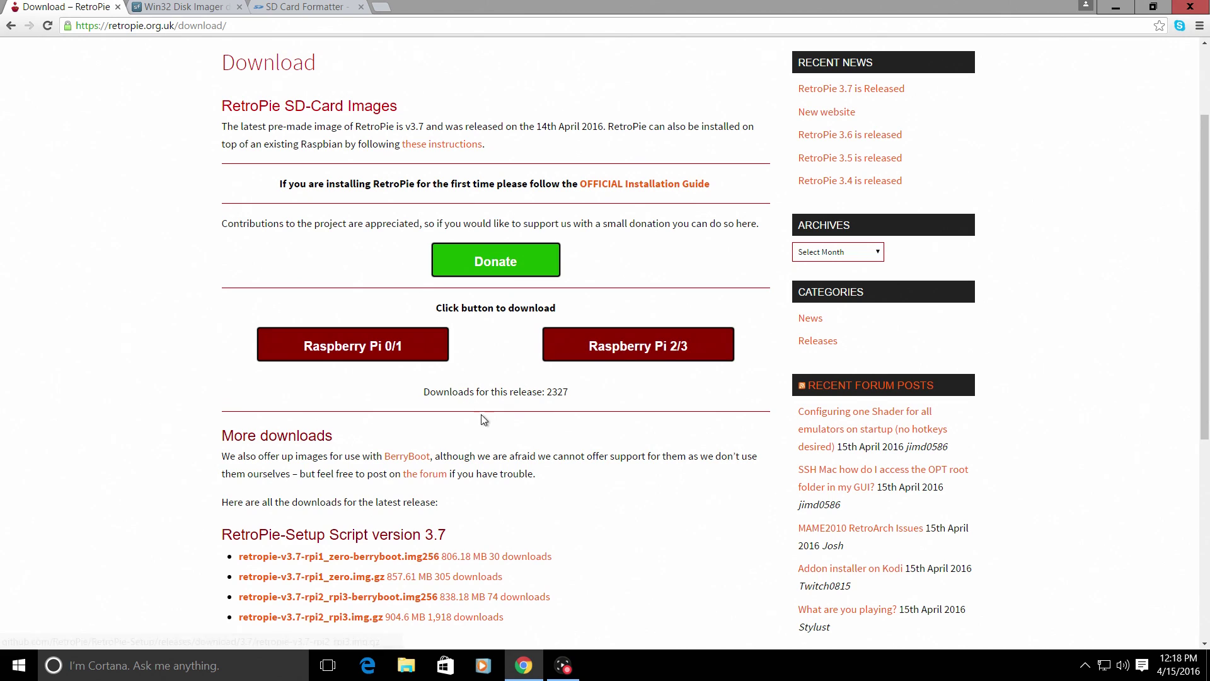
scroll(339, 351, "down", 2)
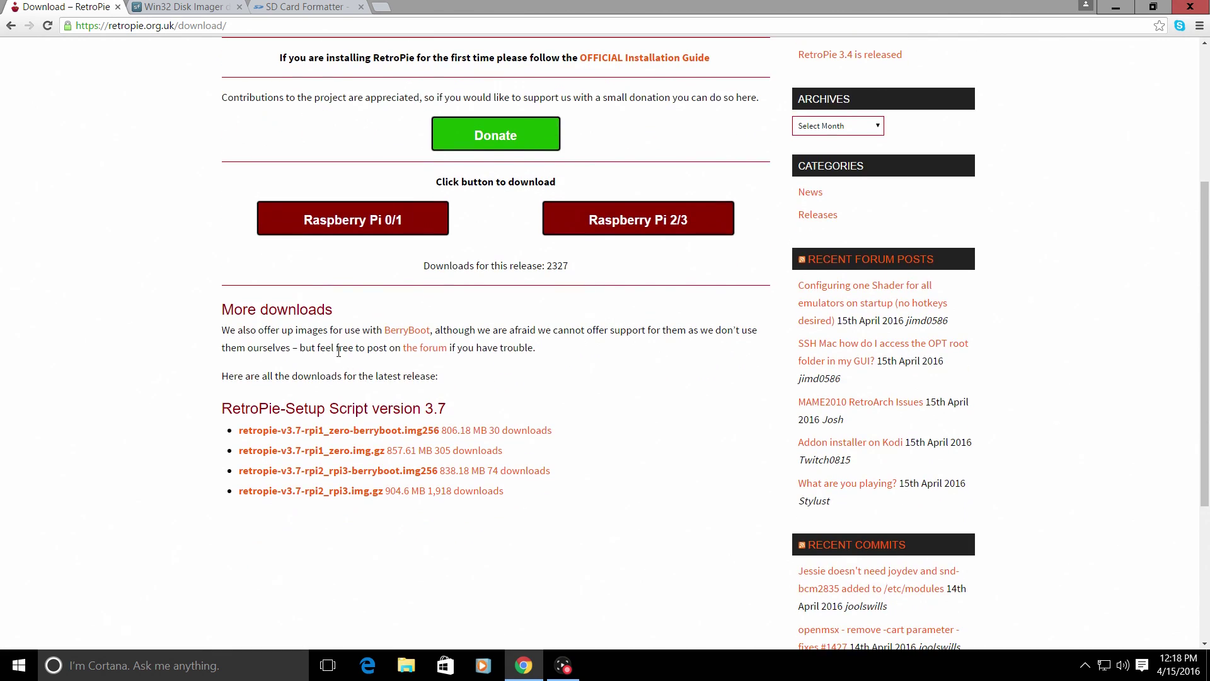
left_click(419, 499)
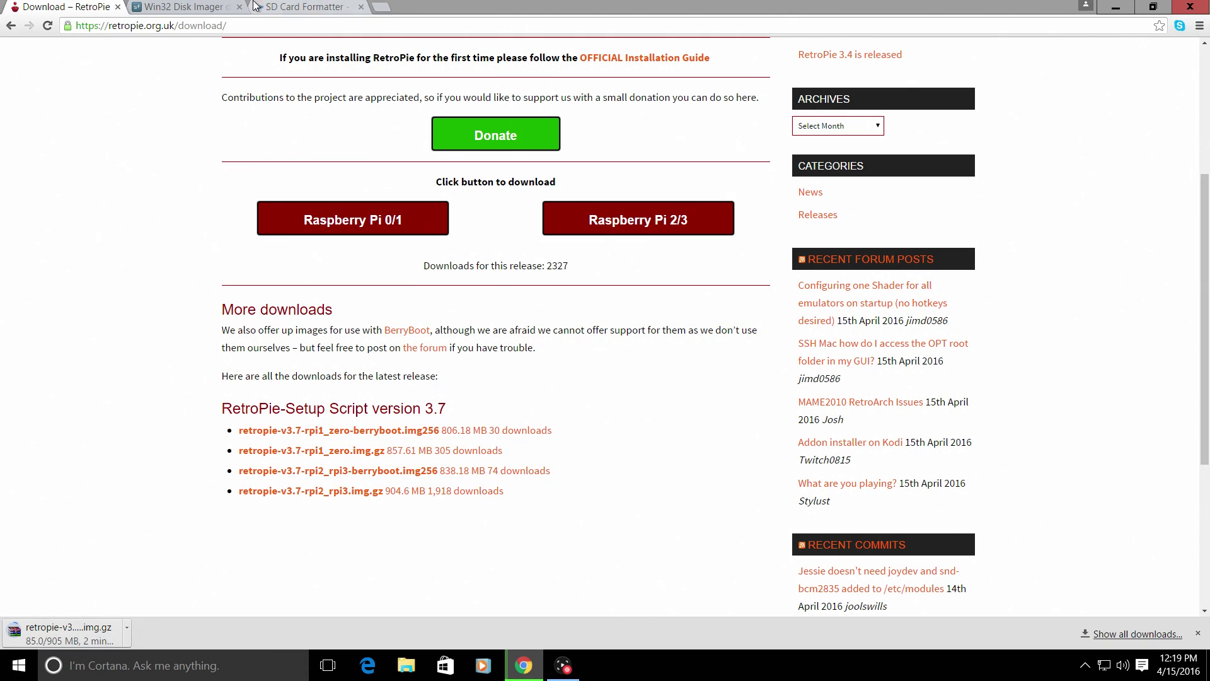
Switch to the Win32 Disk Imager SourceForge page while the download continues
left_click(181, 7)
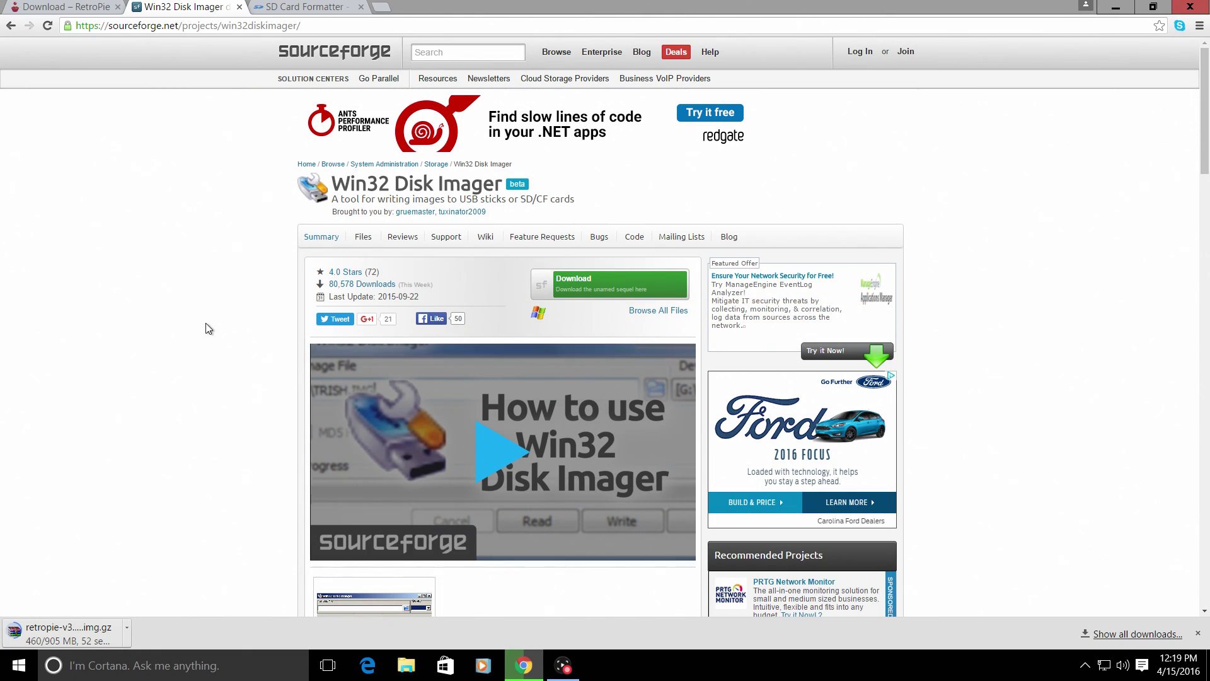
Look over the SD Card Formatter download buttons, then minimize Chrome to show the desktop
left_click(326, 9)
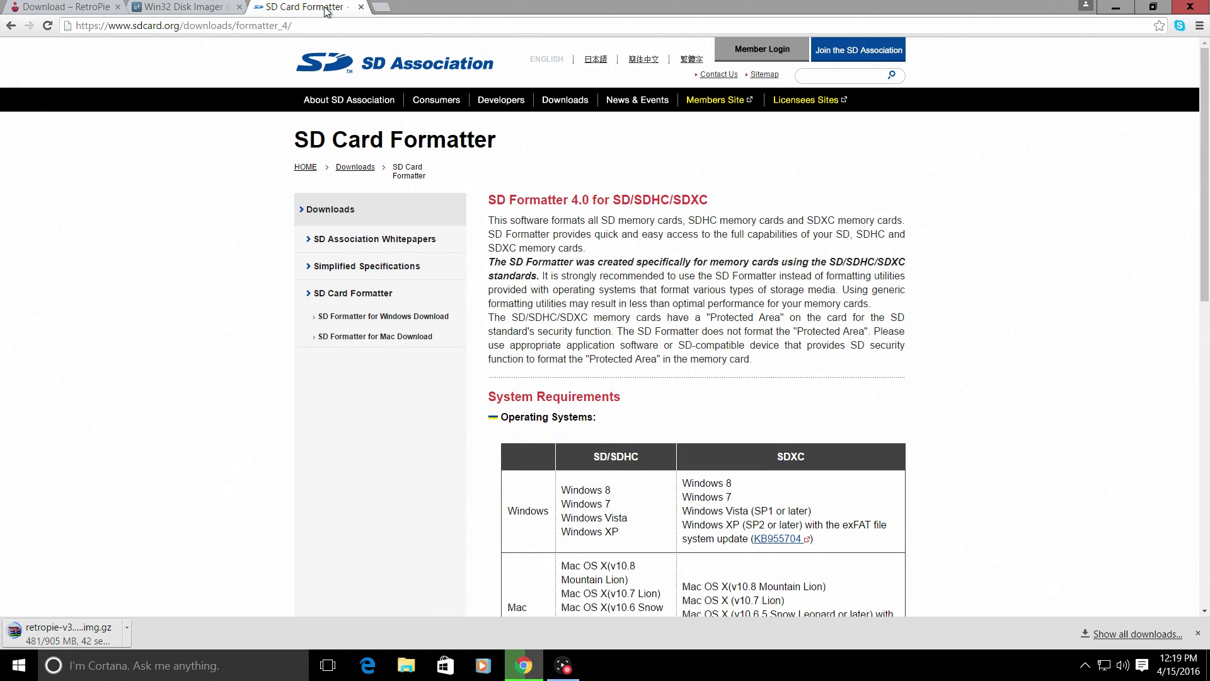
scroll(271, 318, "down", 2)
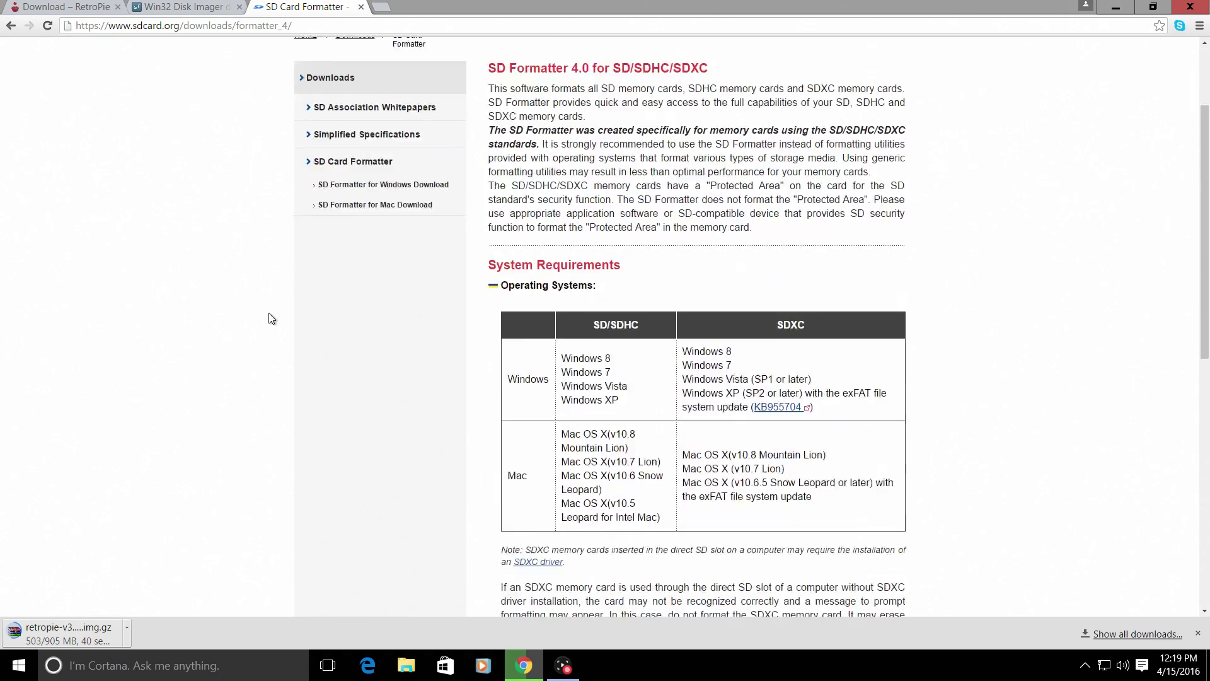
scroll(272, 319, "down", 6)
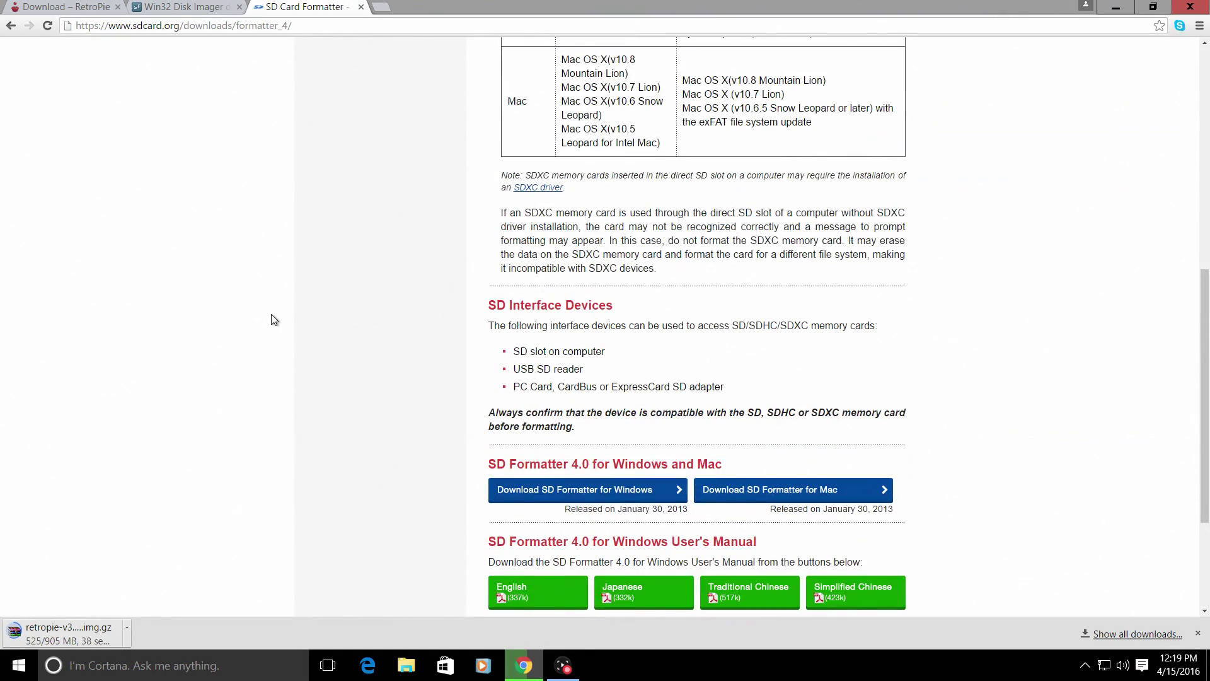
scroll(273, 318, "up", 4)
scroll(273, 317, "down", 6)
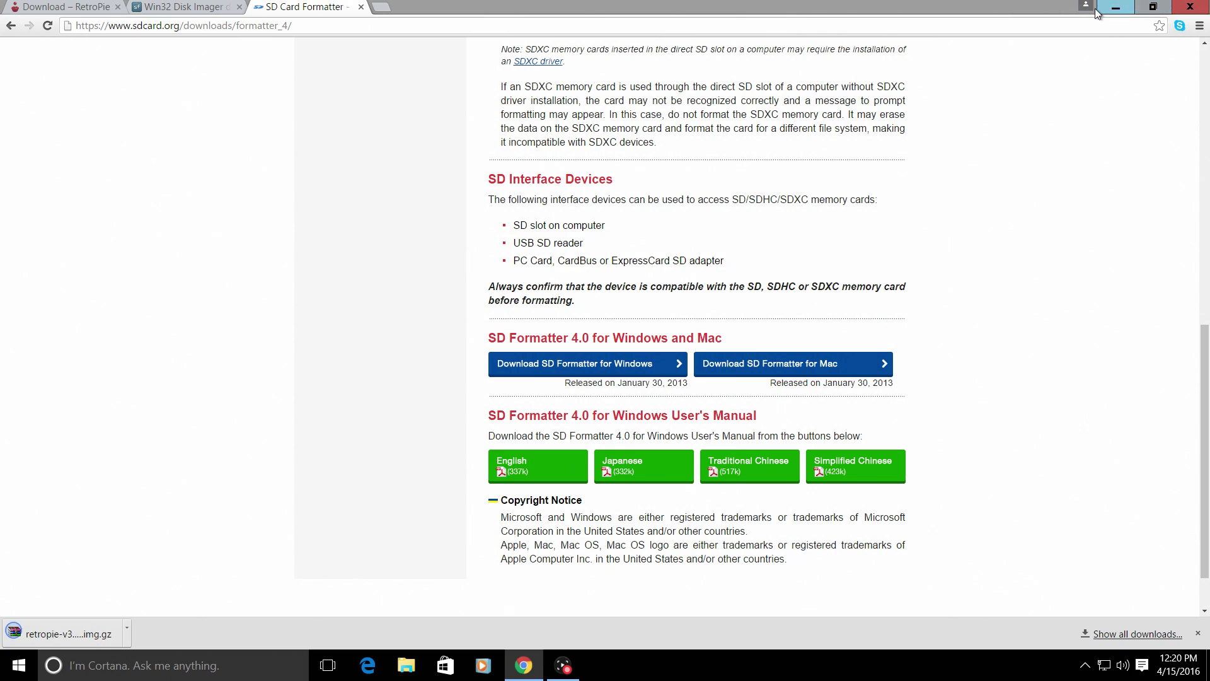
left_click(1115, 7)
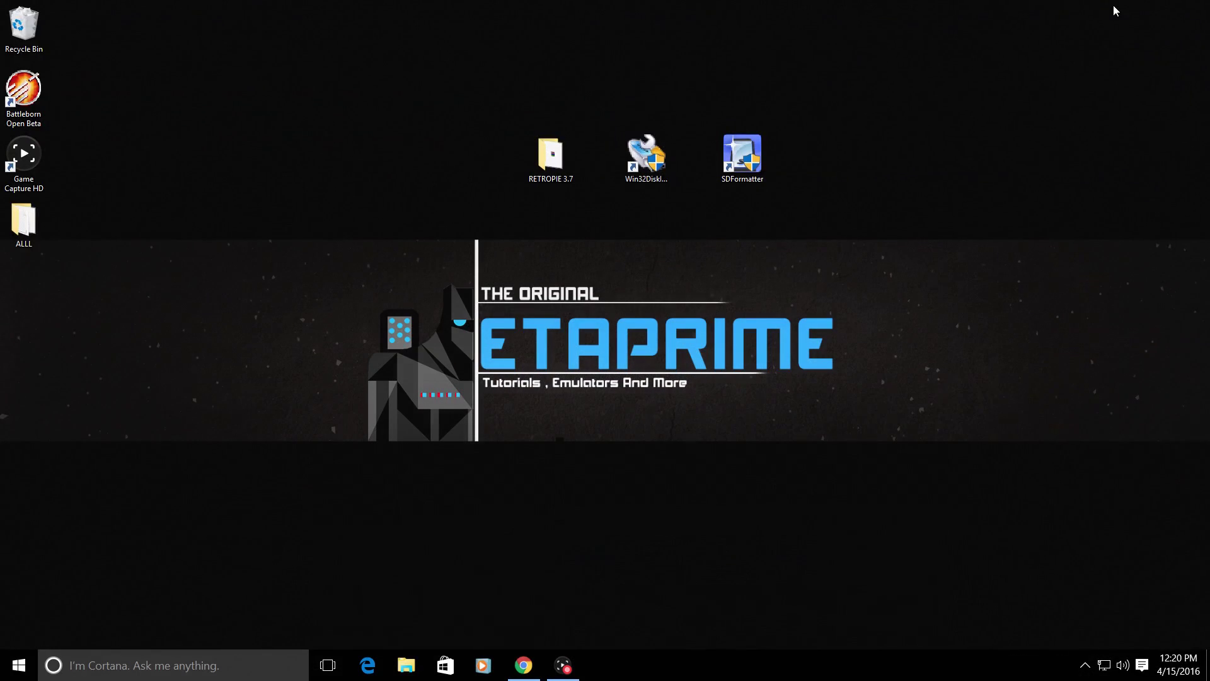
In the maximized RETROPIE 3.7 folder, extract the archive to retropie-v3.7-rpi2_rpi3.img\
double_click(552, 179)
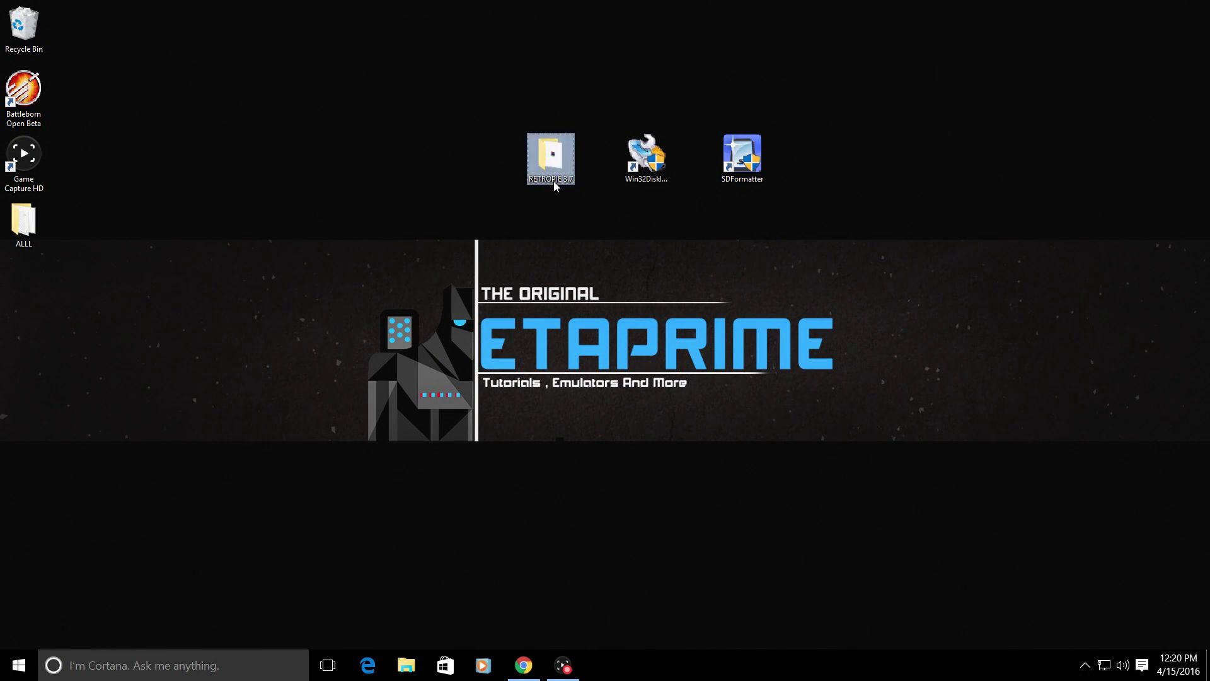
left_click_drag(486, 13, 733, 2)
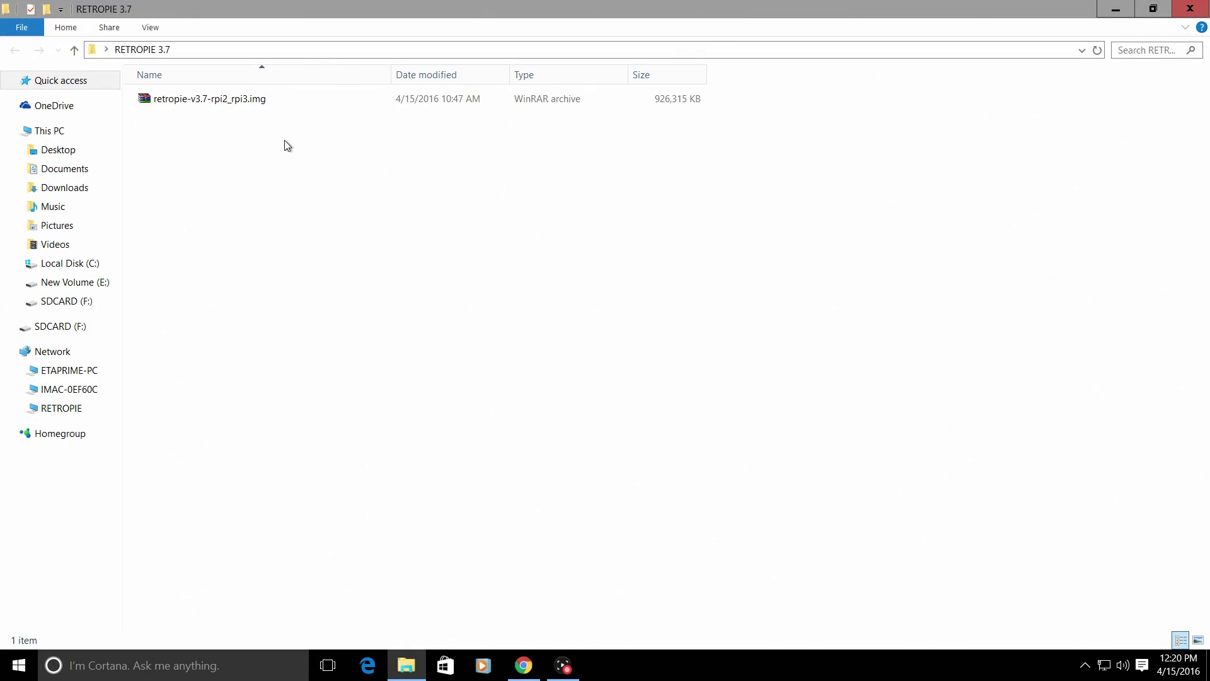
right_click(255, 100)
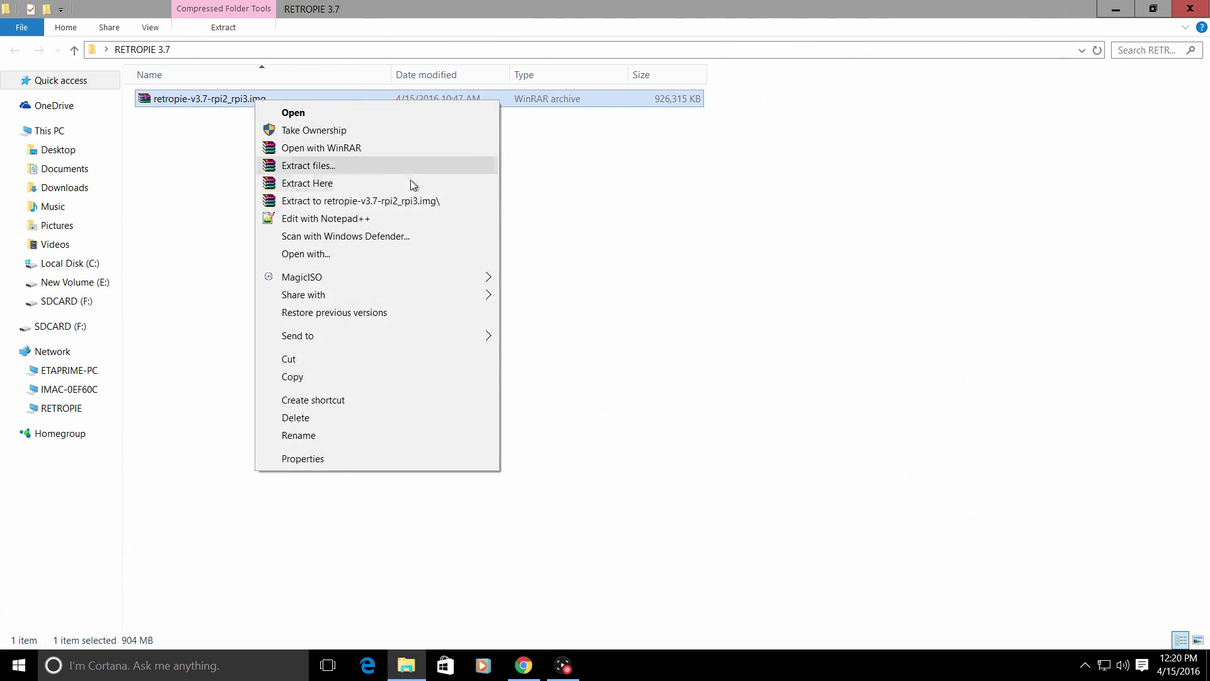
left_click(377, 202)
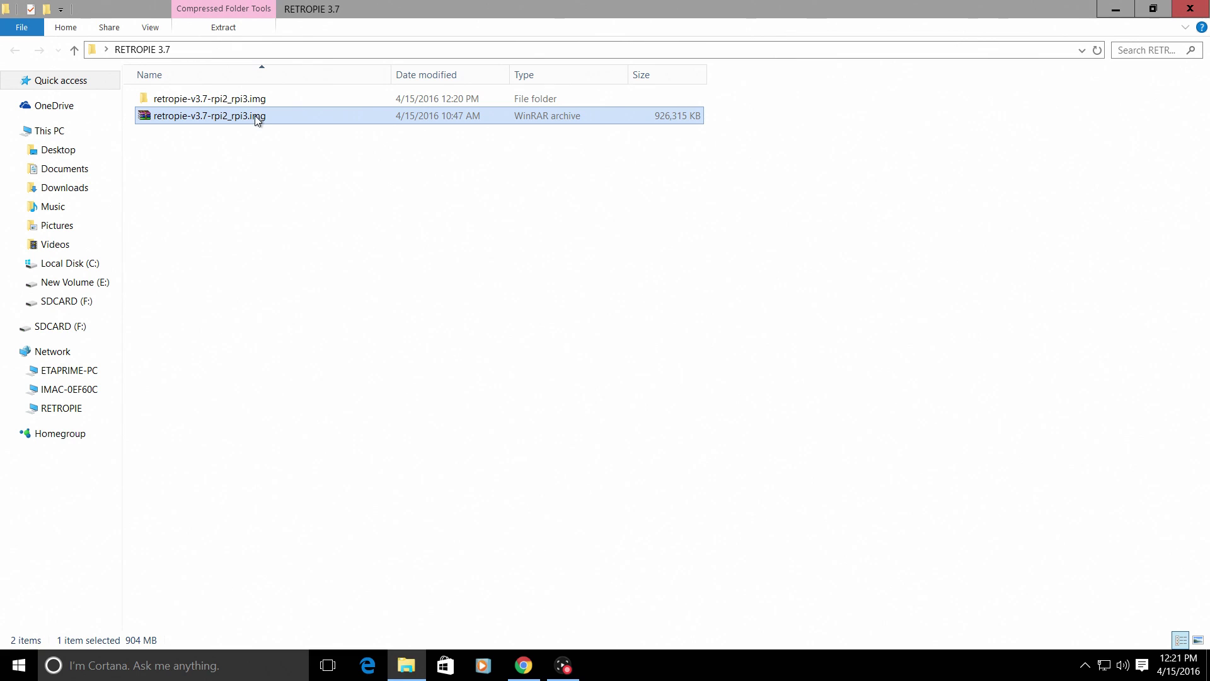
Confirm the 2.60 GB retropie-v3.7-rpi2 image is in the extracted folder, keeping its name, then close Explorer
left_click(256, 101)
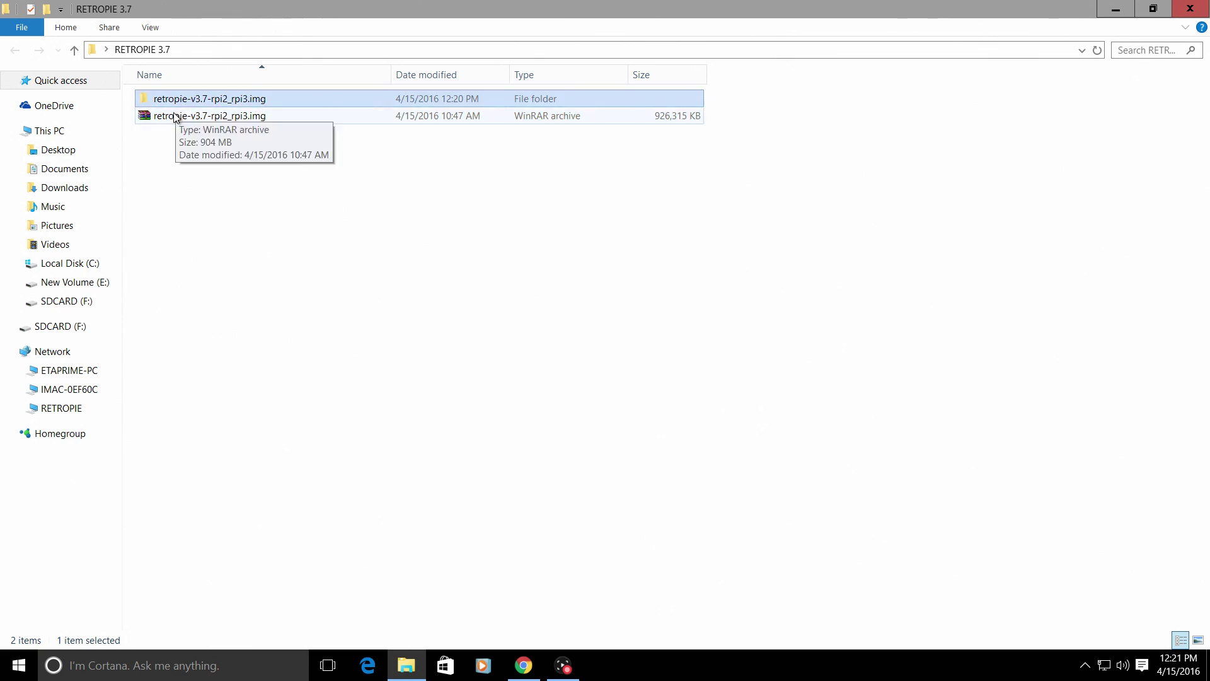
double_click(211, 101)
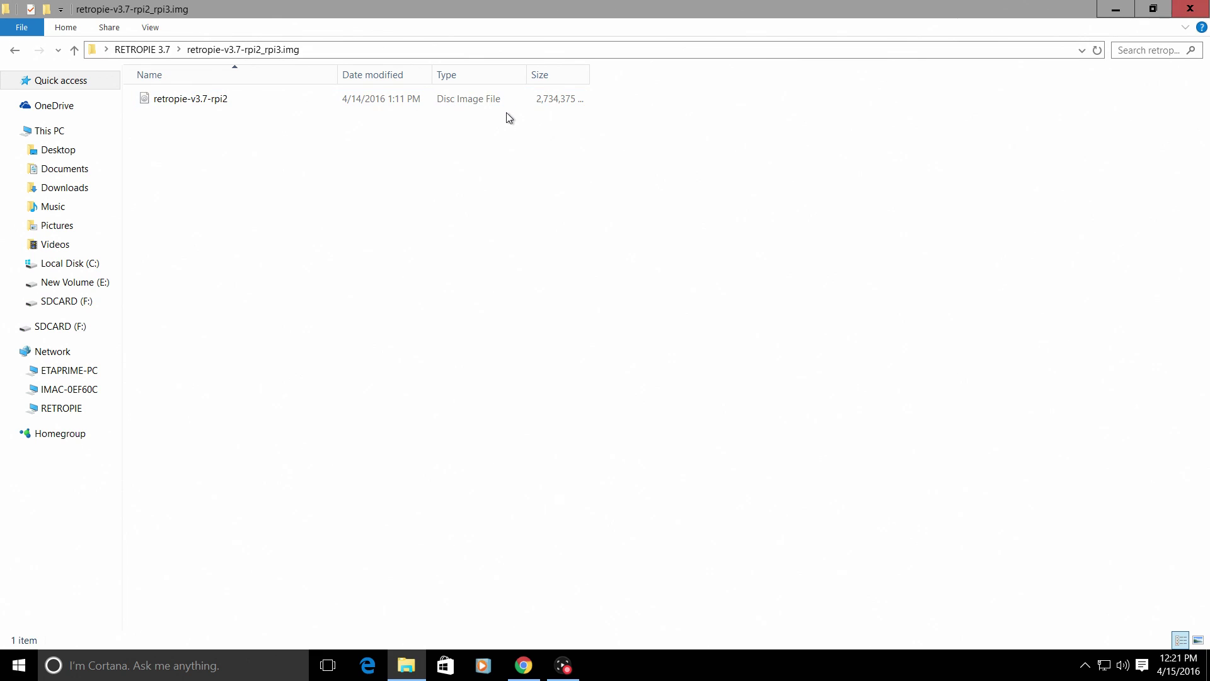
right_click(246, 105)
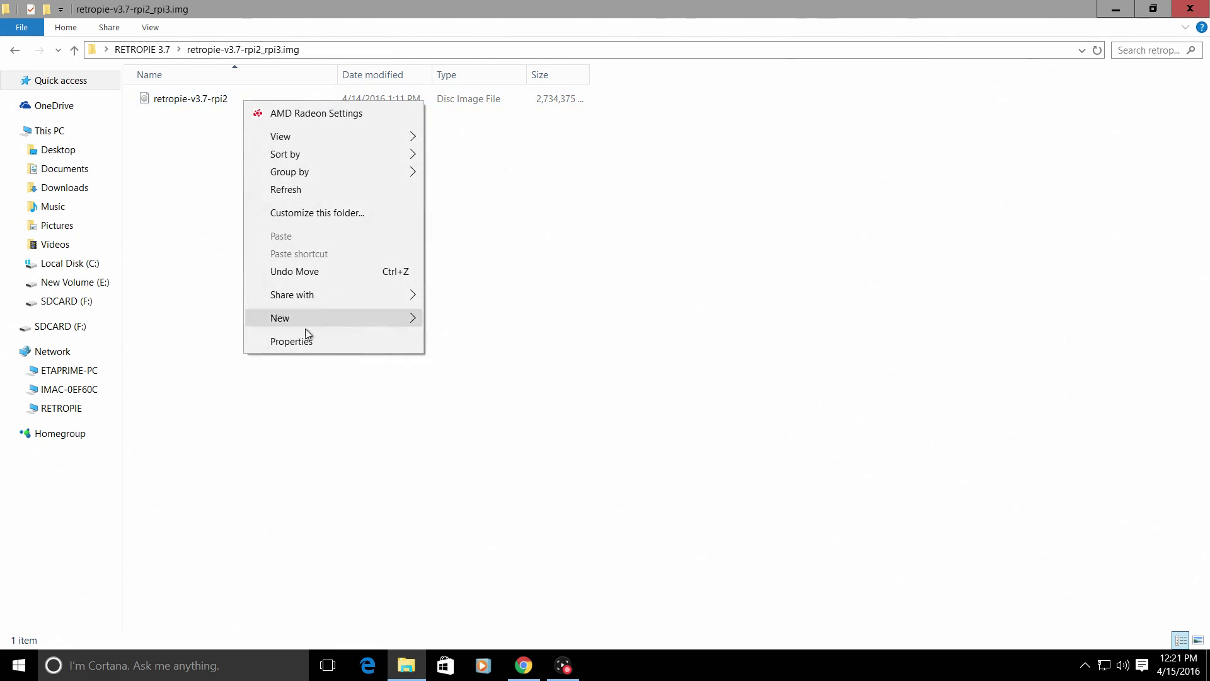
left_click(177, 148)
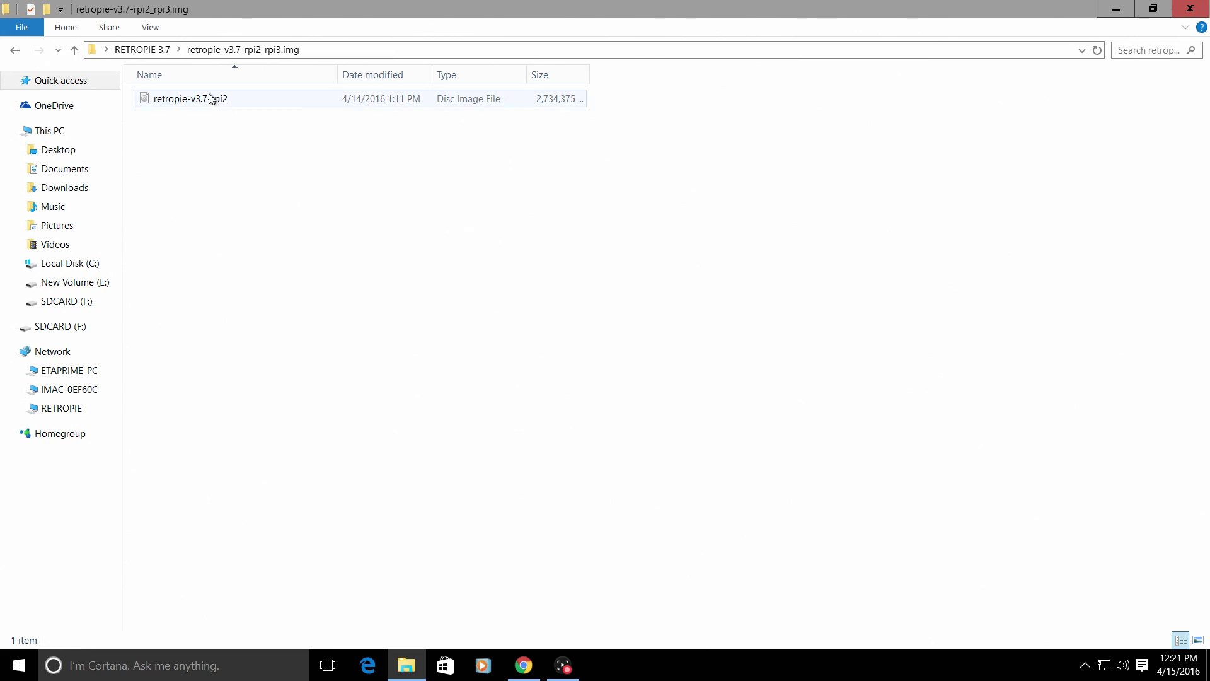
right_click(211, 99)
left_click(254, 454)
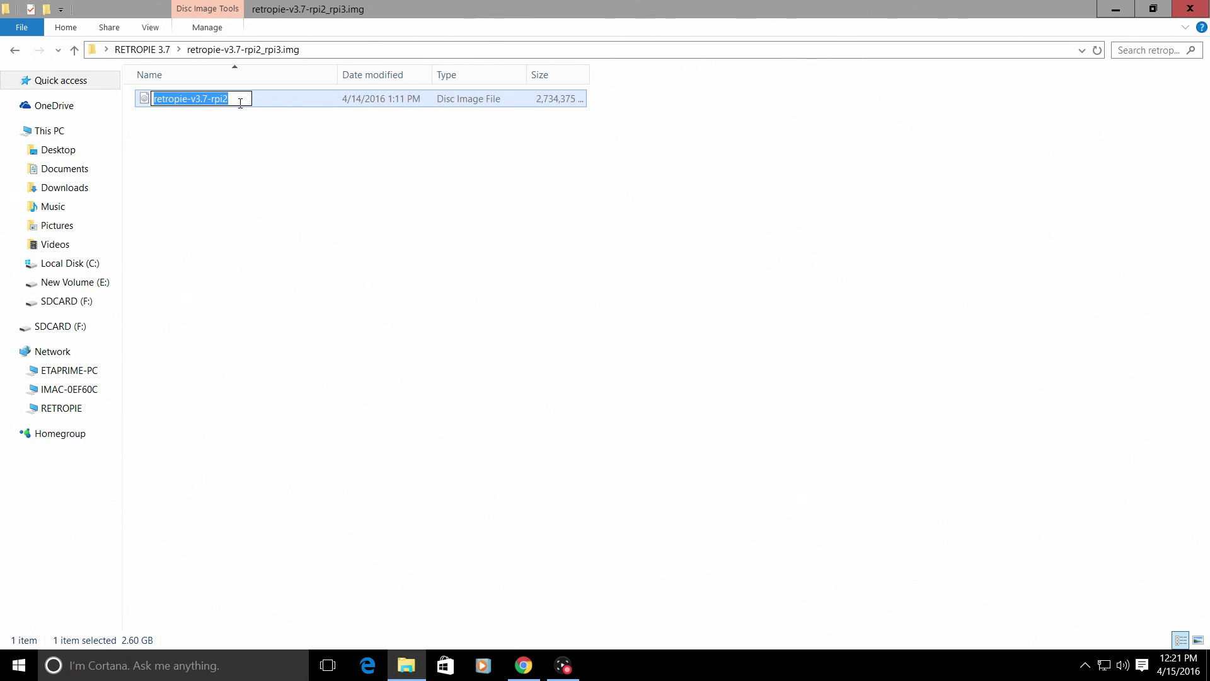
left_click(262, 134)
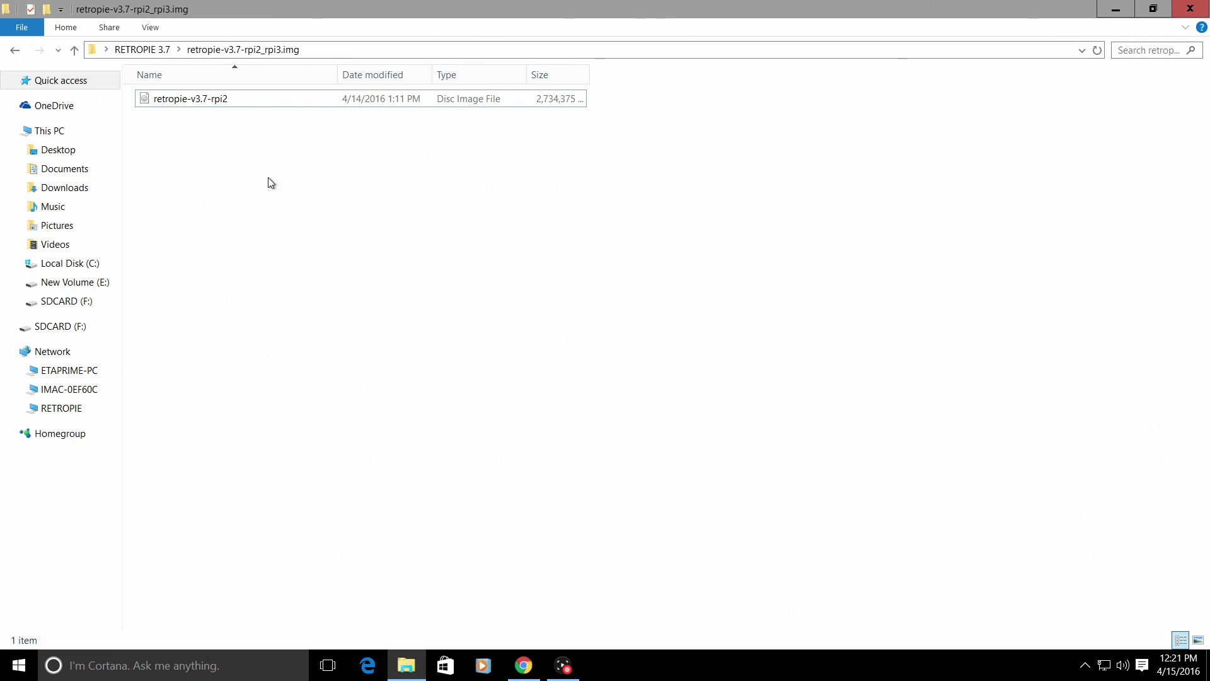
left_click(1187, 9)
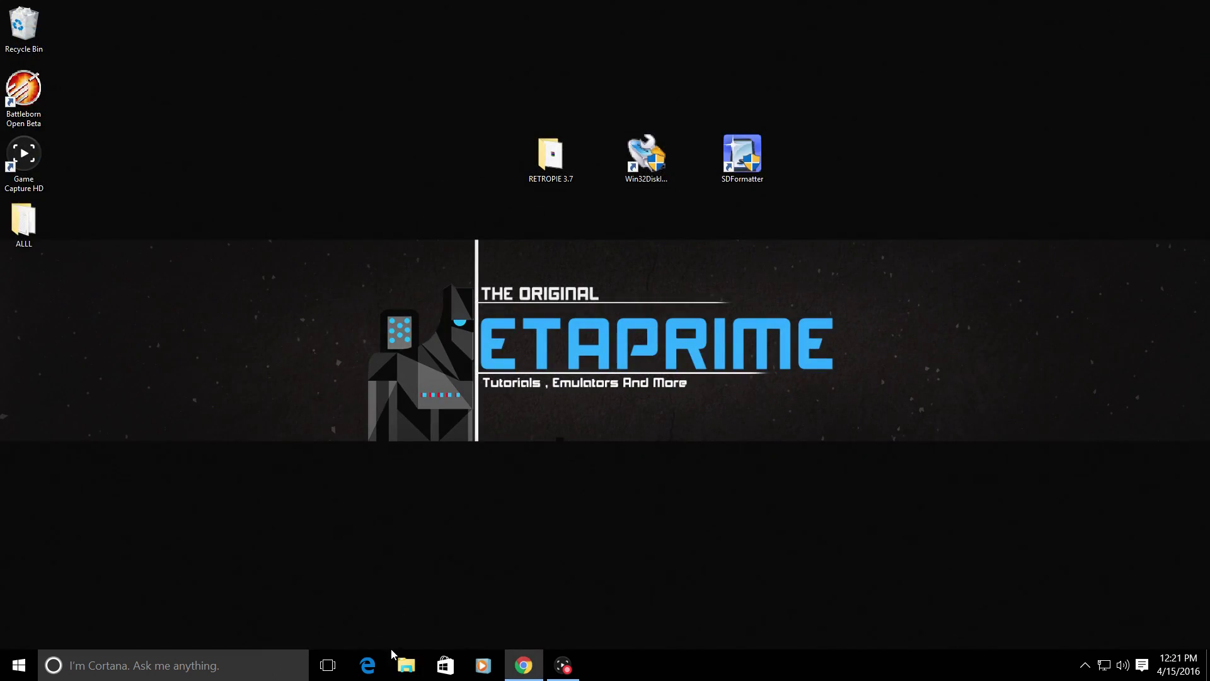
left_click(407, 663)
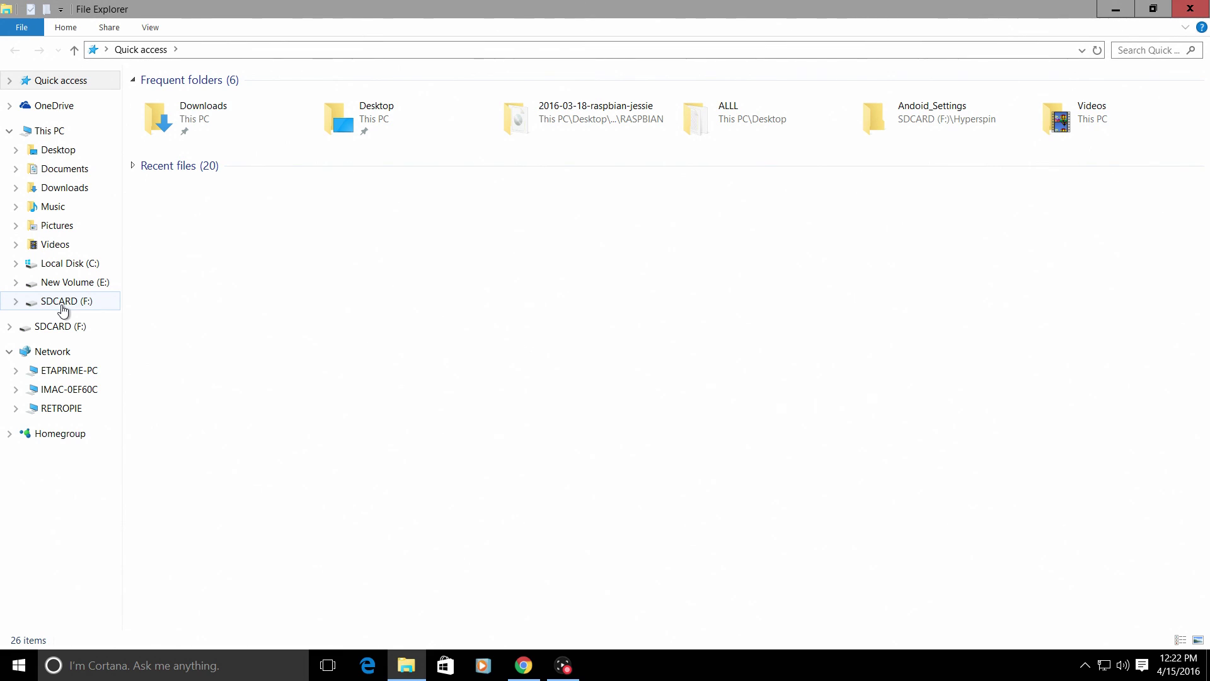
left_click(63, 309)
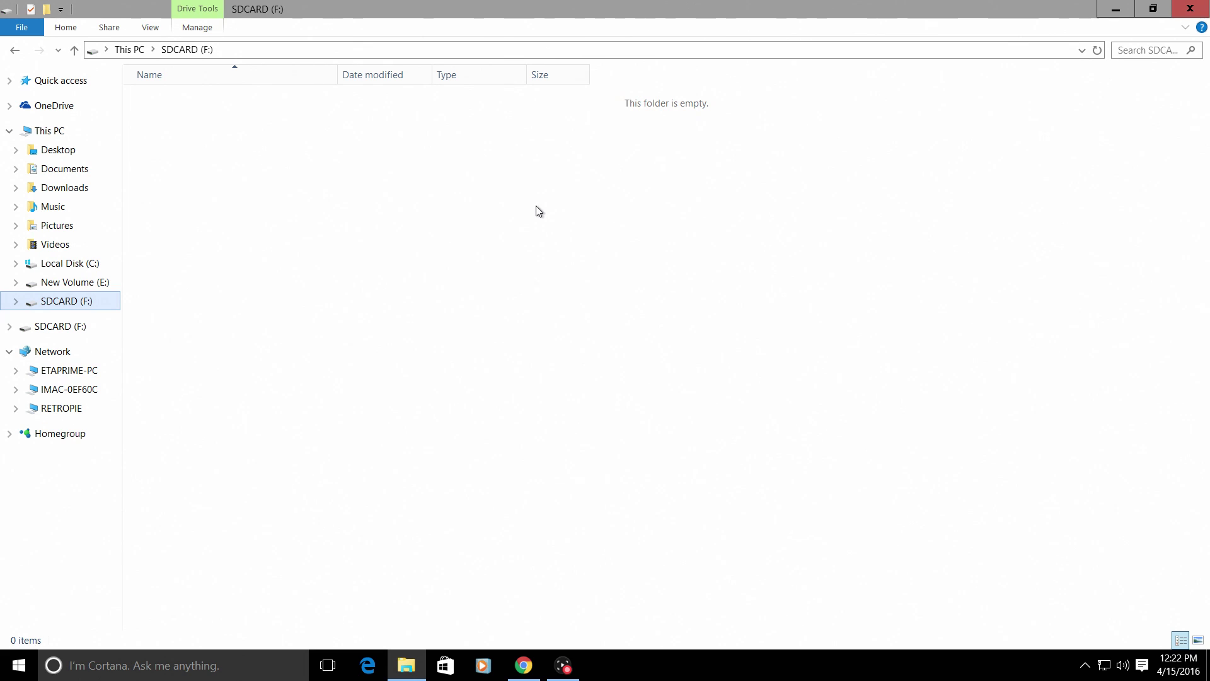
left_click(1191, 9)
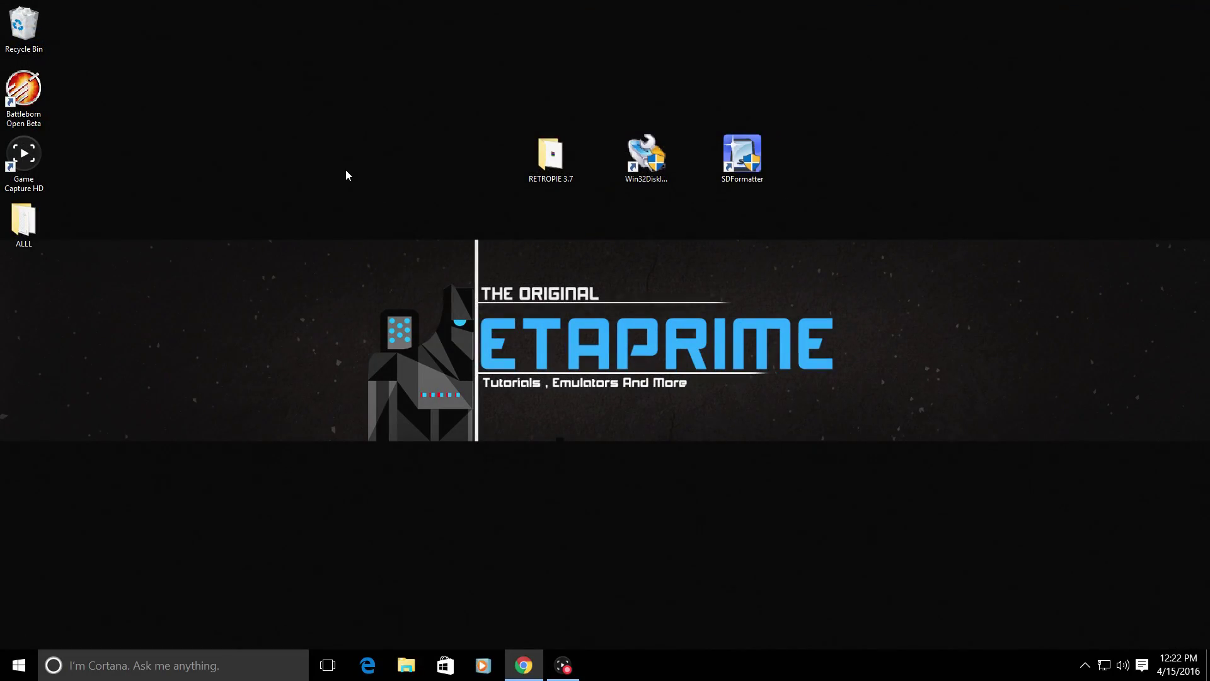
Launch SD Formatter with drive F: as target, checking the drives and the volume label
double_click(744, 158)
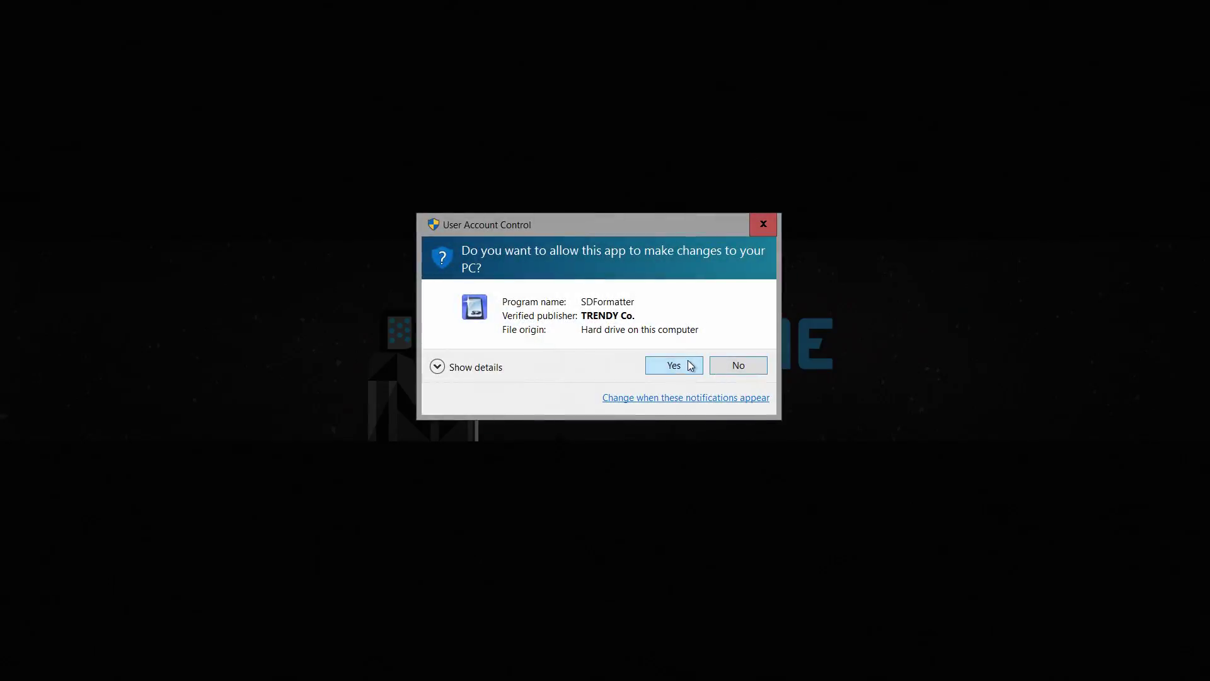
left_click(673, 366)
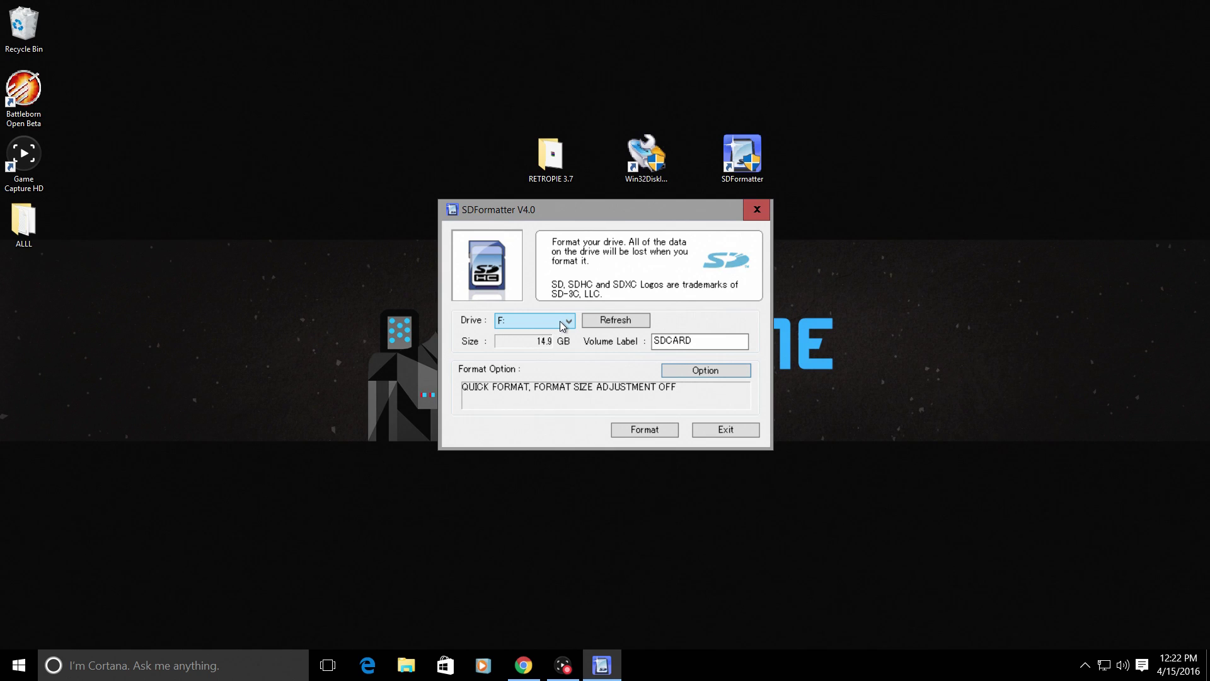
left_click(563, 322)
left_click(520, 335)
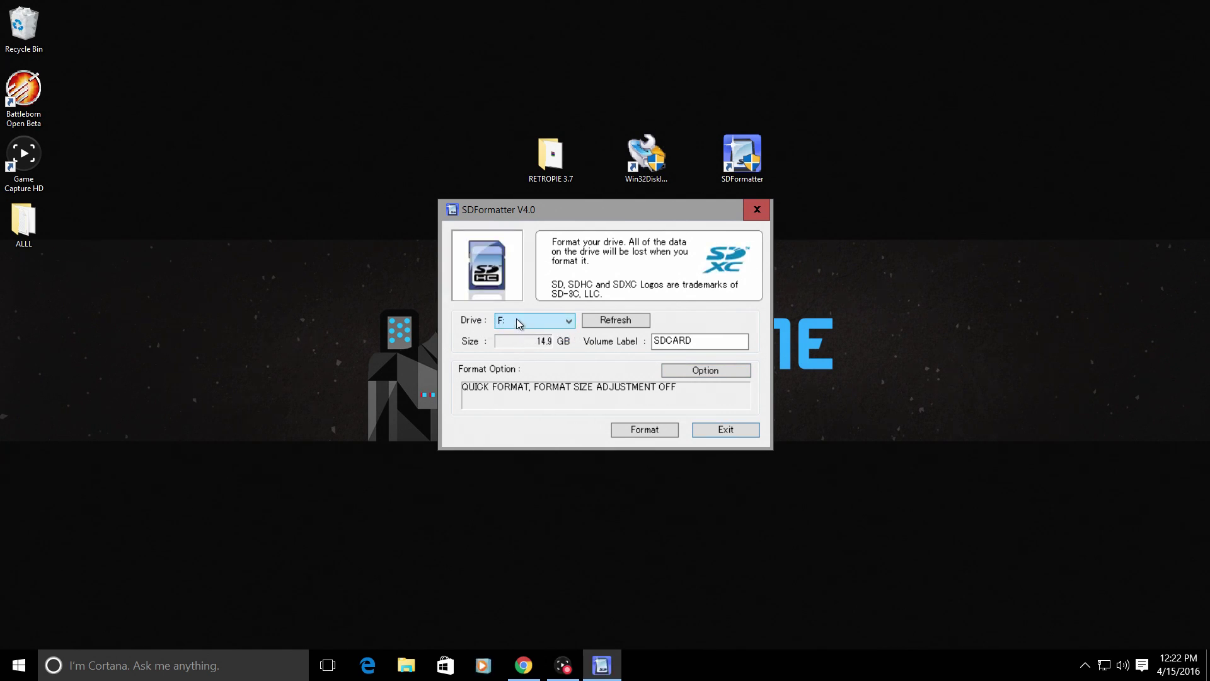
left_click(407, 665)
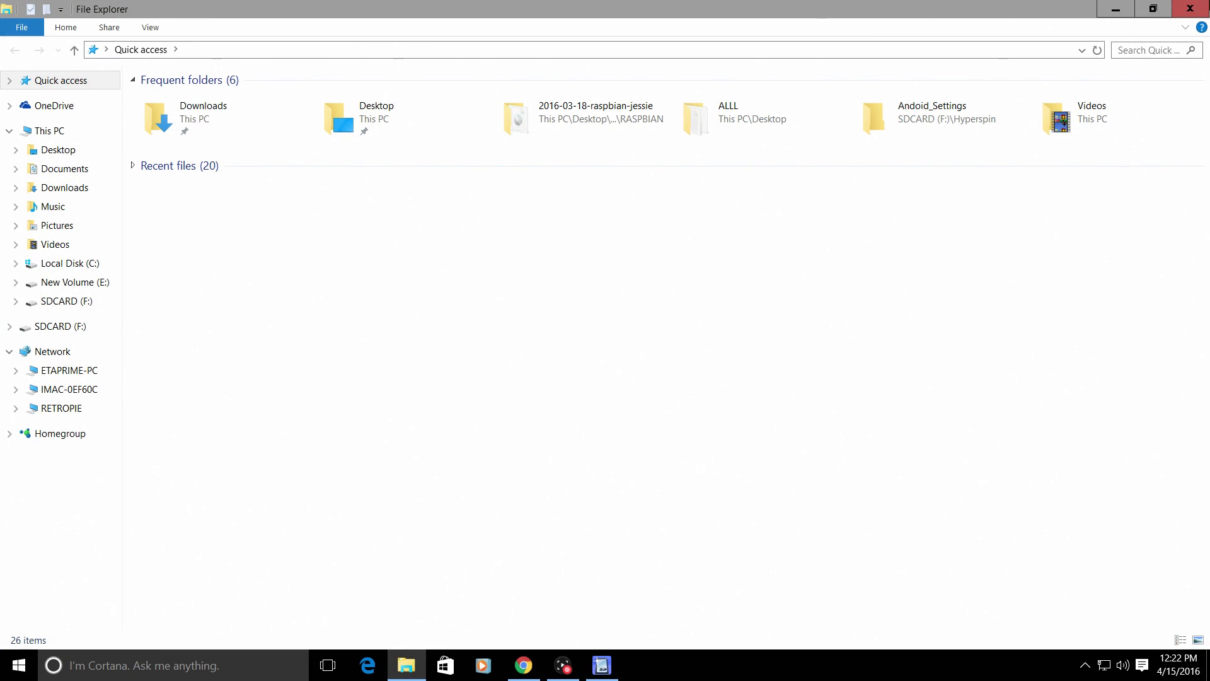
left_click(1116, 8)
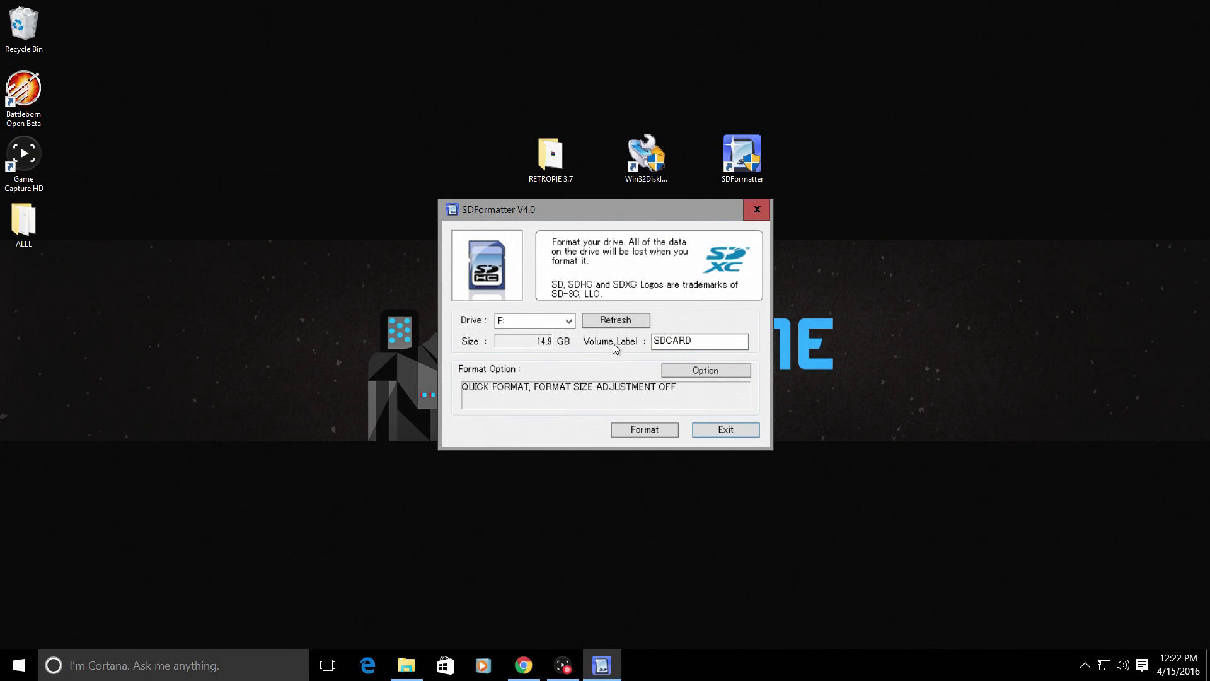
left_click(697, 339)
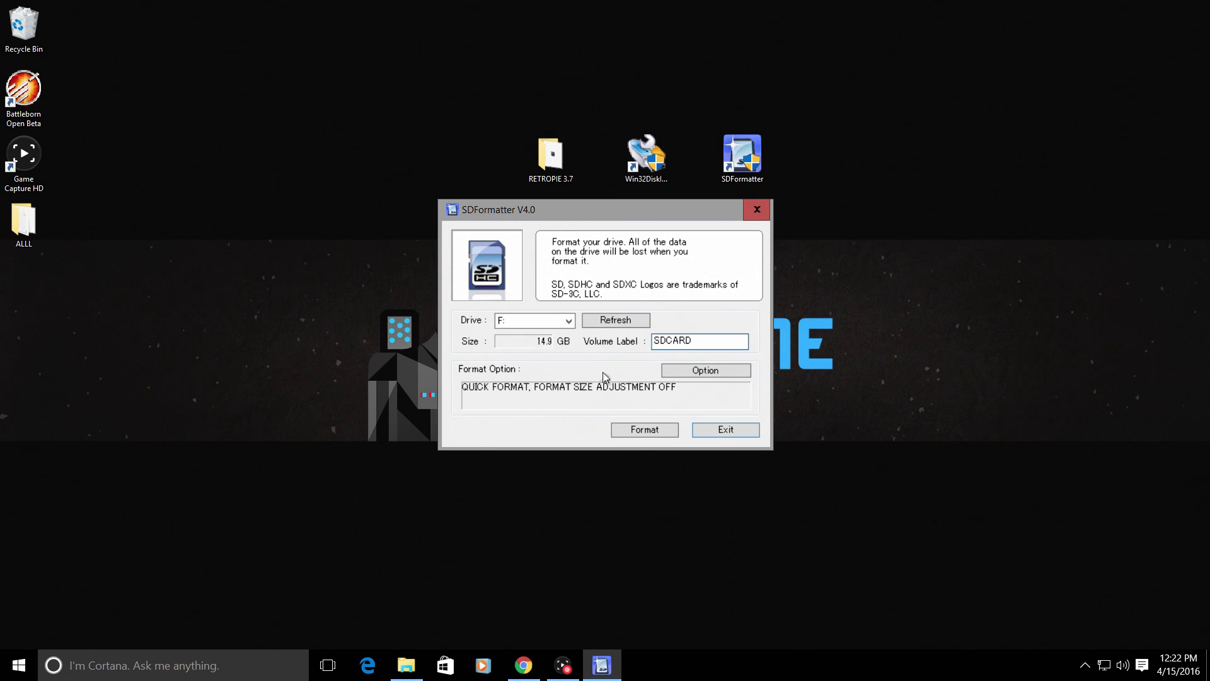
Quick-format drive F: to FAT32, accept both confirmations, then close SD Formatter
left_click(644, 433)
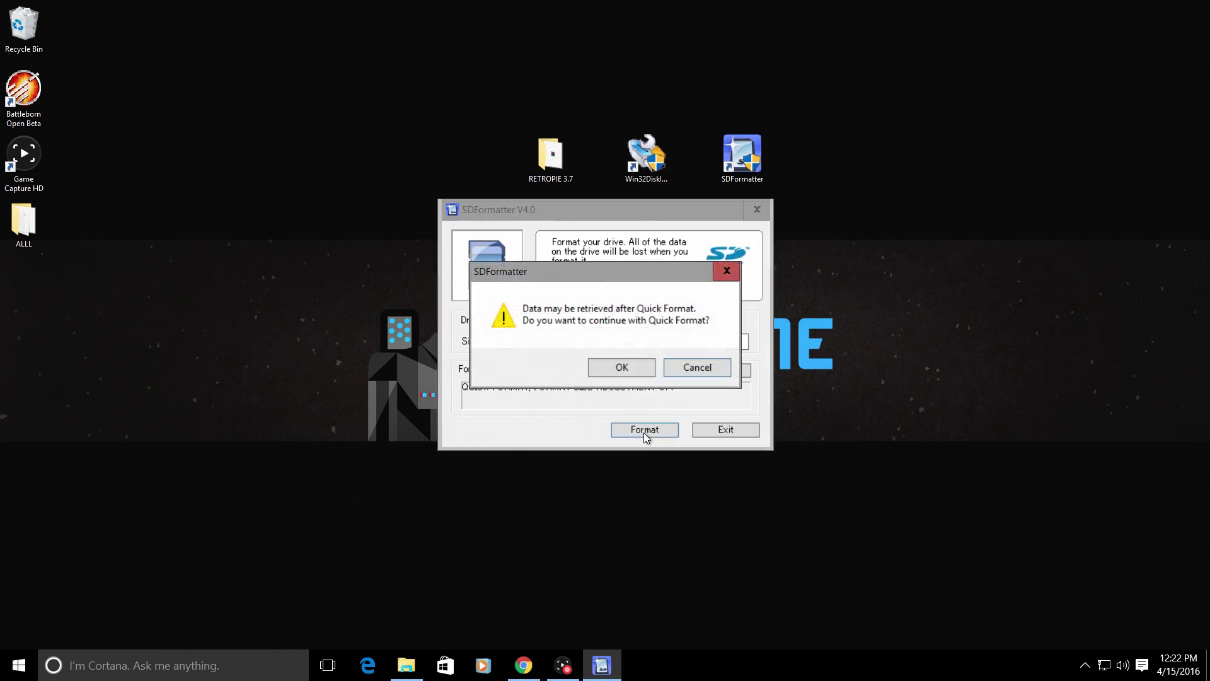
left_click(627, 371)
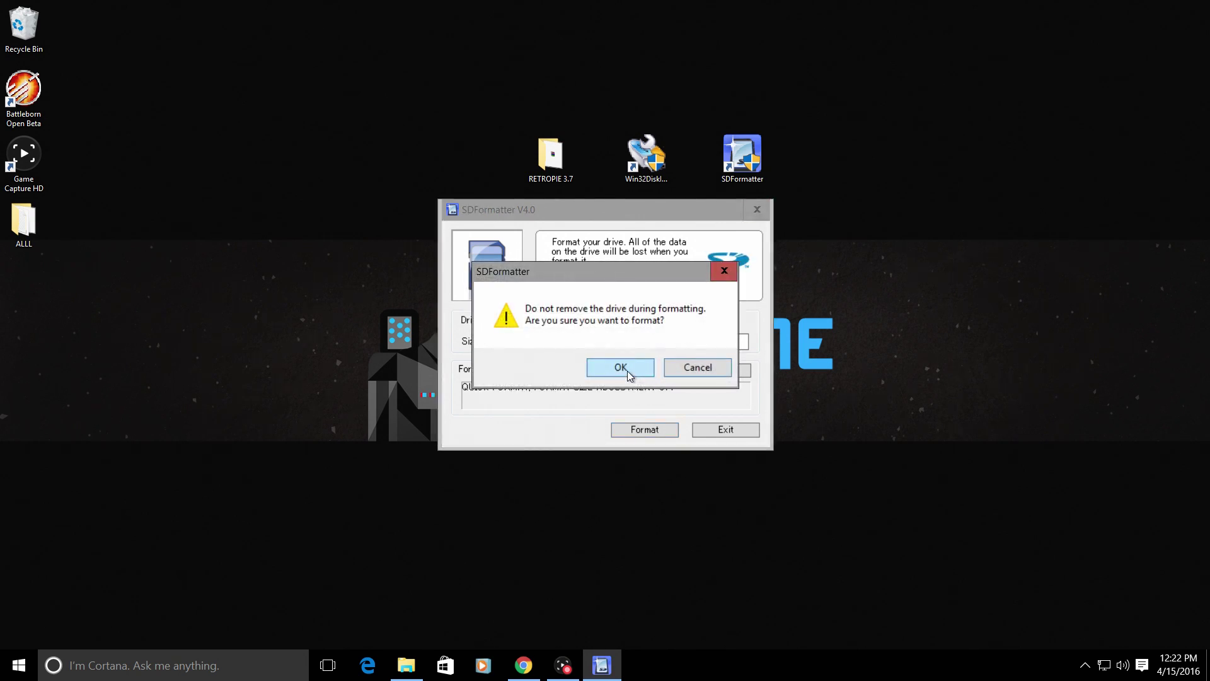
left_click(626, 371)
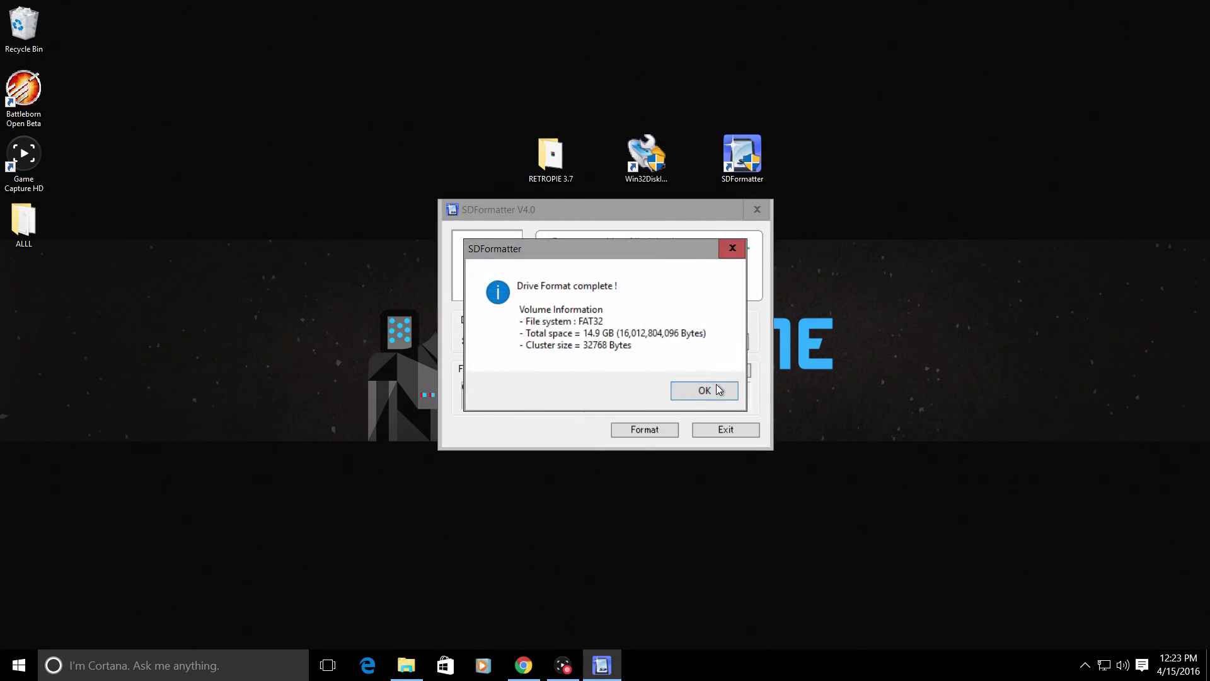
left_click(719, 391)
left_click(757, 210)
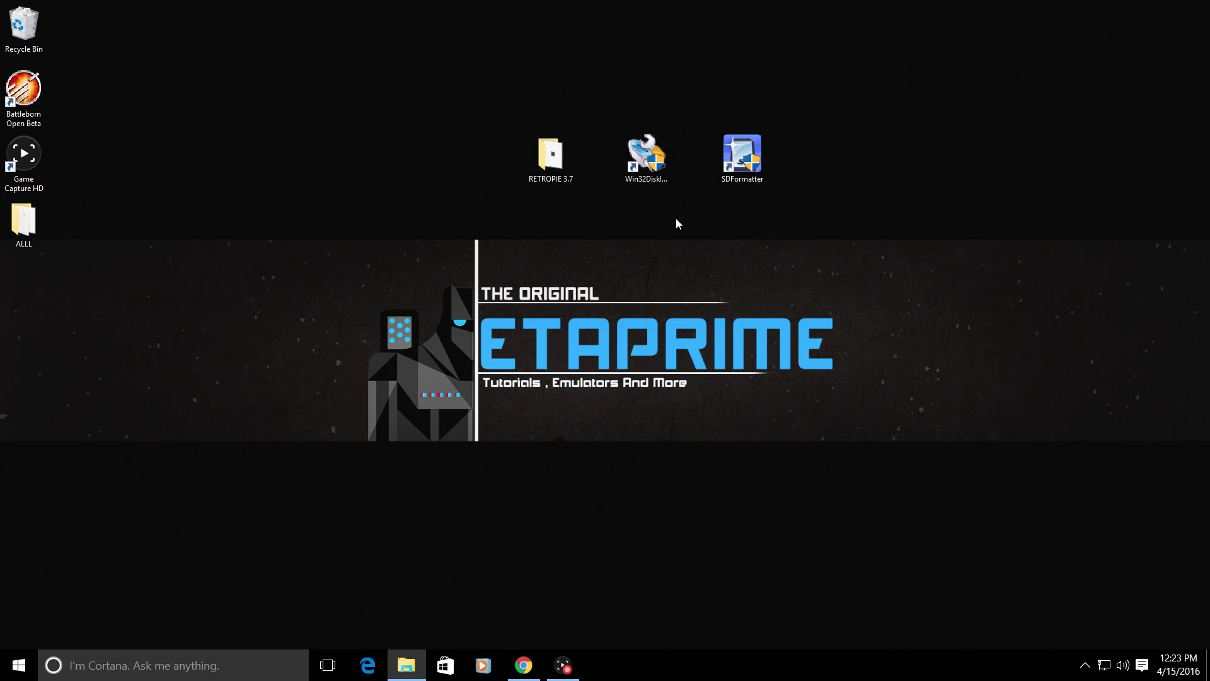
Load retropie-v3.7-rpi2.img from Desktop > RETROPIE 3.7 > retropie-v3.7-rpi2_rpi3.img into Win32 Disk Imager
left_click(652, 169)
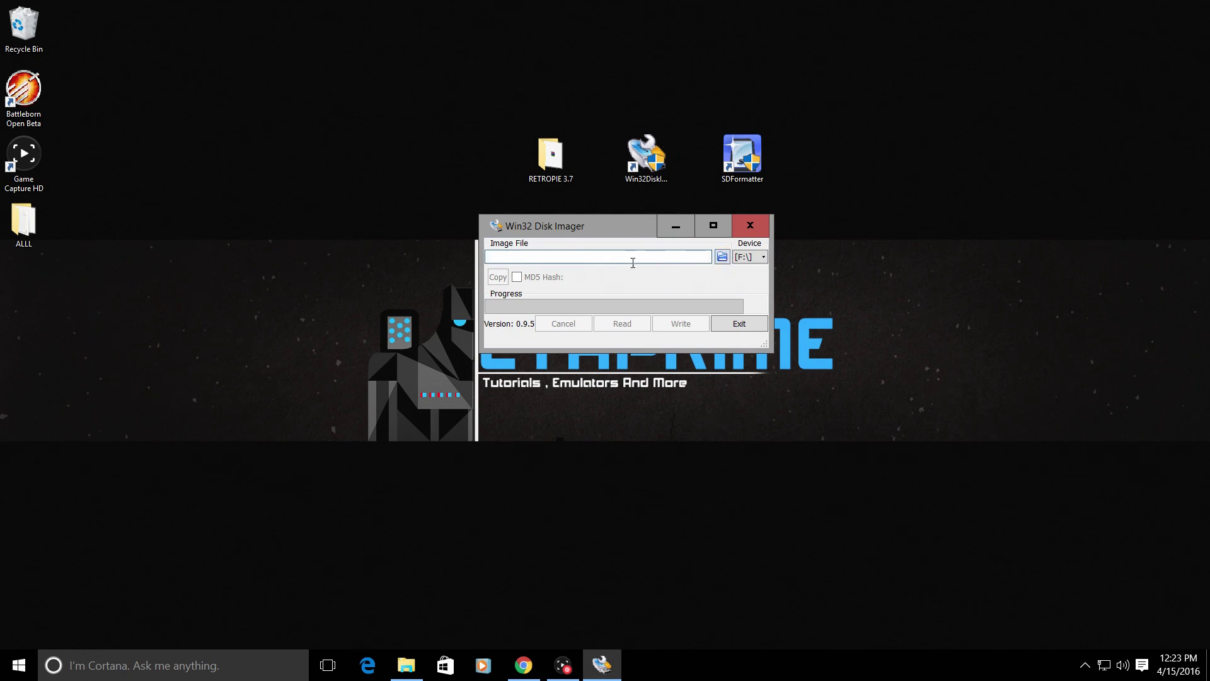
left_click(723, 259)
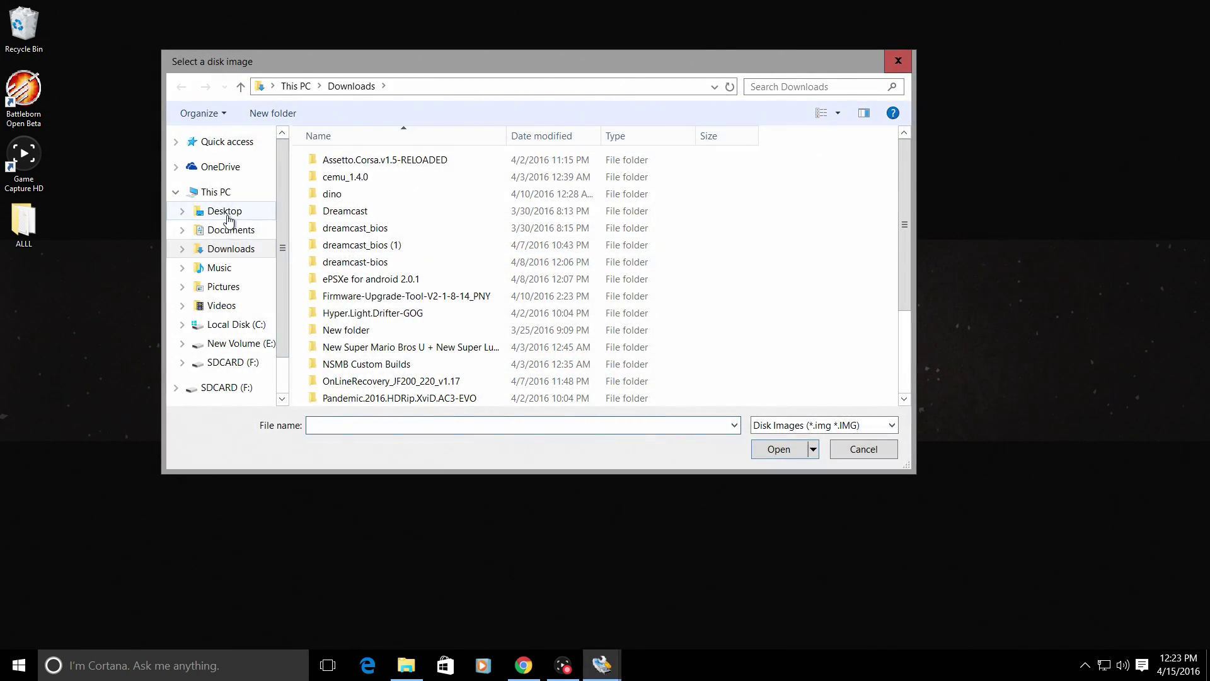
left_click(226, 213)
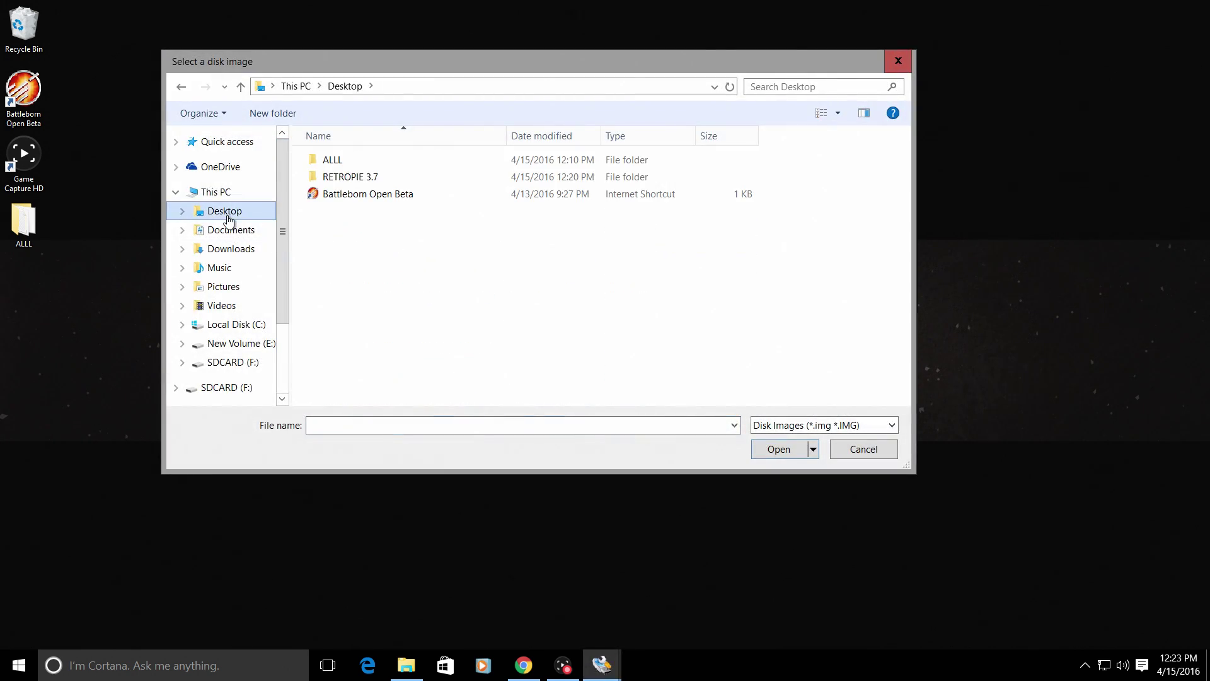
double_click(356, 181)
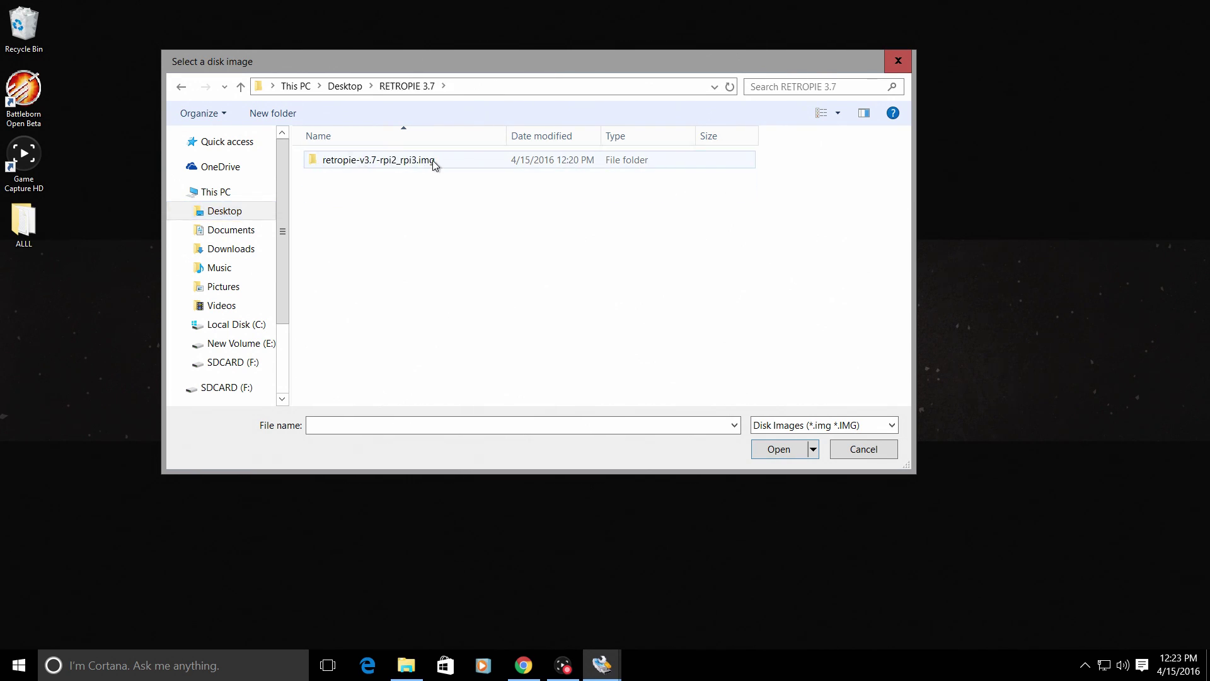
double_click(403, 164)
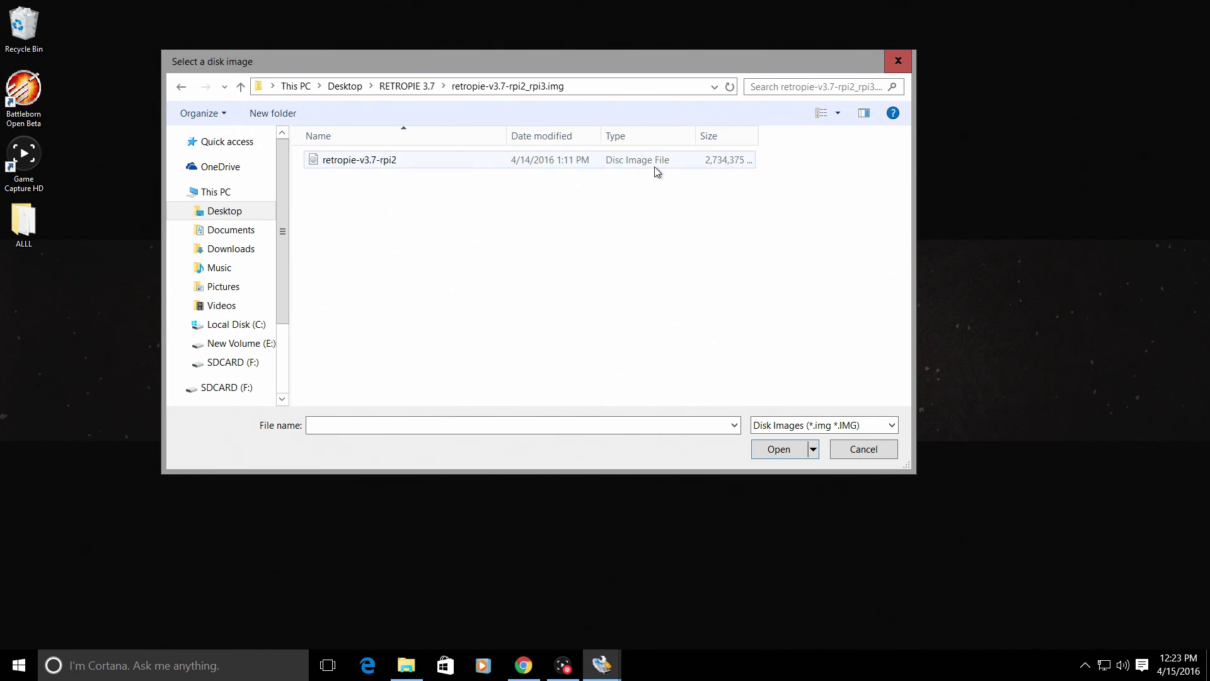
double_click(391, 165)
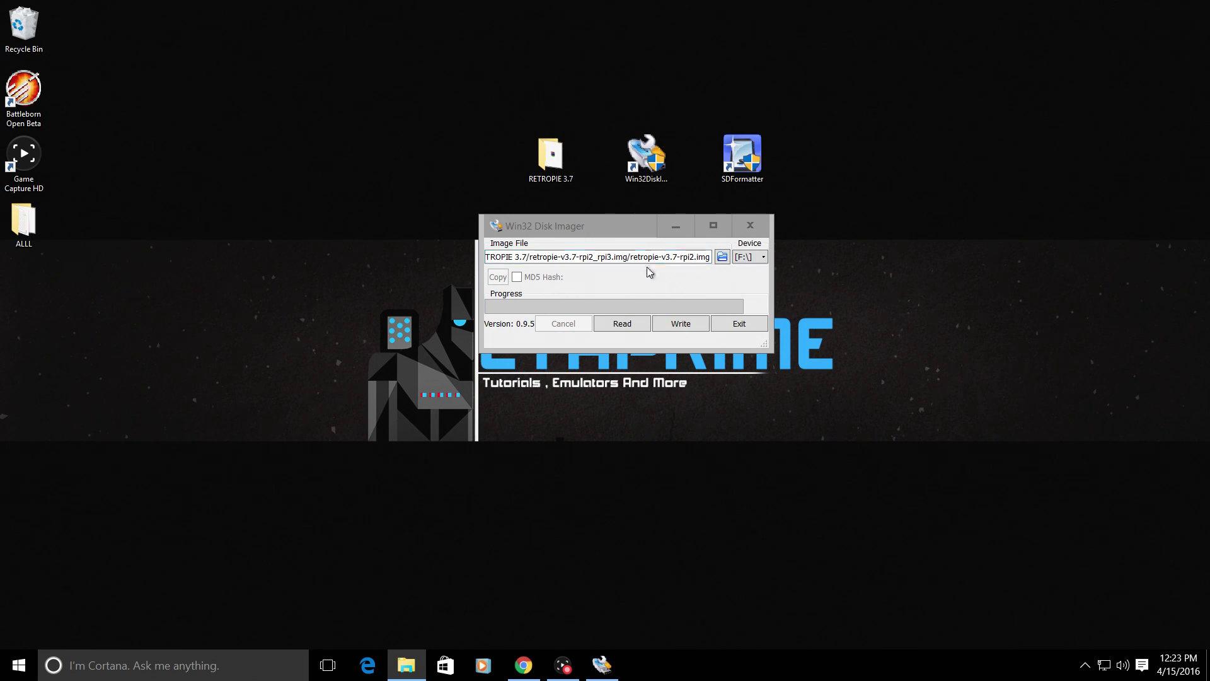
Write the image to device [F:\], confirm the overwrite, and dismiss the Write Successful notice
left_click(743, 259)
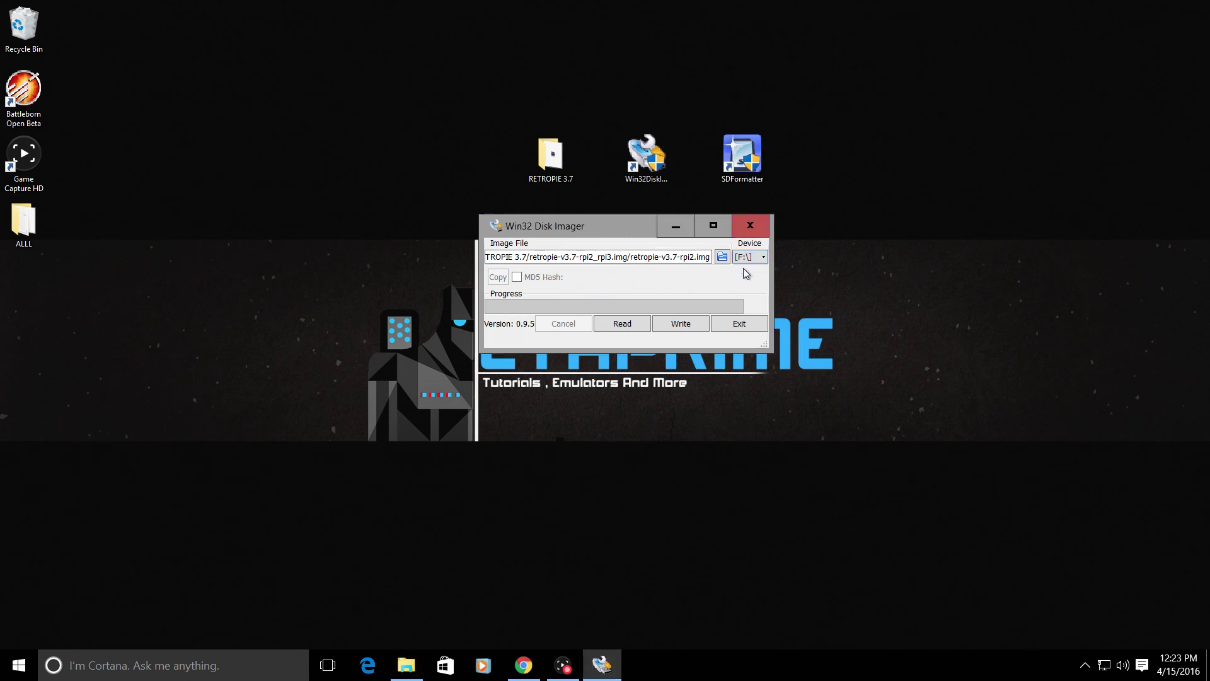
left_click(684, 325)
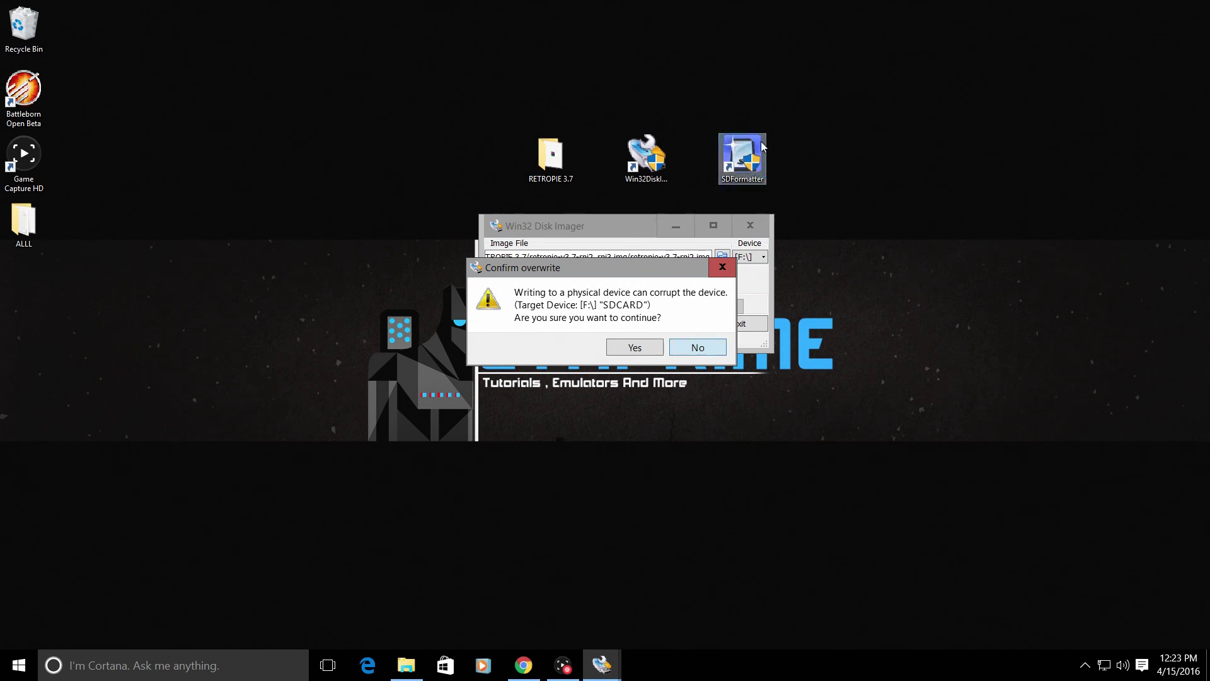
left_click(638, 348)
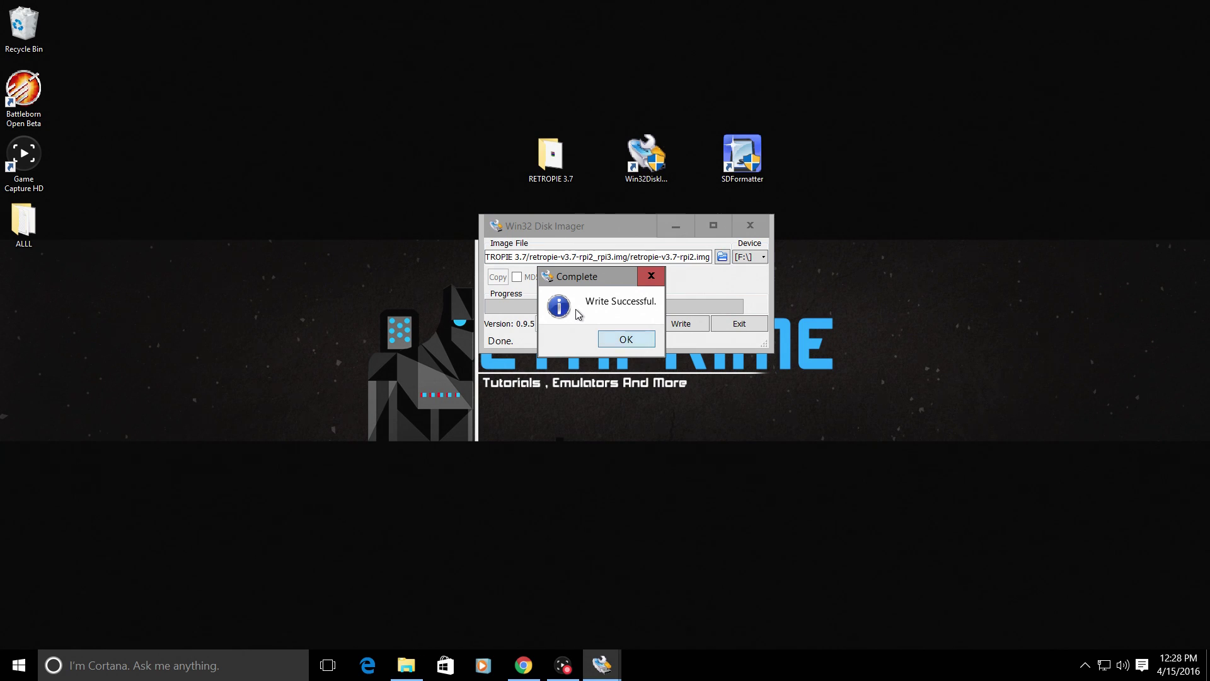
left_click(631, 339)
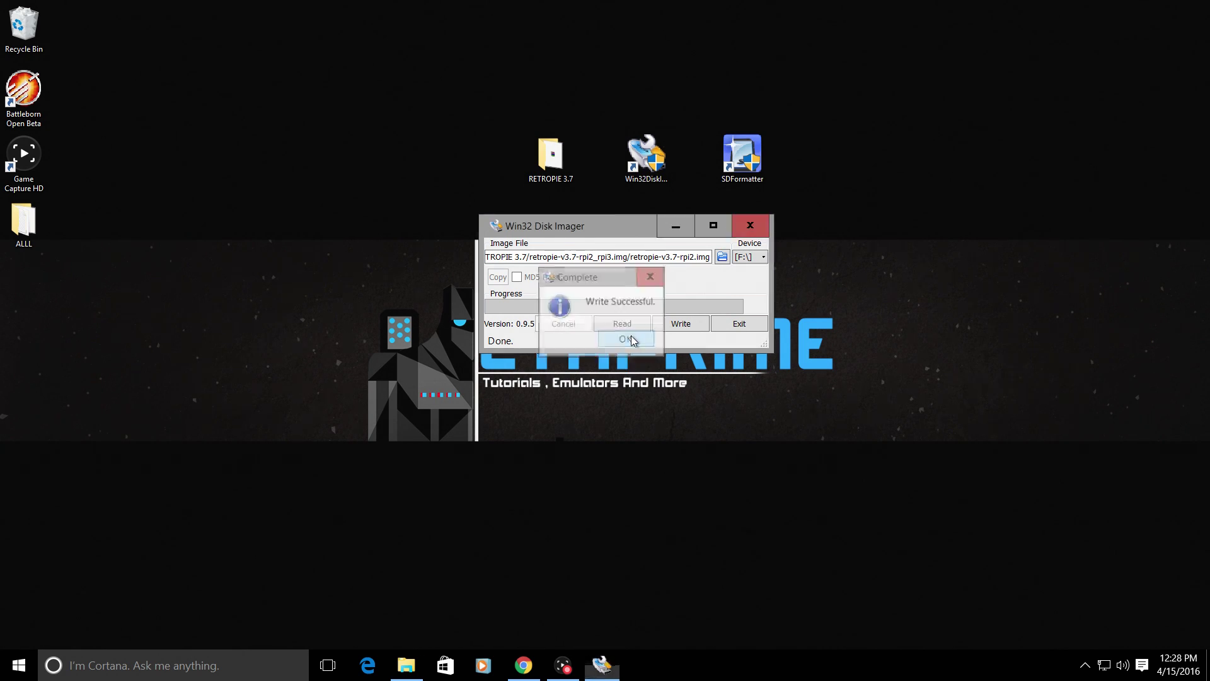
Close Win32 Disk Imager before booting the Pi into EmulationStation
left_click(747, 218)
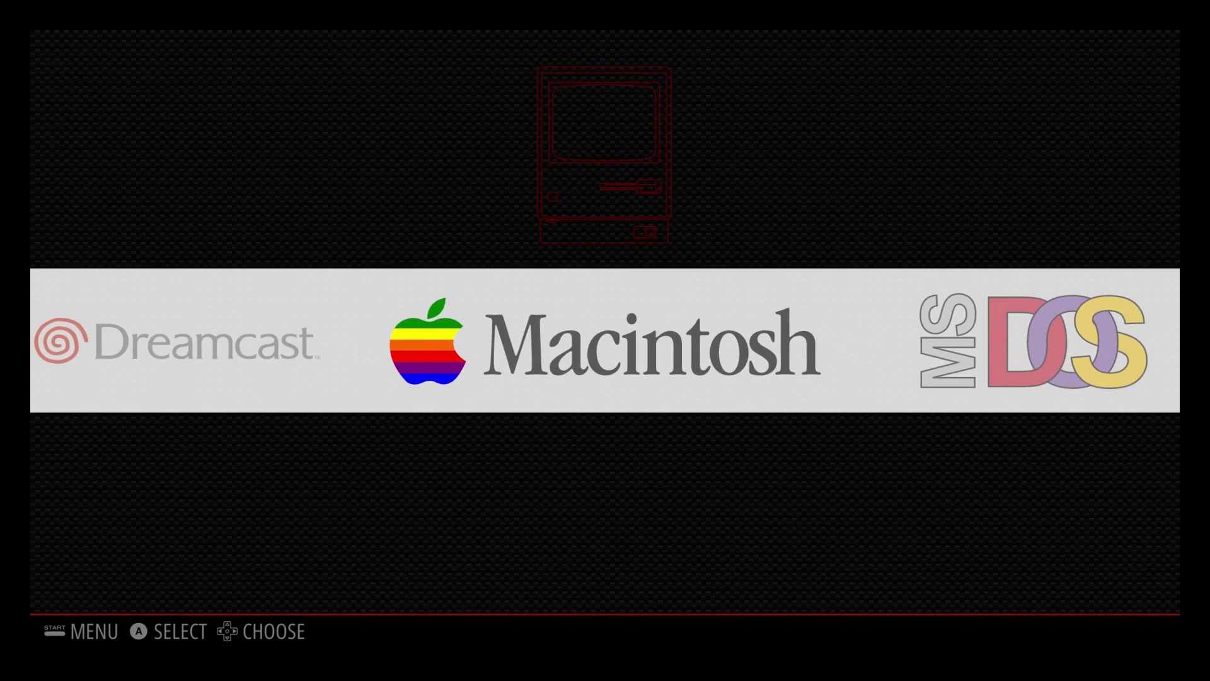
key("Right")
key("Right")
key("Right")
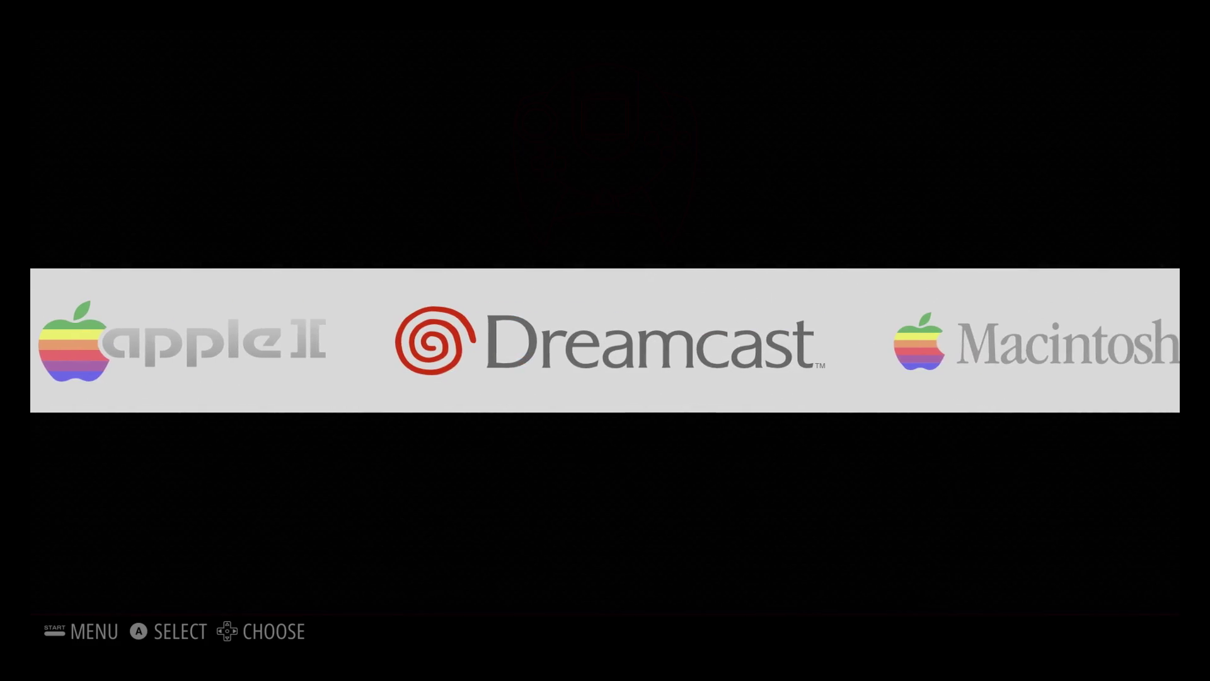
Scroll the EmulationStation carousel past Dreamcast and Macintosh to the RetroPie system
key("Right")
key("Left")
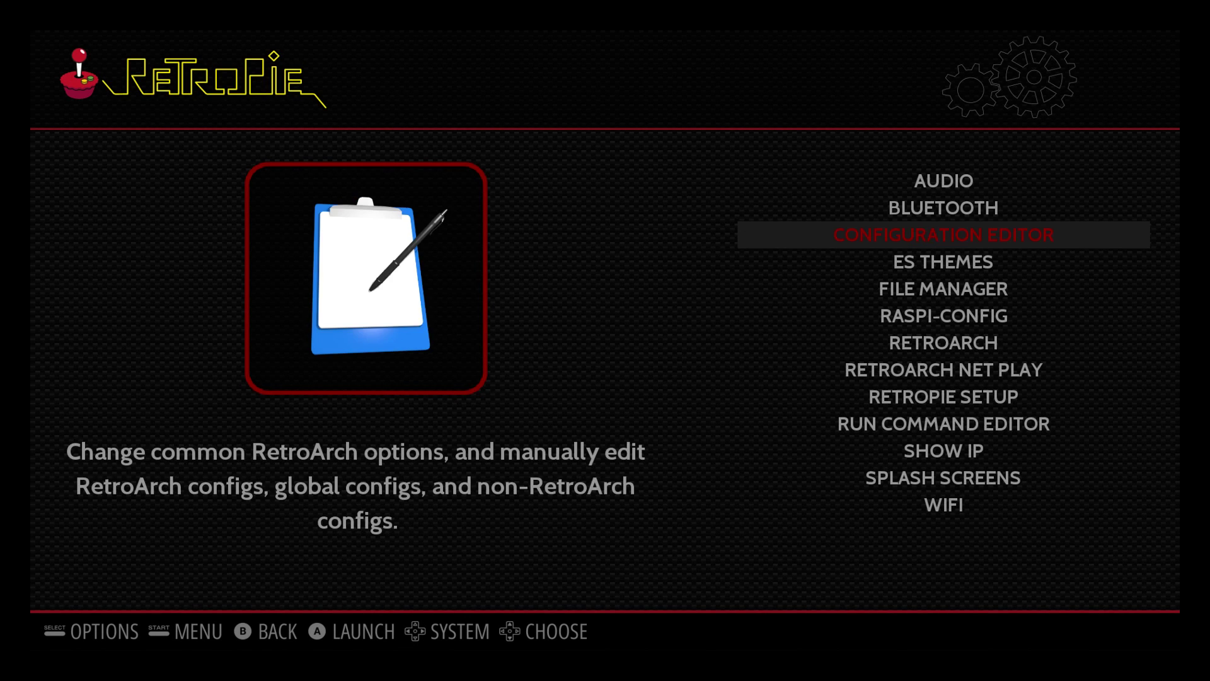
Launch the WIFI tool from the RetroPie options and choose Connect to WiFi network
key("Up")
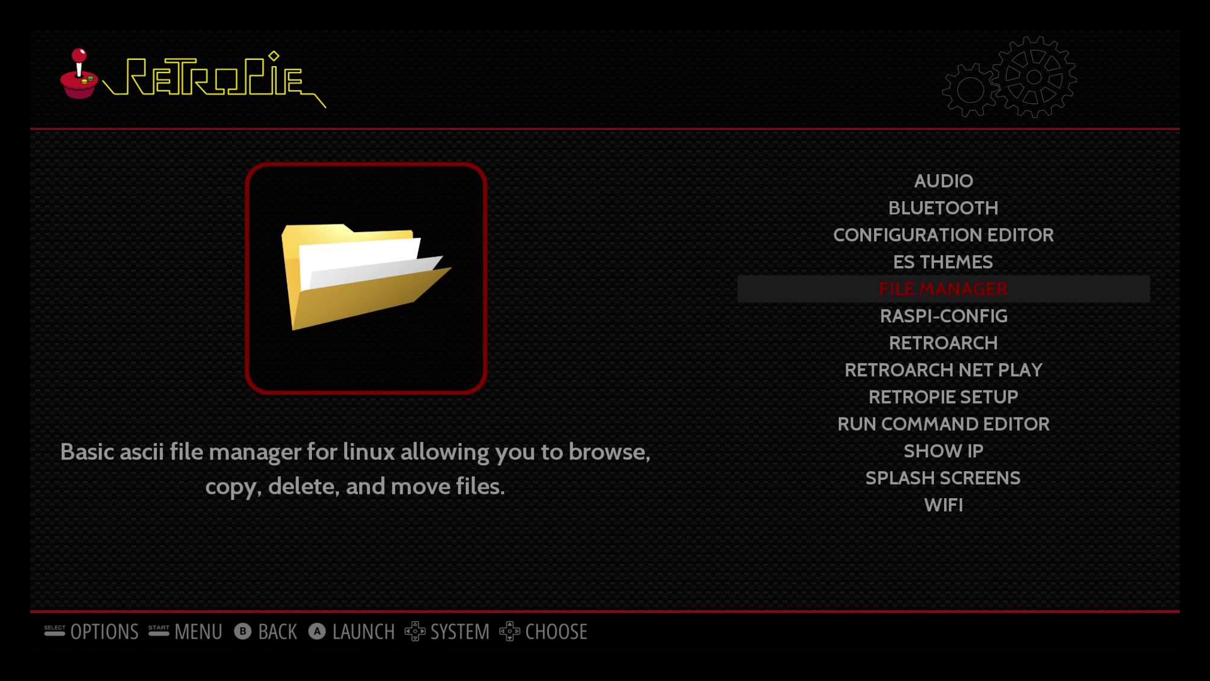
key("Down")
key("Down")
key("Down")
key("Down")
key("Down")
key("Down")
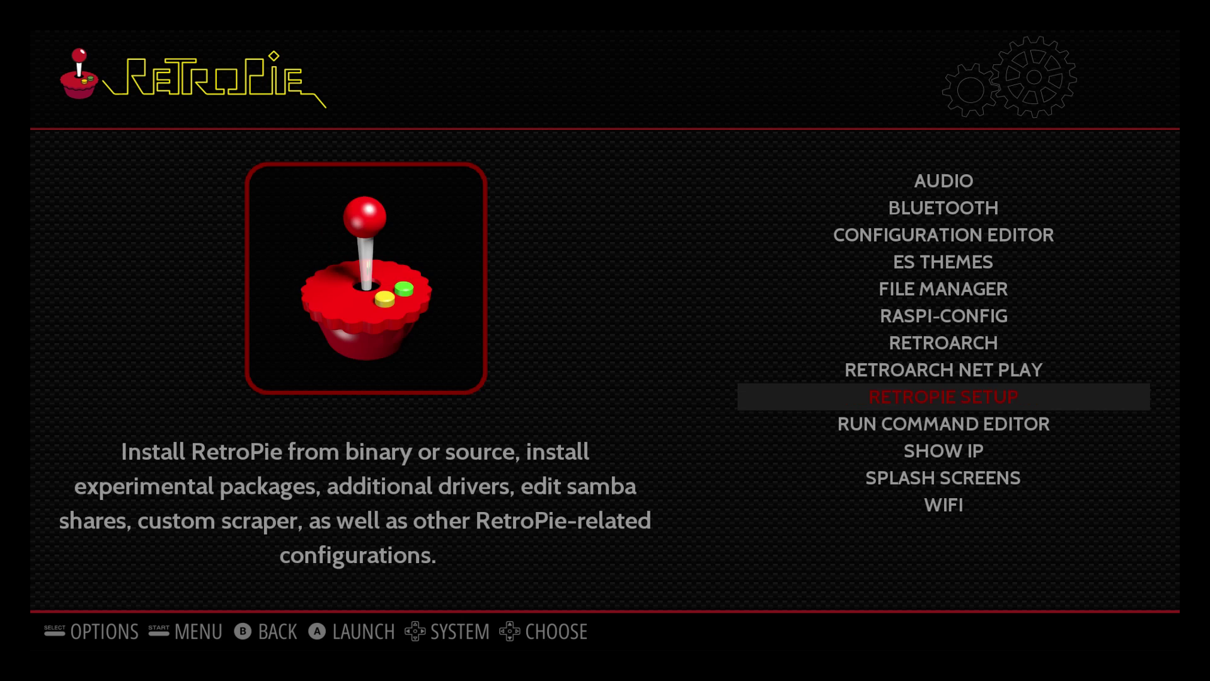
key("Down")
key("Down")
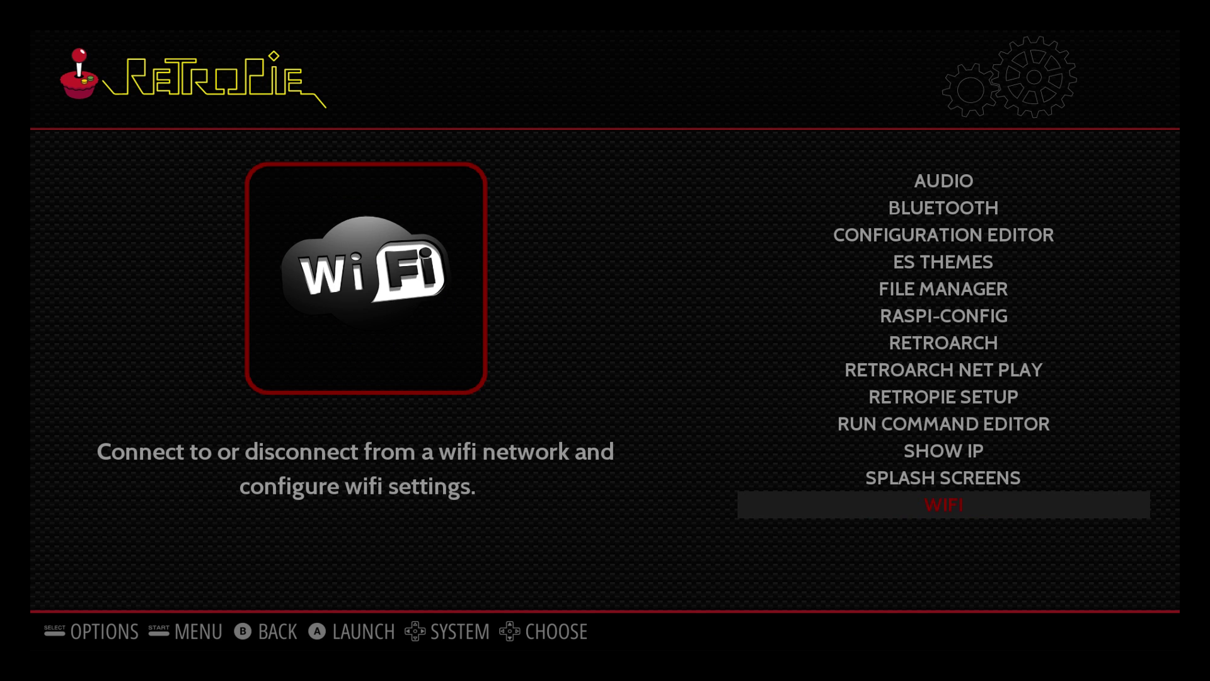
key("Return")
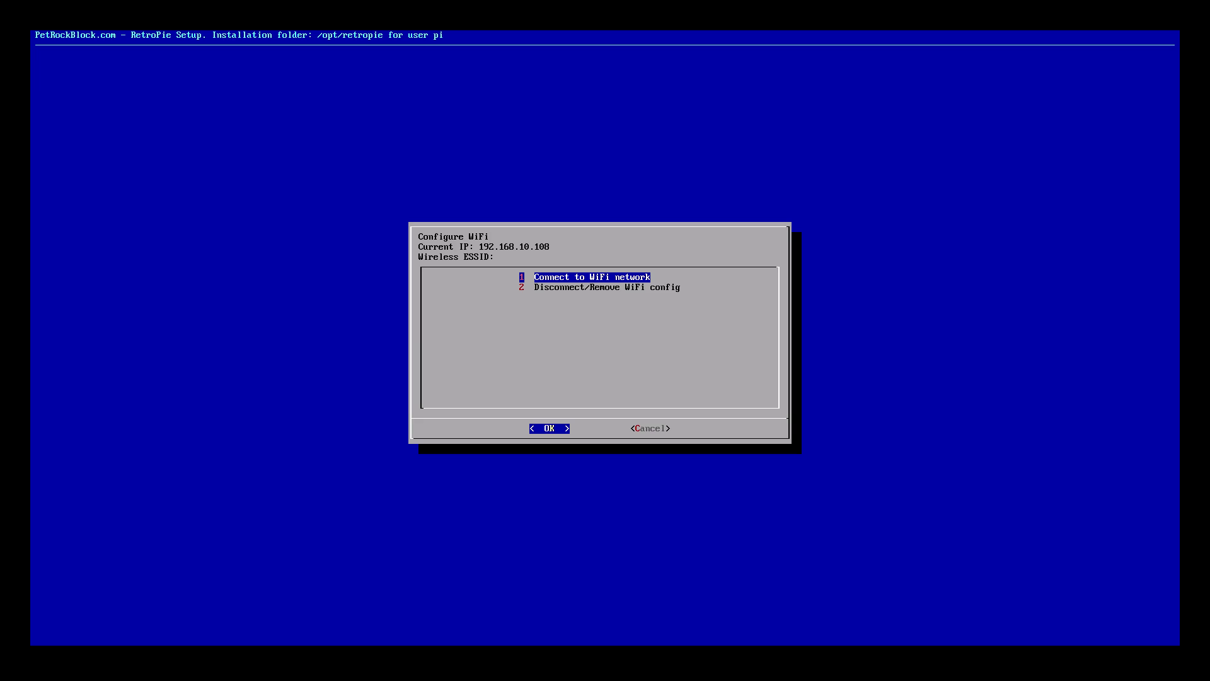
key("Down")
key("Up")
key("Return")
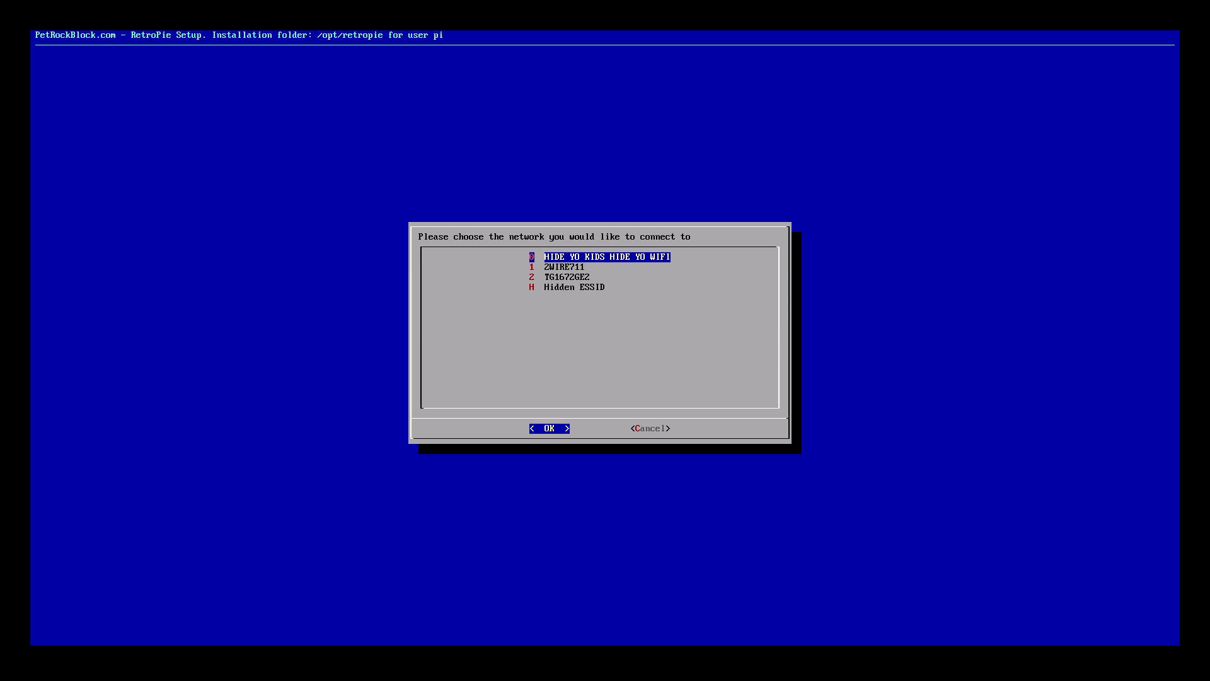
Browse the list of available WiFi networks, then cancel without connecting
key("Down")
key("Down")
key("Tab")
key("Tab")
key("Up")
key("Up")
key("Down")
key("Up")
key("Down")
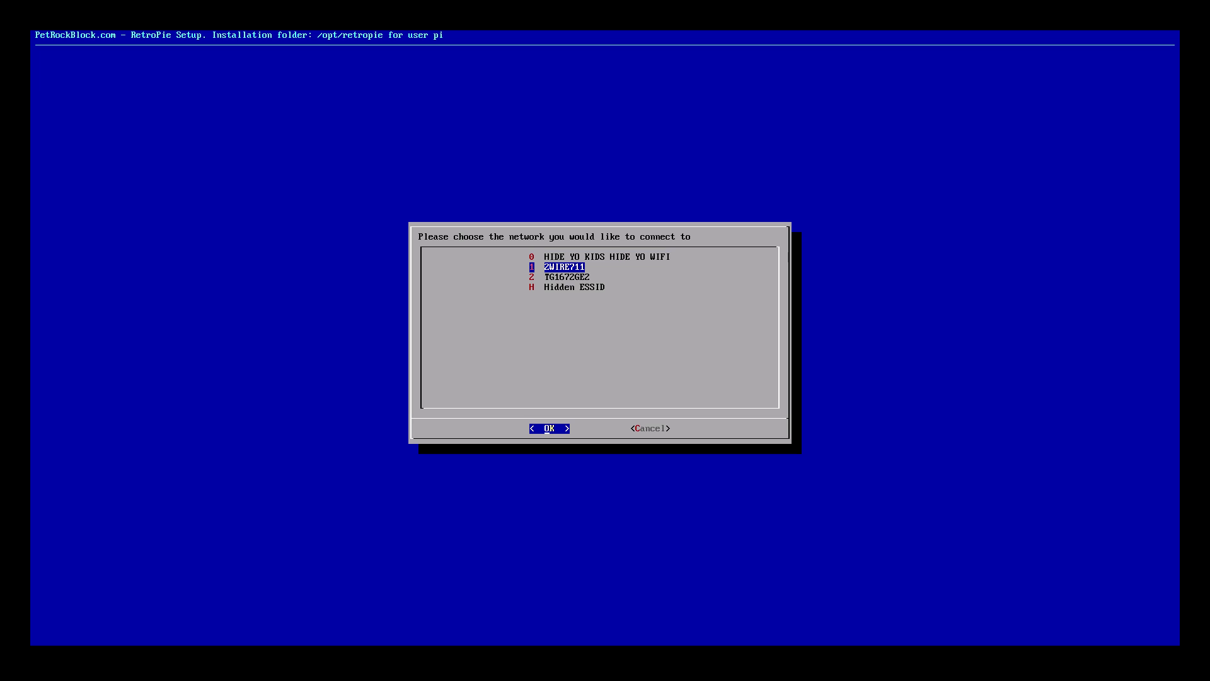
key("Down")
key("Up")
key("Up")
key("Down")
key("Down")
key("Up")
key("Up")
key("Down")
key("Down")
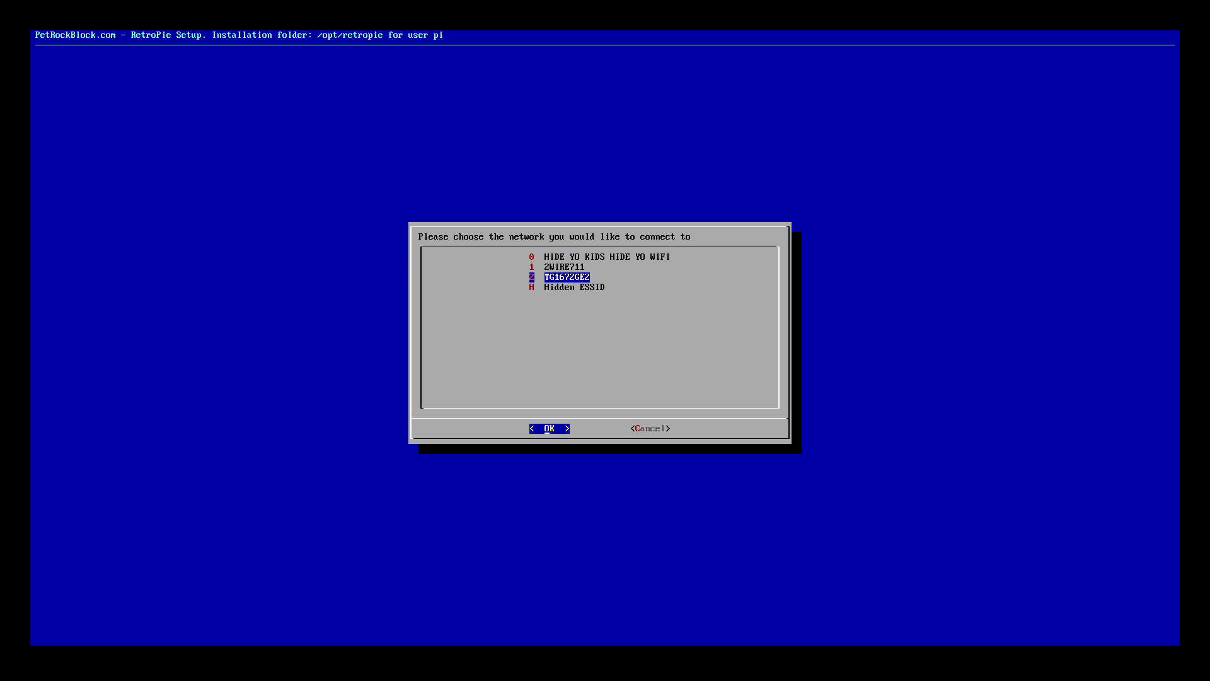
key("Tab")
key("Return")
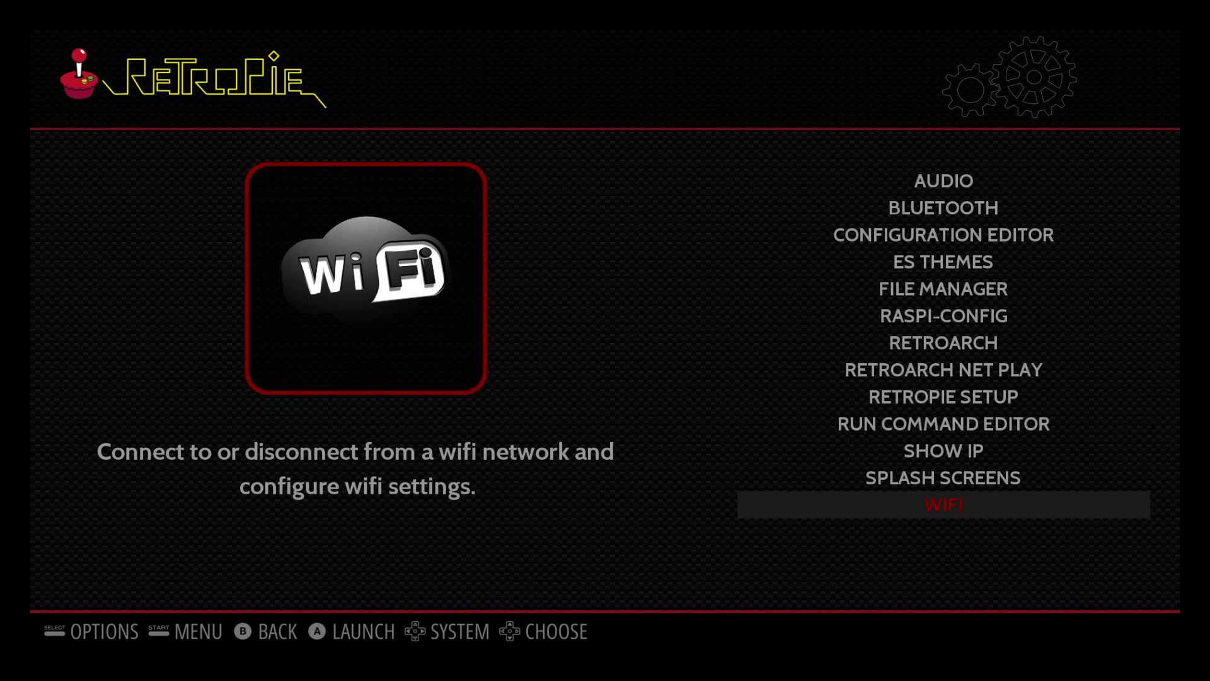
Back out of the RetroPie tools list to the game systems list
key("Escape")
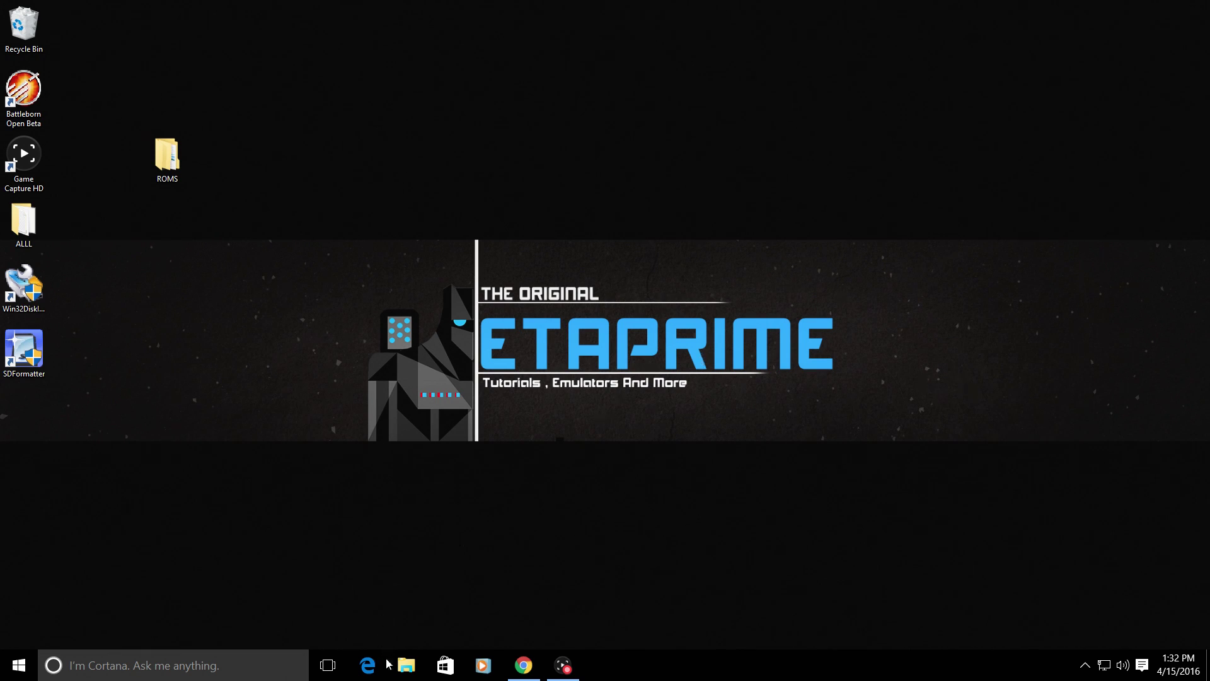
Show the USB (G:) drive in File Explorer, and close its format options without formatting
left_click(405, 669)
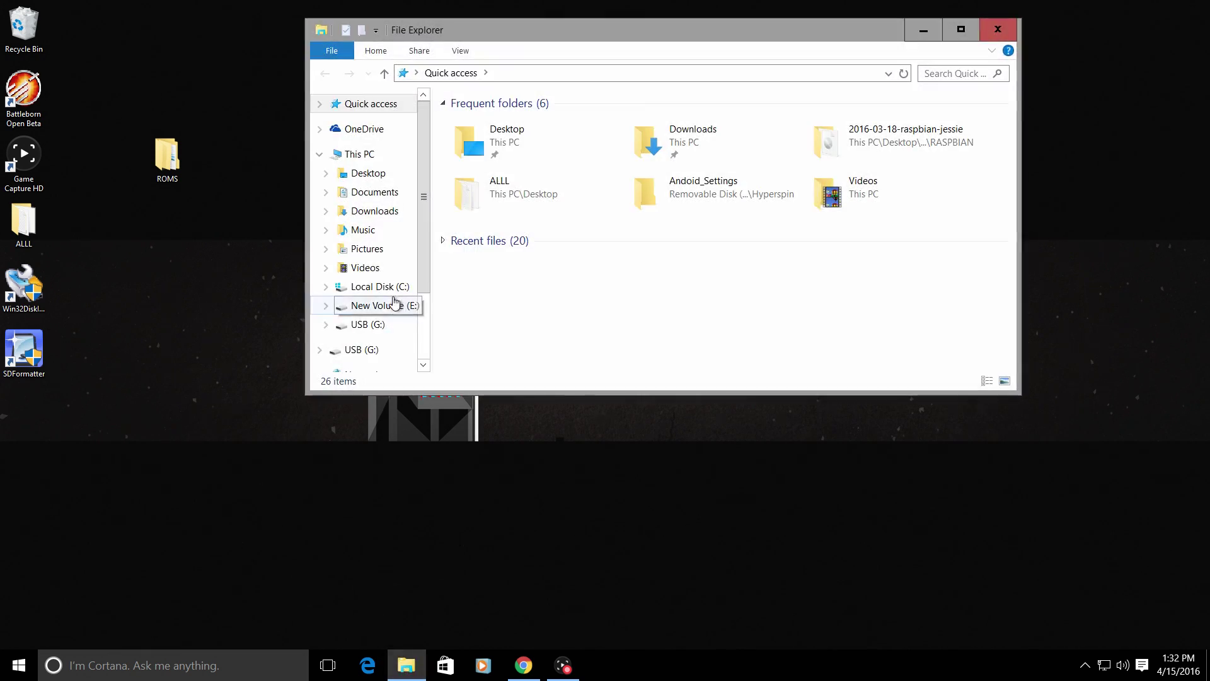
left_click(373, 325)
left_click_drag(633, 31, 645, 33)
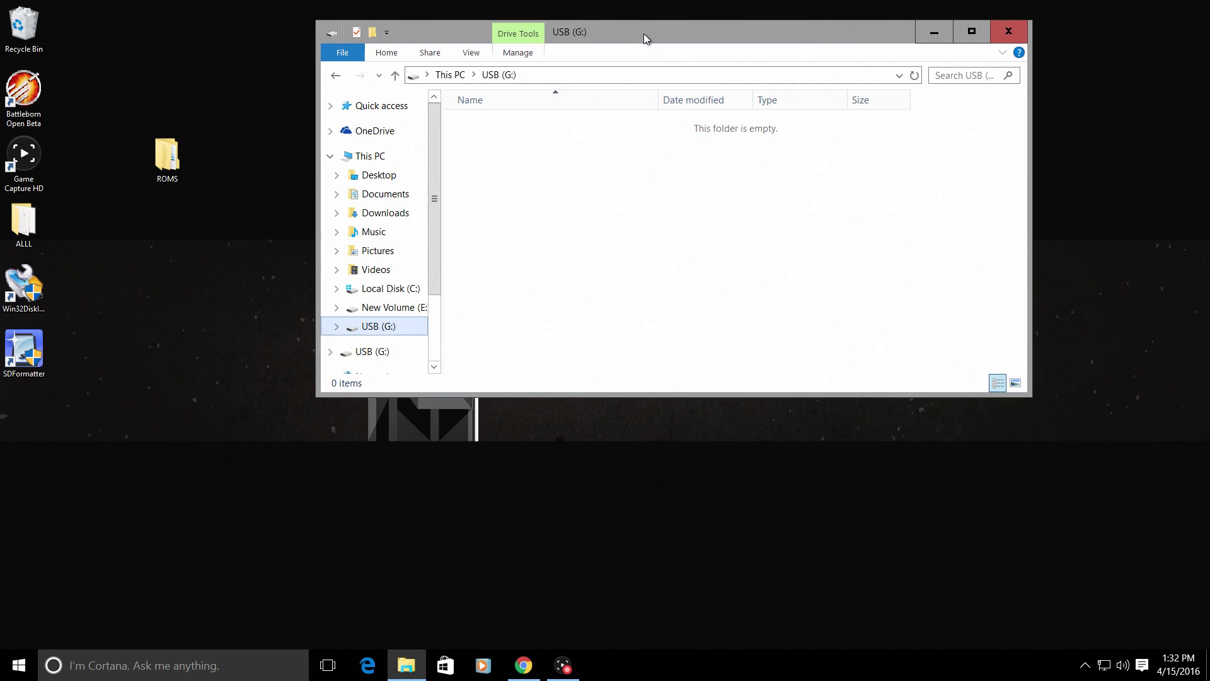
right_click(379, 328)
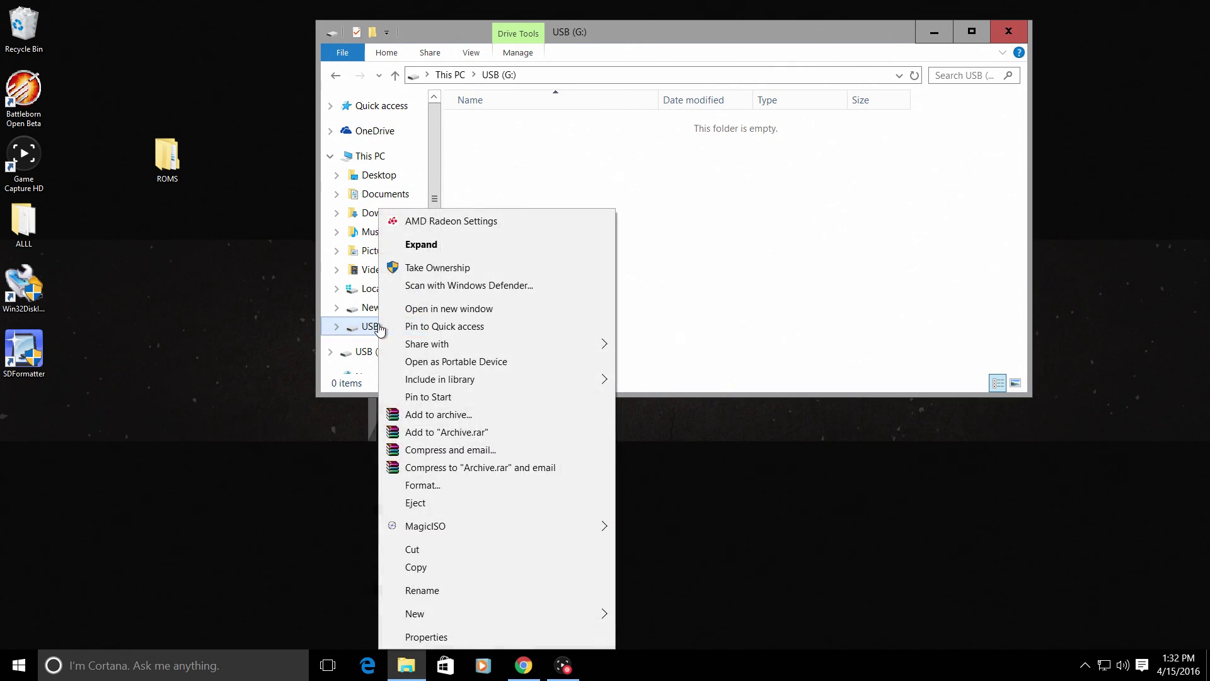
left_click(421, 484)
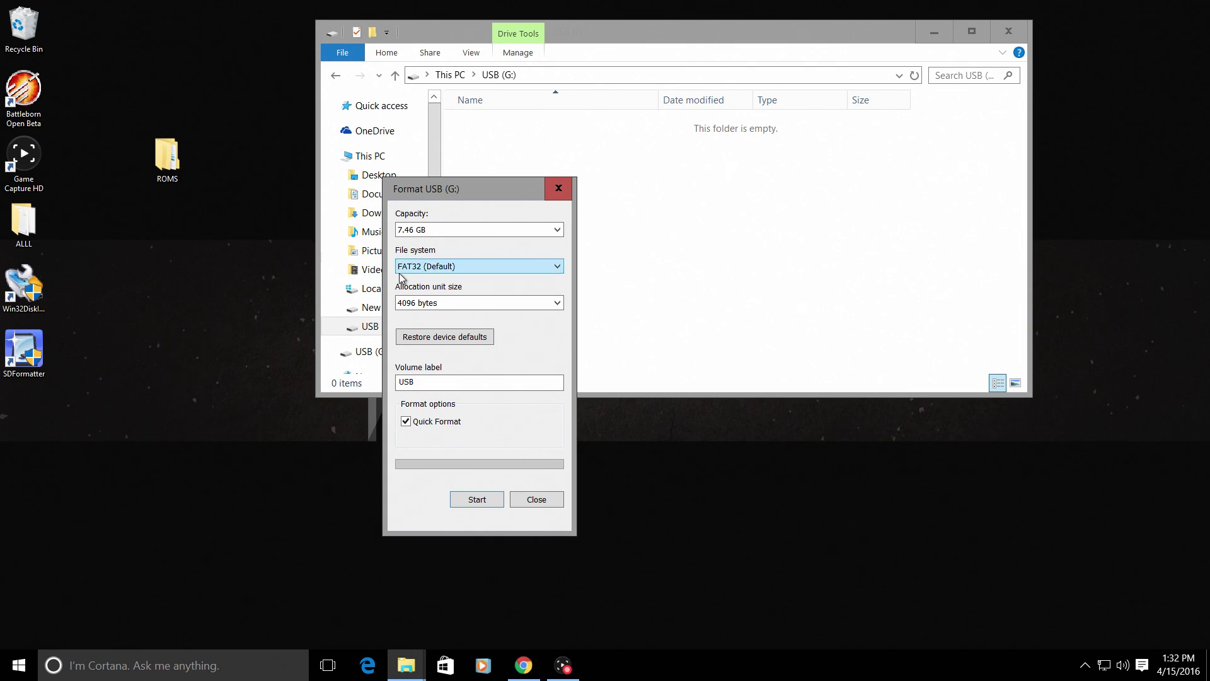
left_click(560, 189)
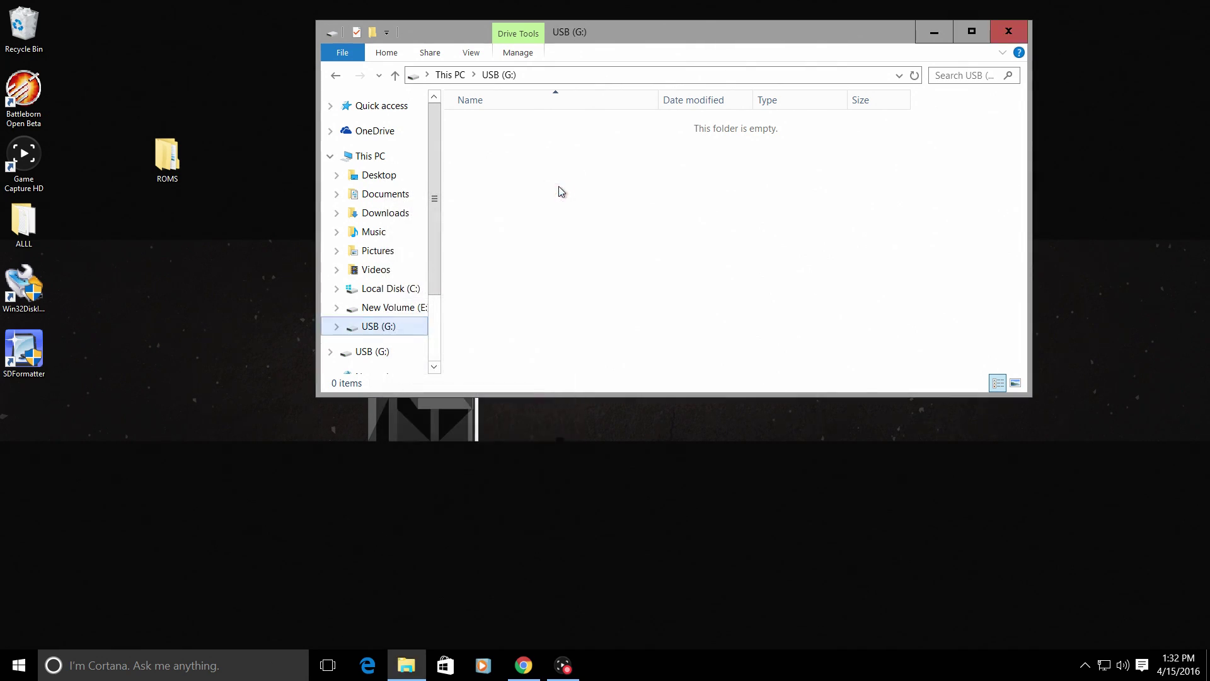
left_click_drag(627, 37, 566, 82)
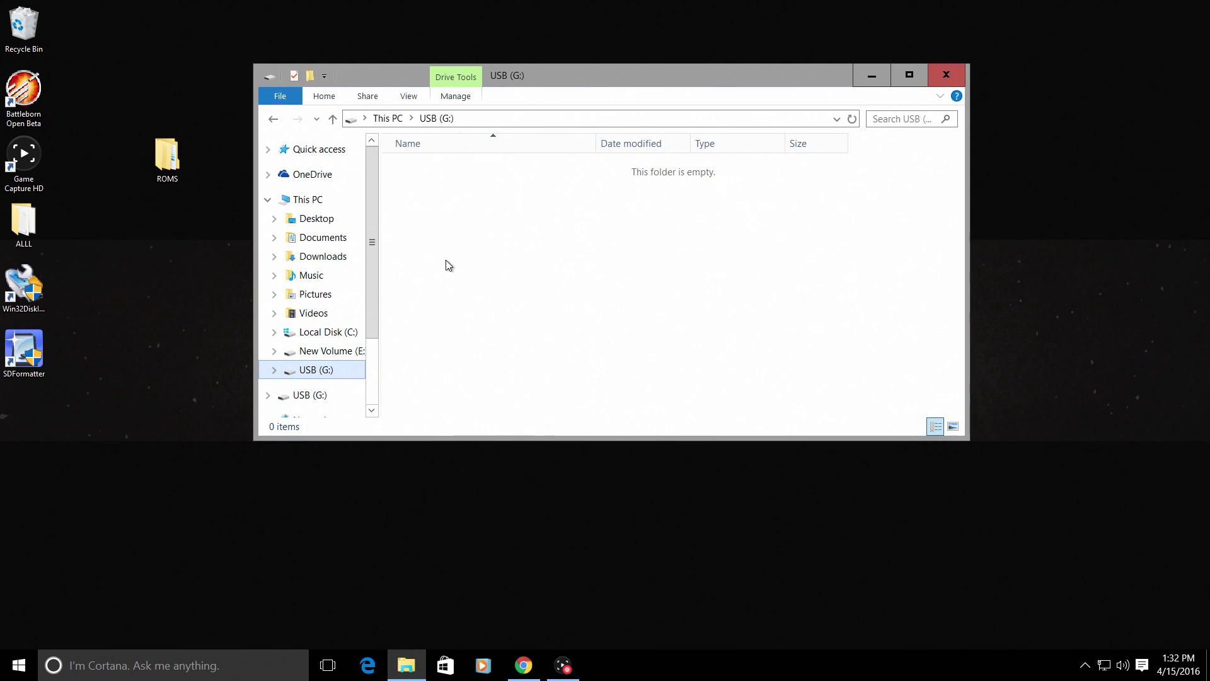
Create a new folder on USB (G:) named retropie
right_click(439, 223)
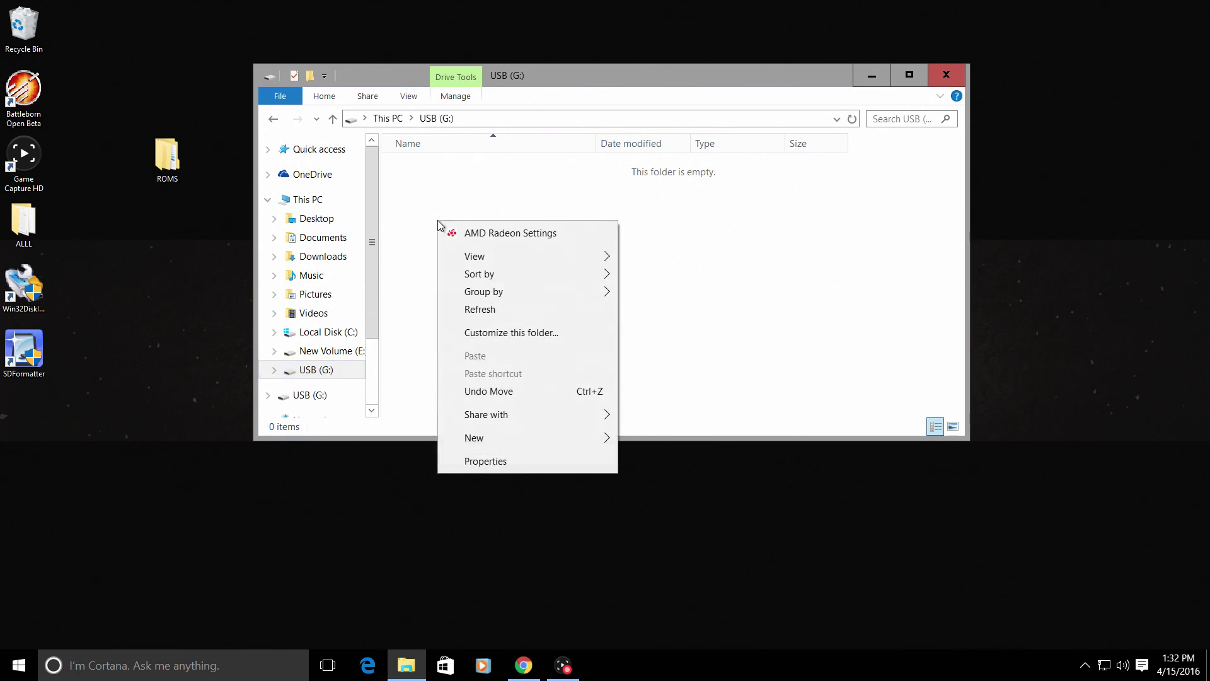
mouse_move(516, 430)
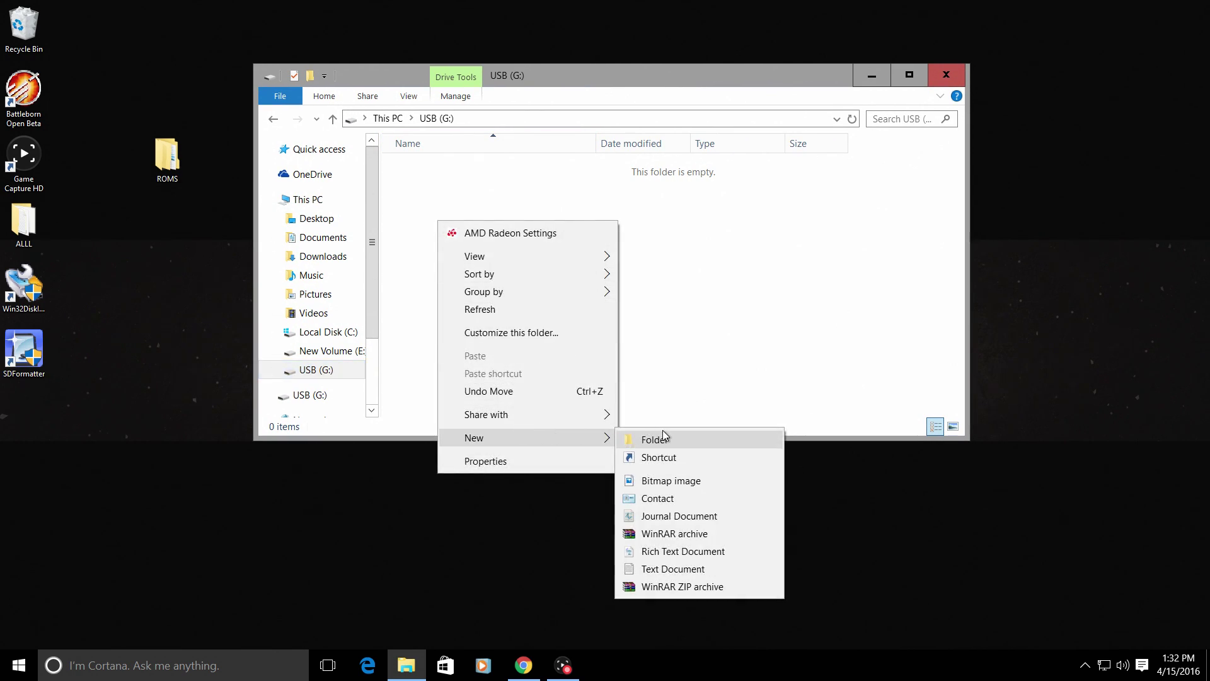
left_click(663, 434)
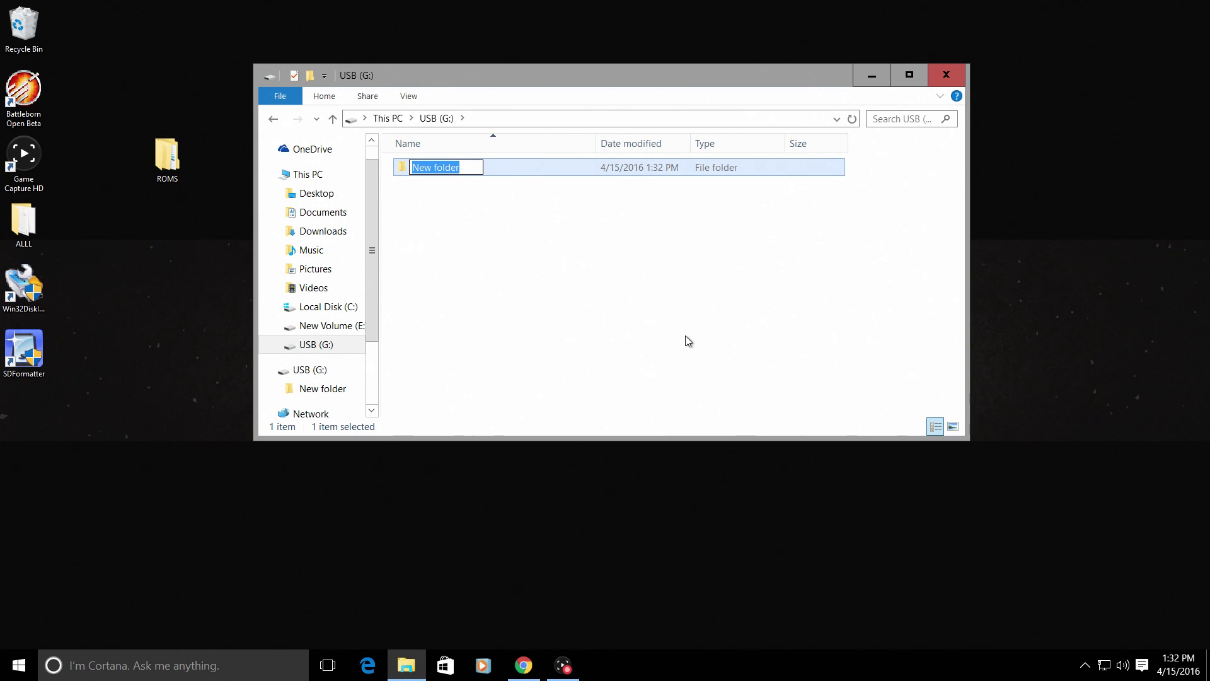
type("retropiue")
key("BackSpace")
key("BackSpace")
type("e")
key("Return")
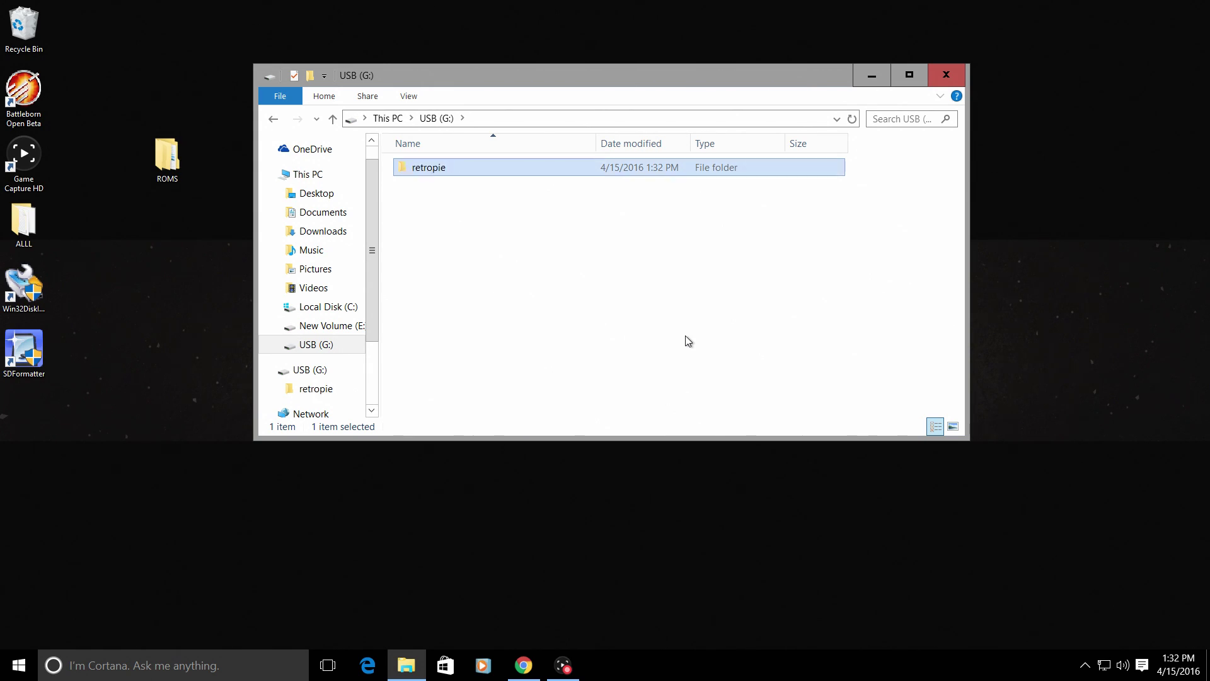
Open the empty retropie folder, then return to the top of the USB drive
left_click(678, 324)
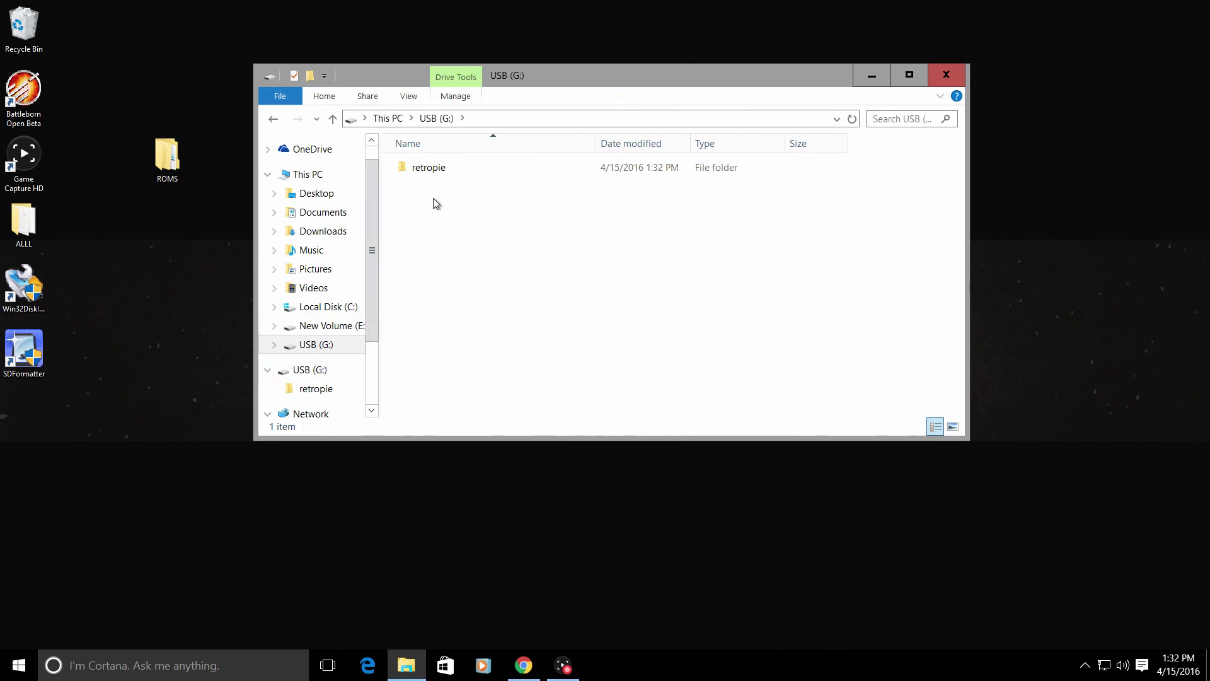
double_click(436, 175)
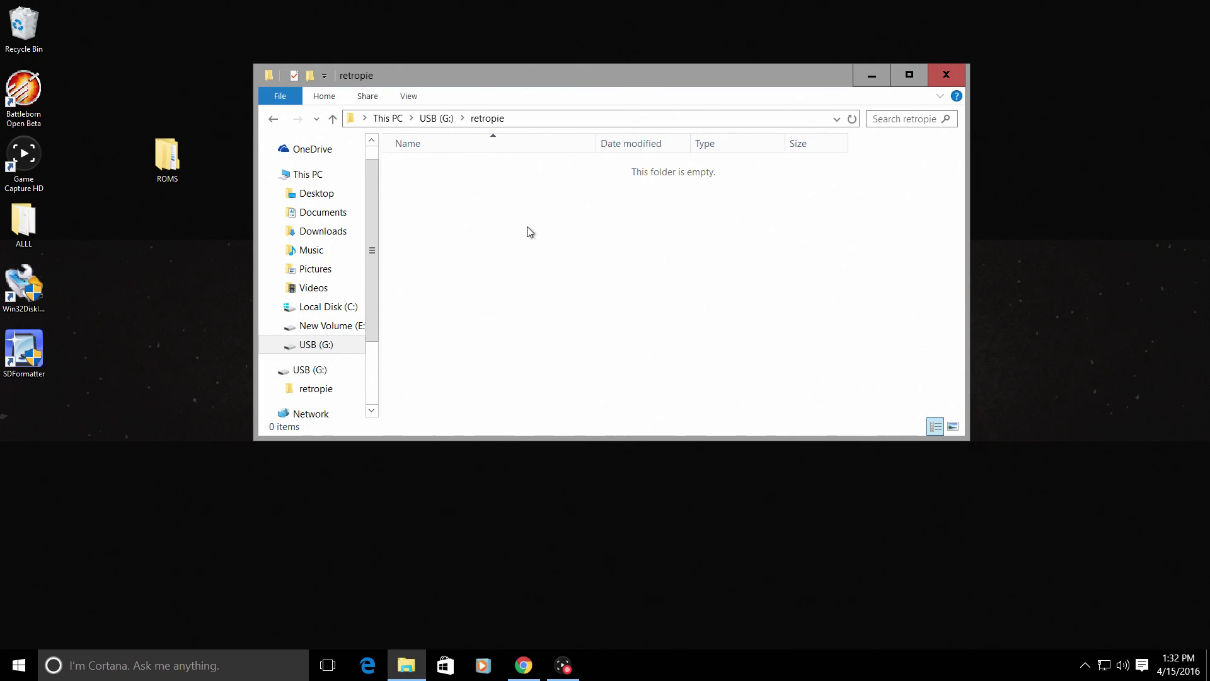
left_click(273, 119)
left_click_drag(423, 67, 452, 34)
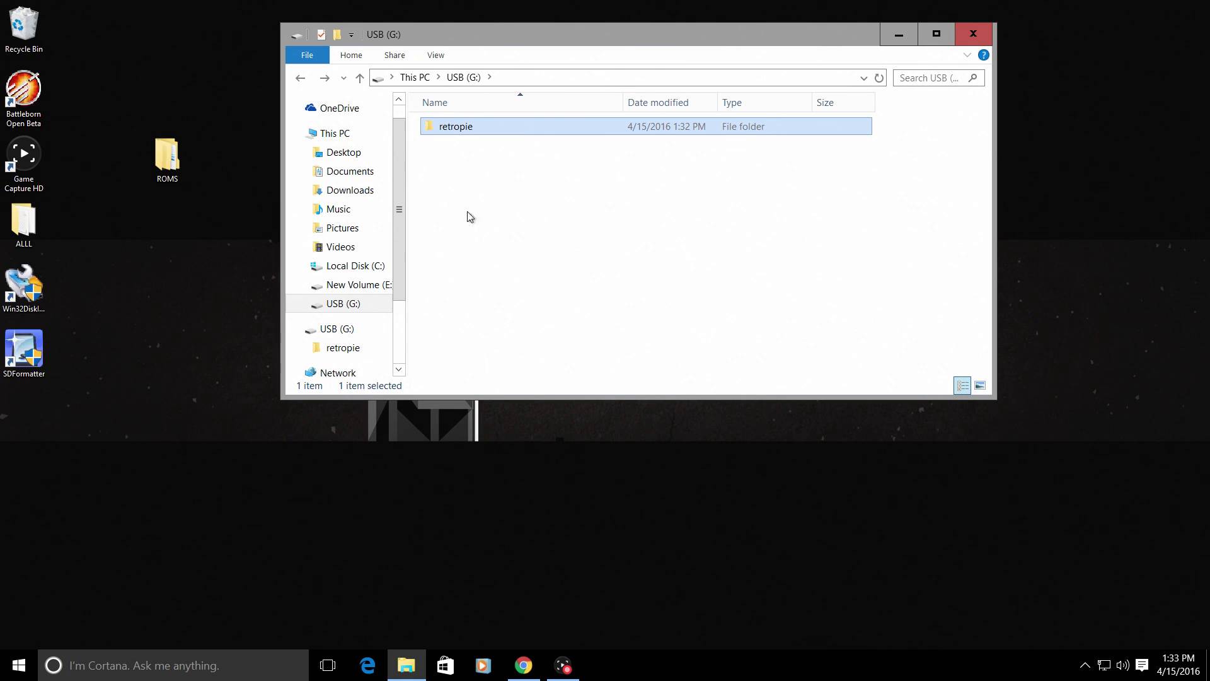
Reopen the empty retropie folder, then close the Explorer window
double_click(445, 131)
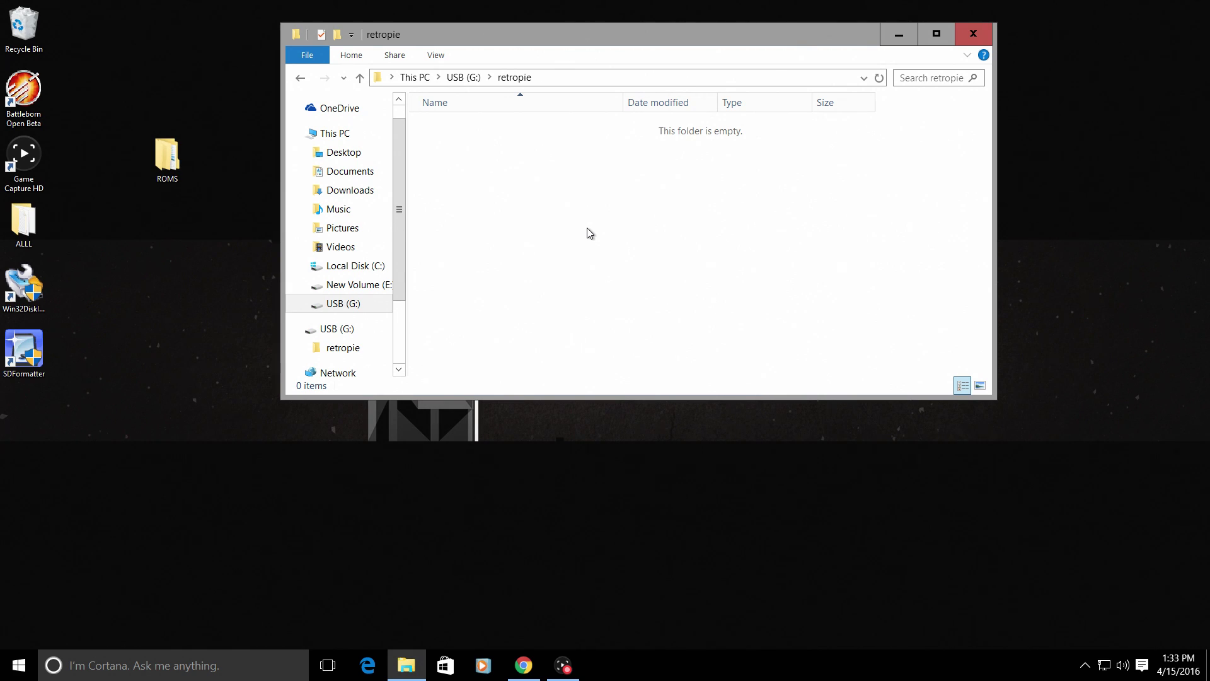
left_click(966, 40)
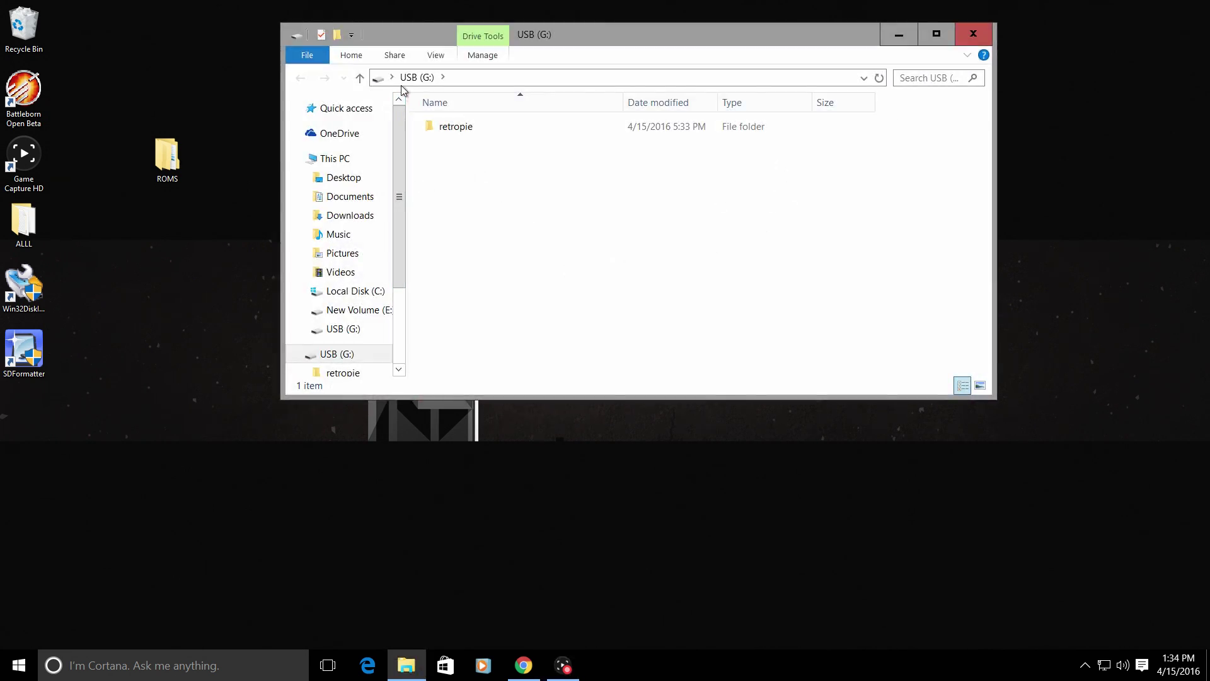
Open the retropie folder on USB (G:) to show BIOS, configs and roms
left_click(456, 130)
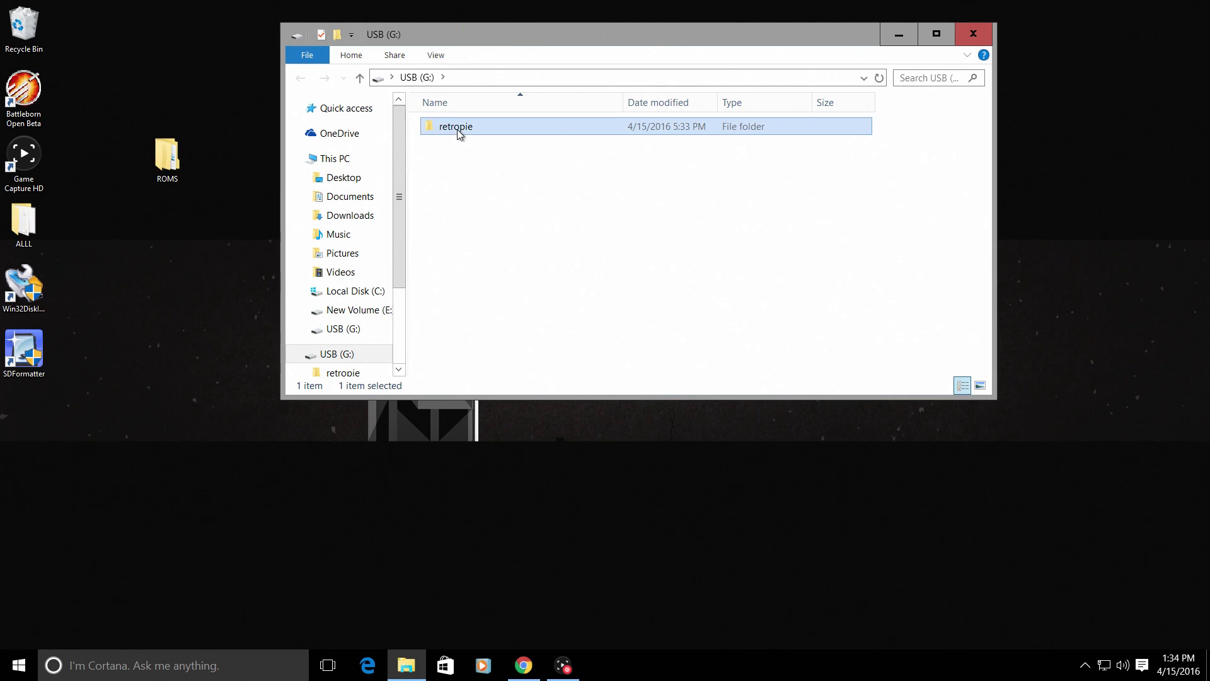
double_click(456, 130)
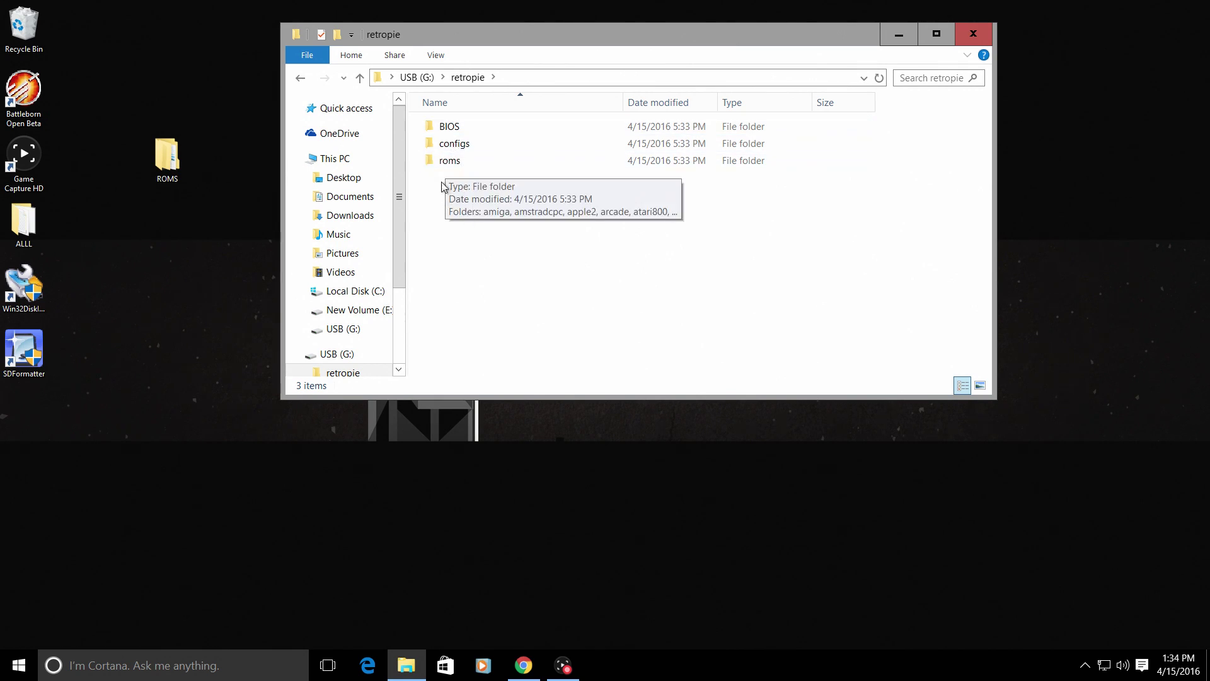
Open the roms folder, snap its window to the right half, and scroll through the system folders
double_click(446, 163)
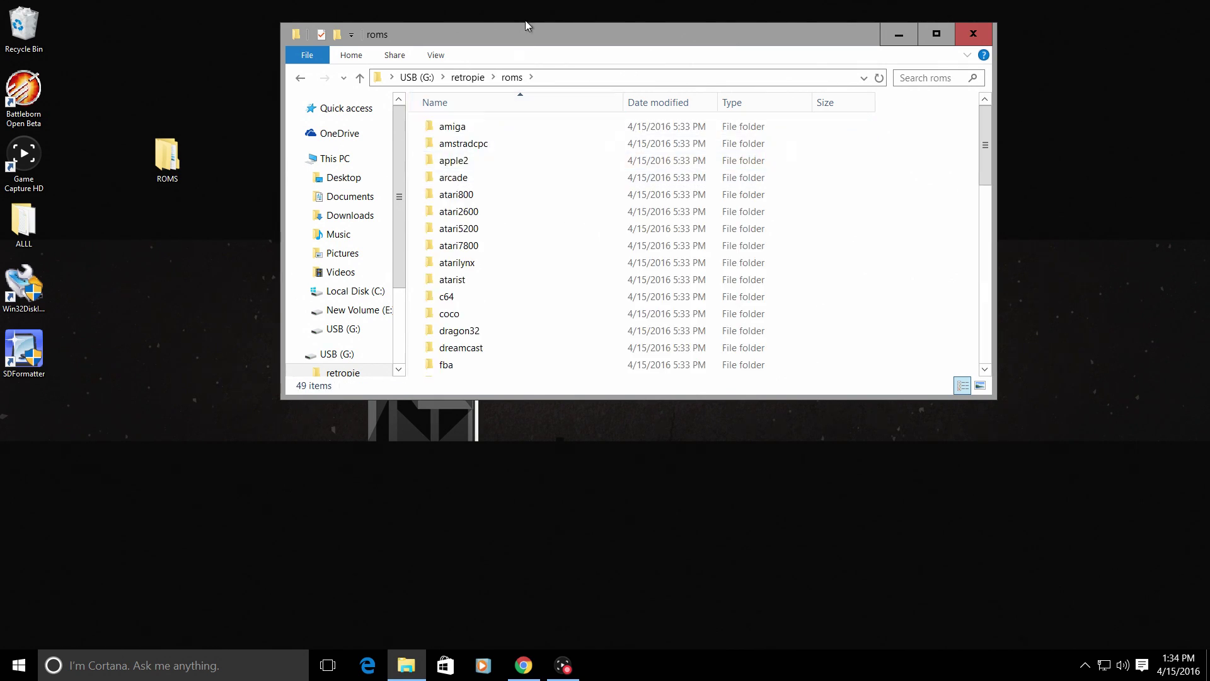
left_click_drag(512, 38, 1209, 19)
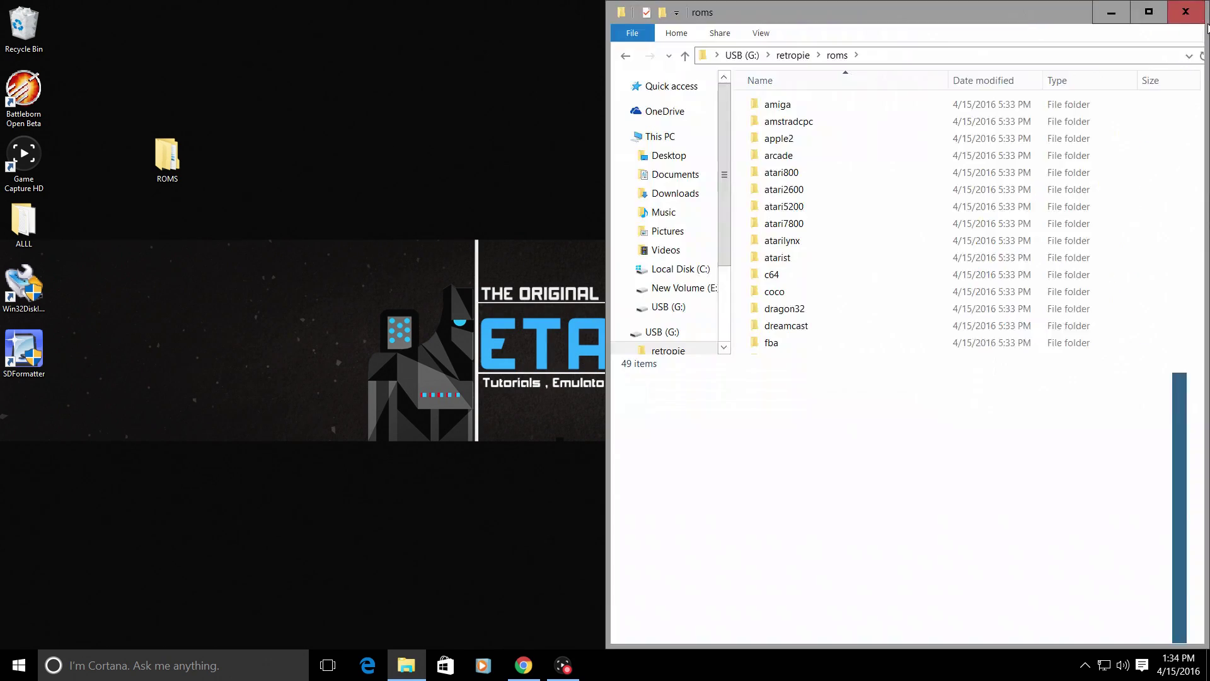
left_click(543, 117)
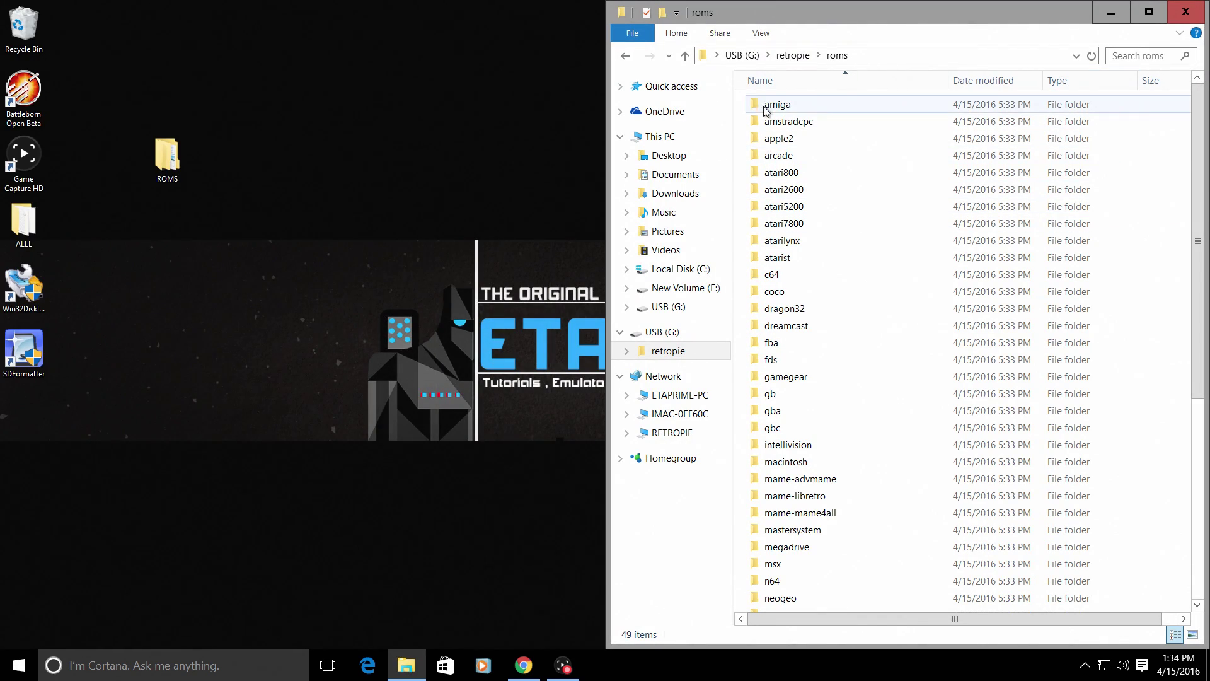
scroll(814, 363, "down", 6)
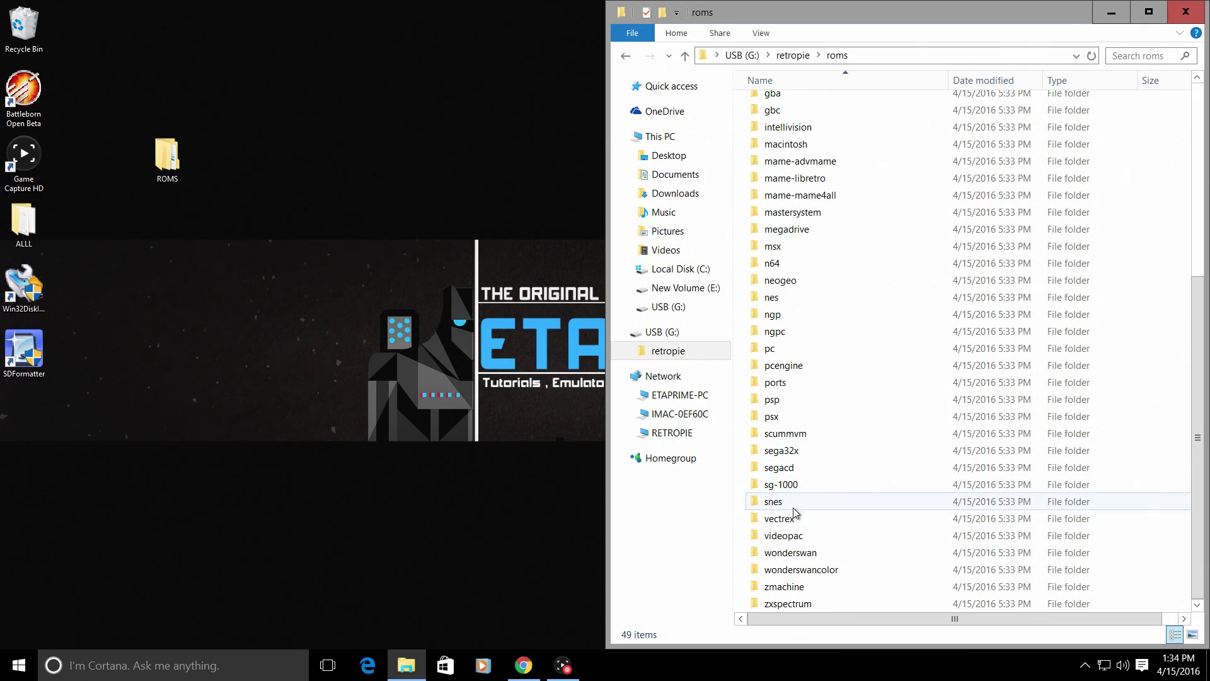
scroll(815, 554, "up", 6)
scroll(818, 550, "down", 6)
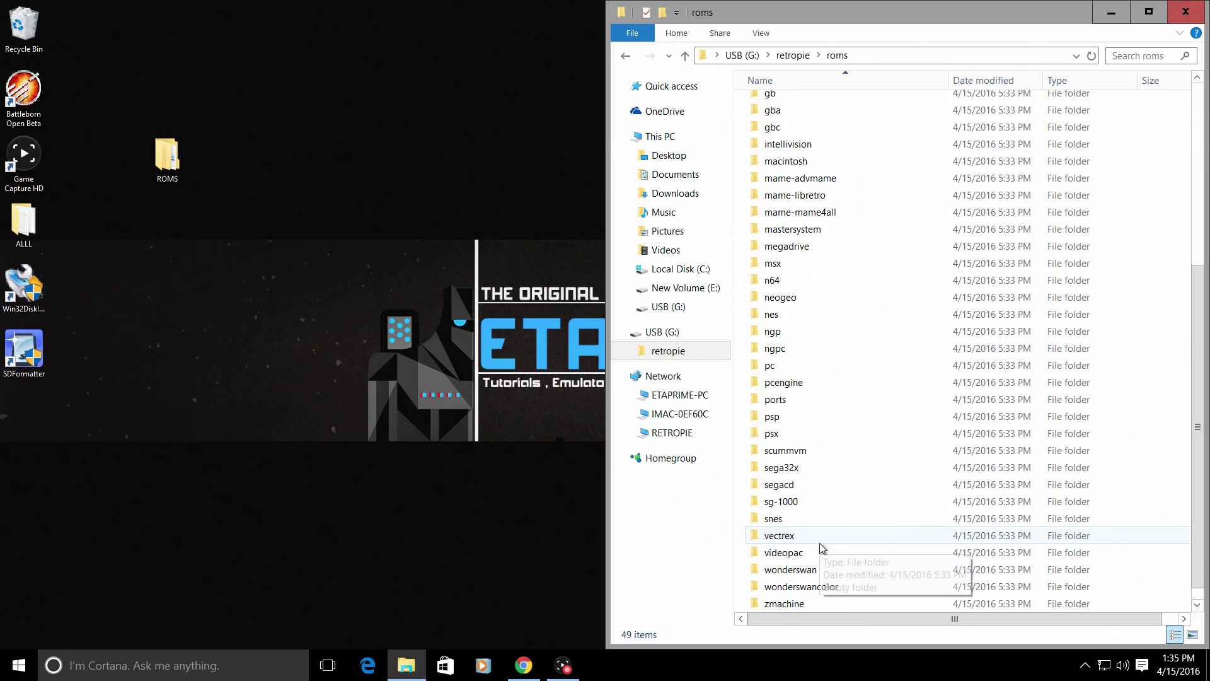
scroll(820, 528, "up", 6)
scroll(814, 520, "down", 6)
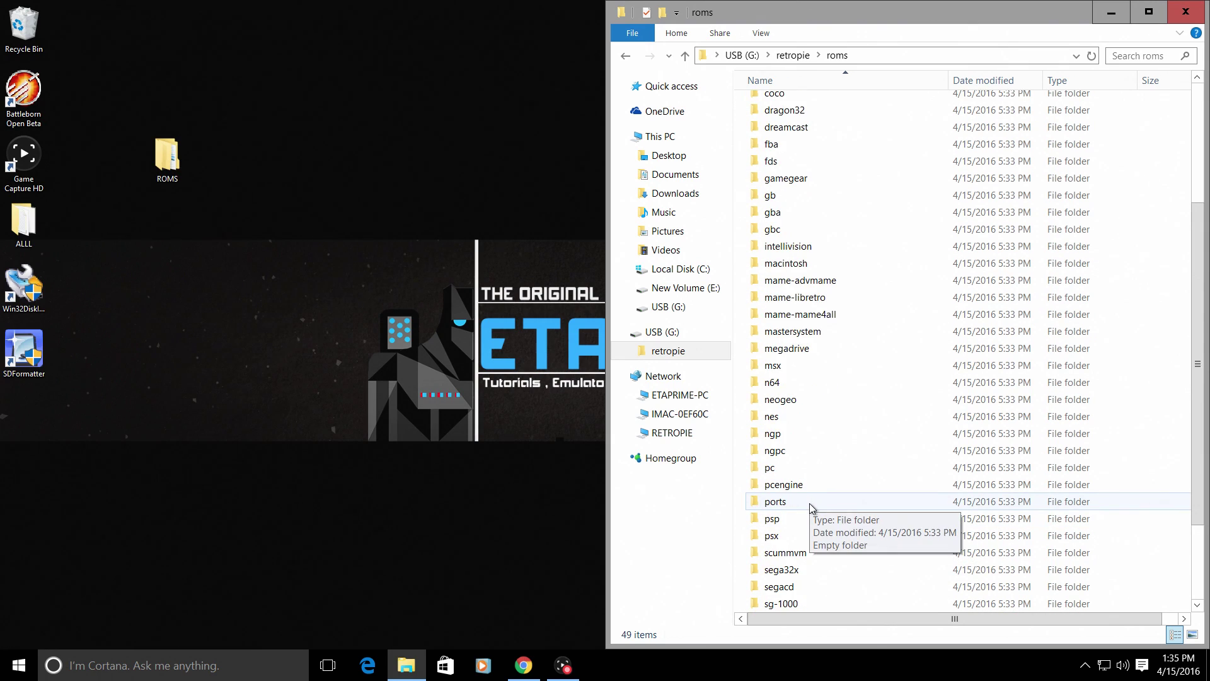
Open the USB snes folder beside the desktop ROMS\SNES folder snapped left, selecting all four SNES ROMs
double_click(778, 503)
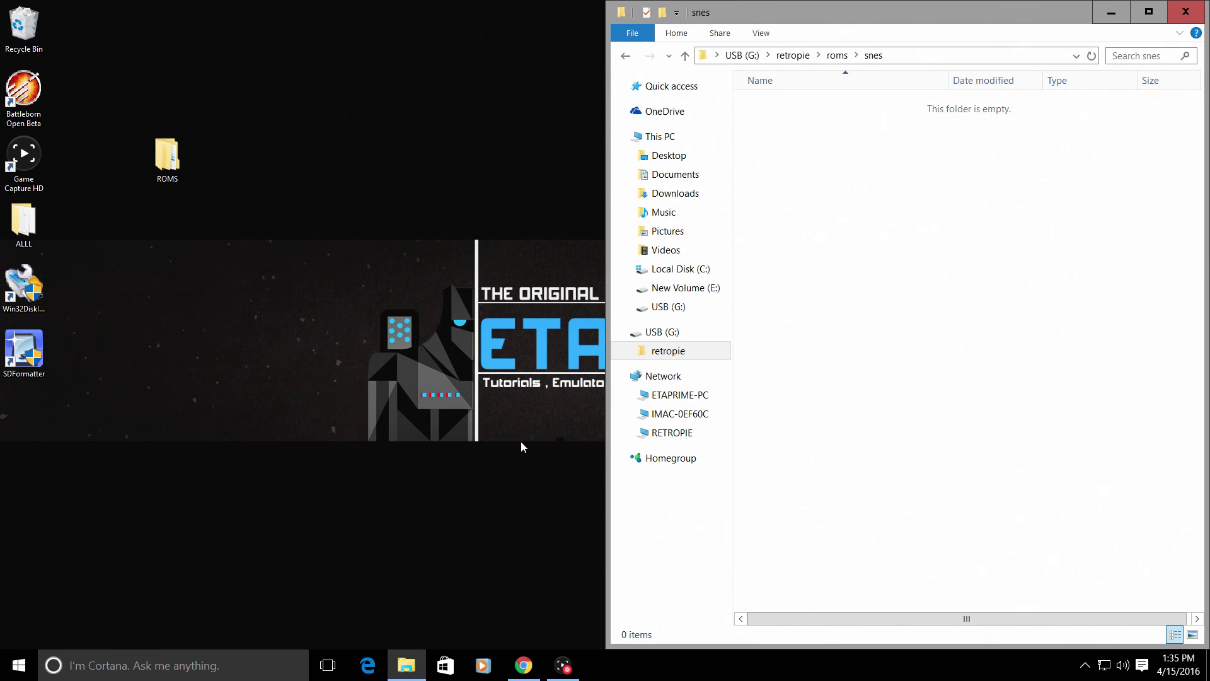
double_click(179, 158)
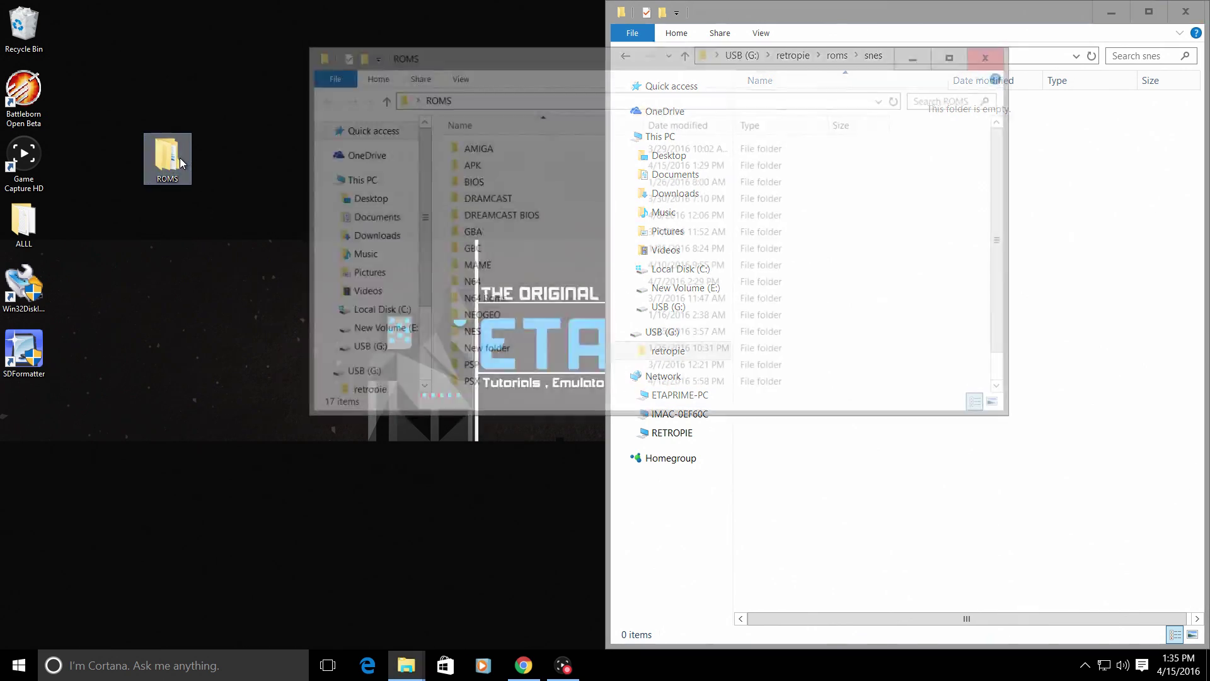
left_click_drag(462, 55, 1, 189)
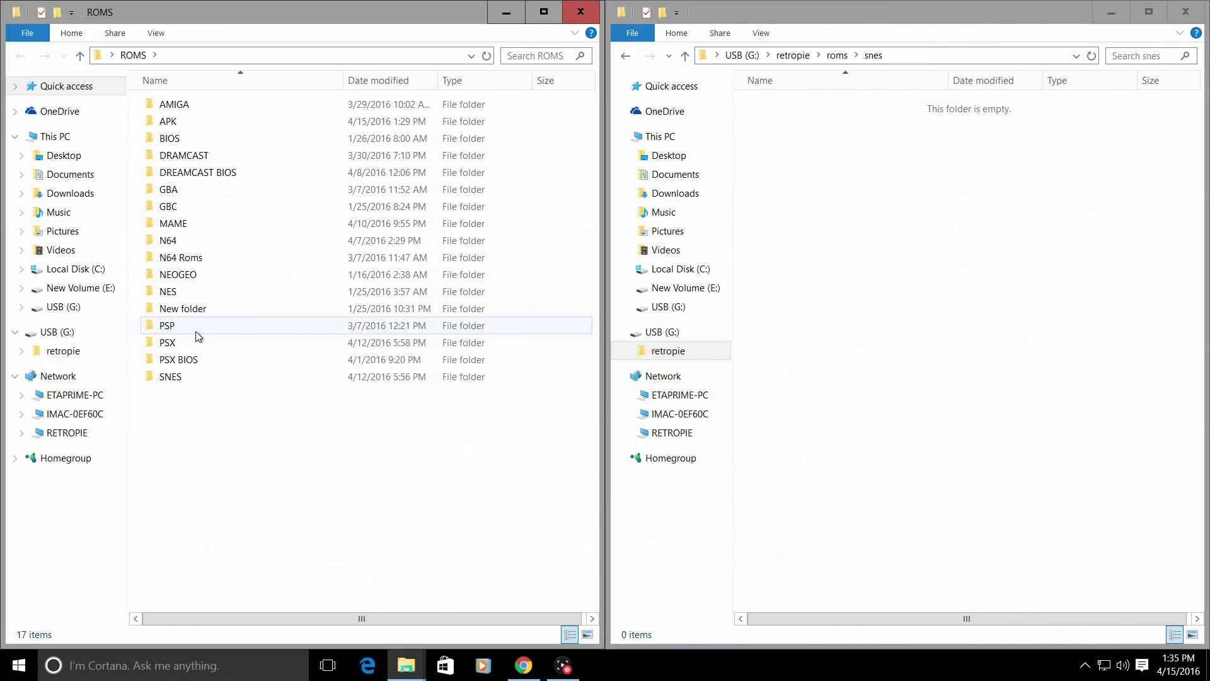
double_click(169, 380)
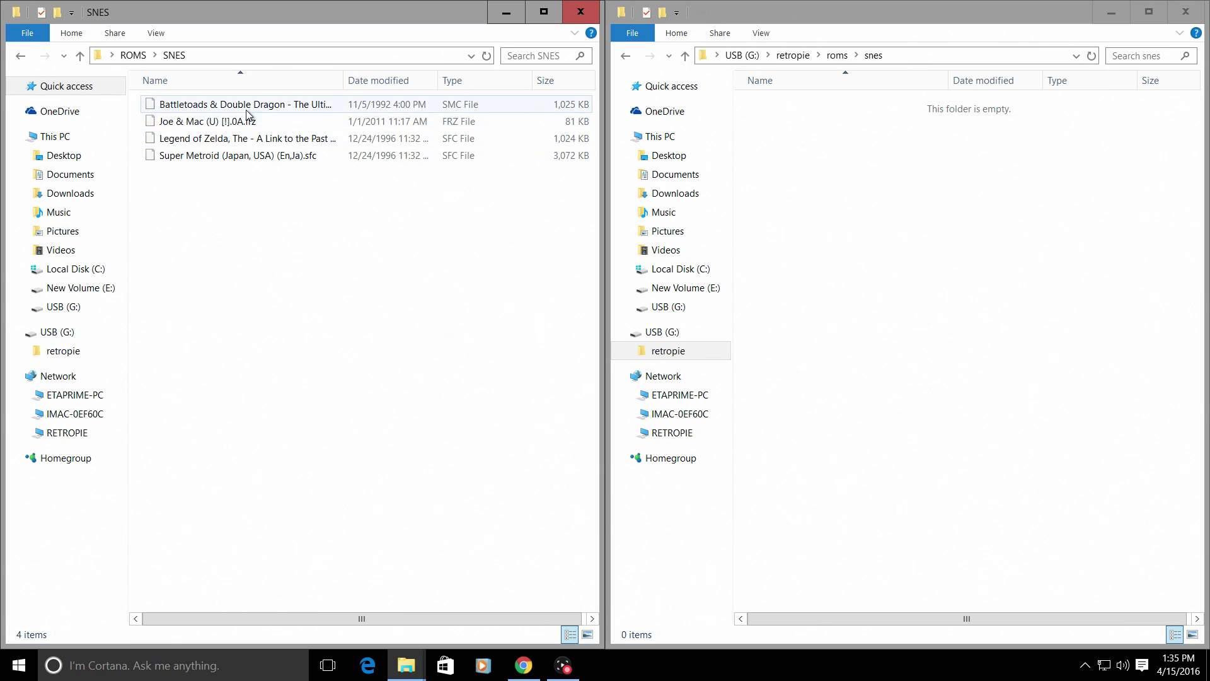
left_click_drag(298, 219, 885, 271)
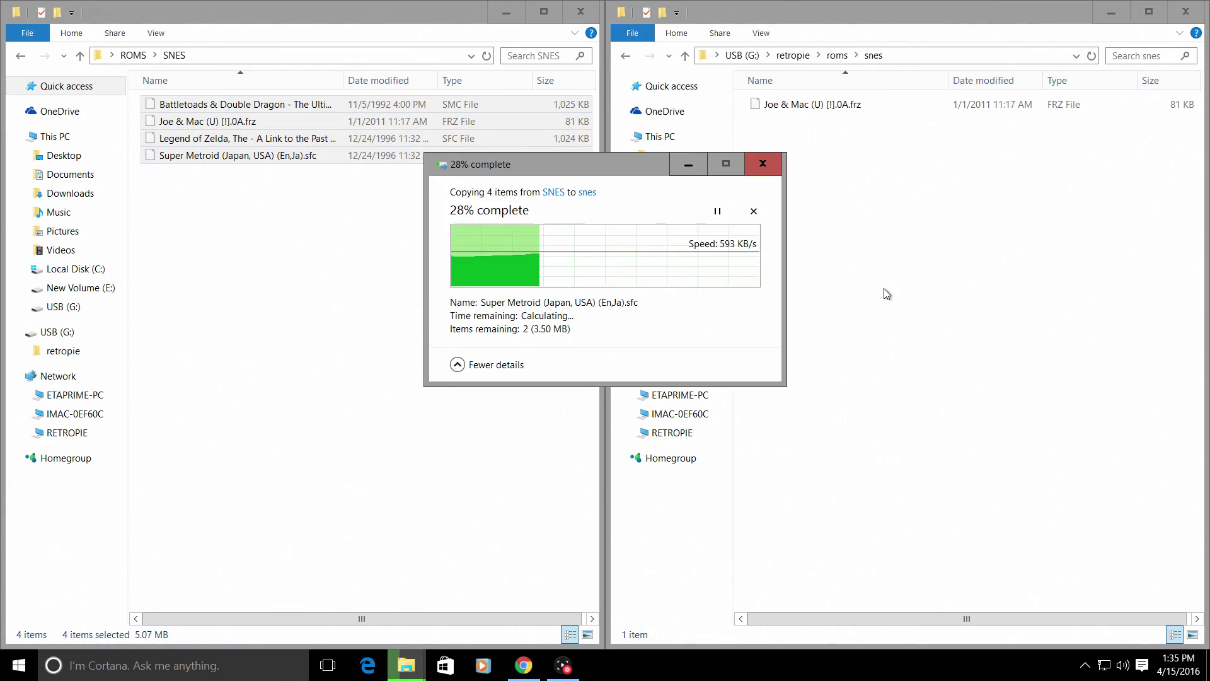
left_click(751, 9)
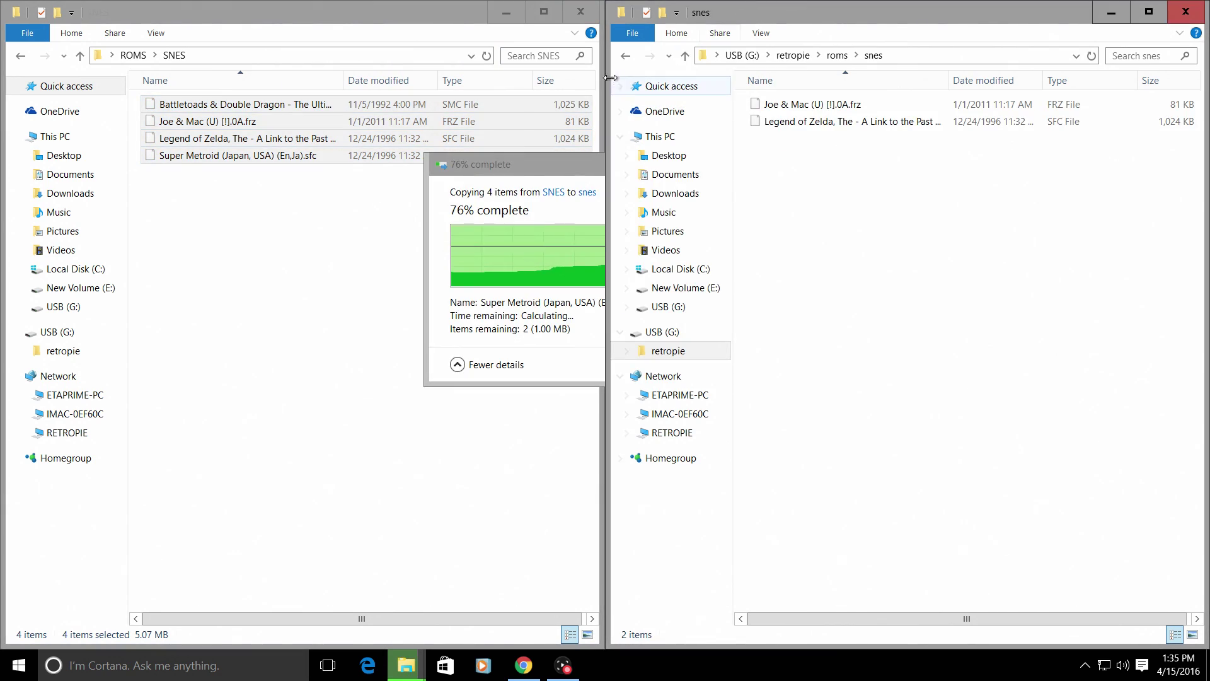
Open the USB roms\n64 folder on the right and the PC's ROMS\N64 folder on the left
left_click(624, 55)
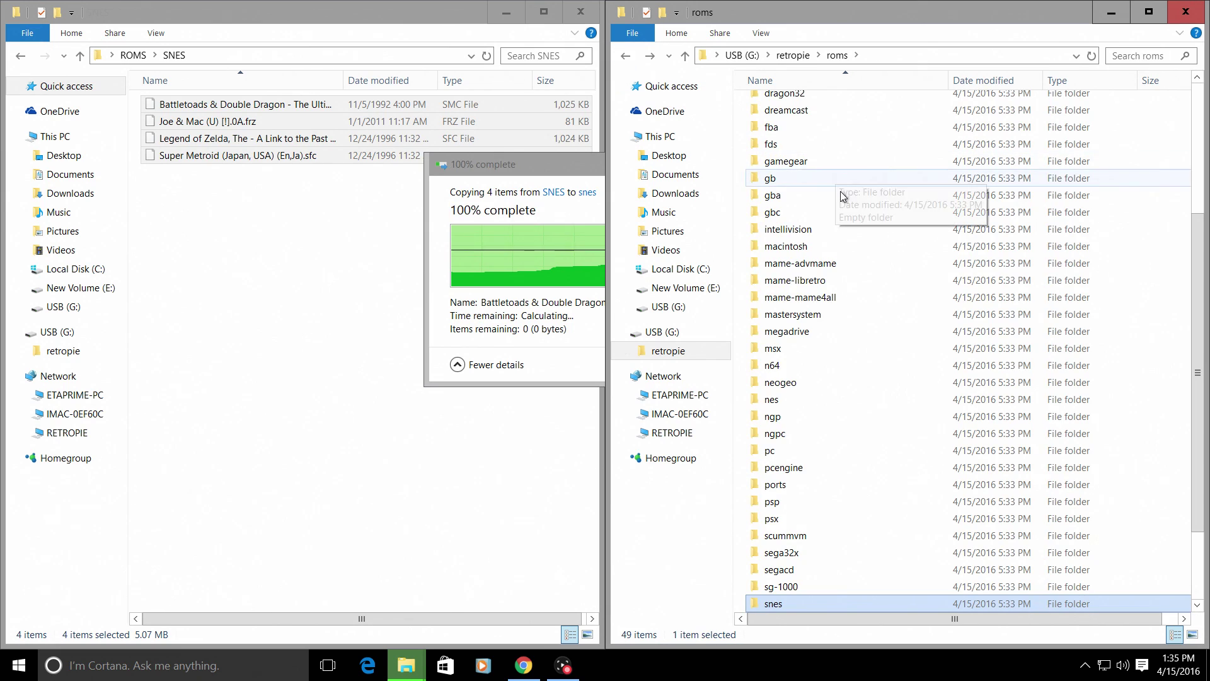
scroll(819, 441, "down", 2)
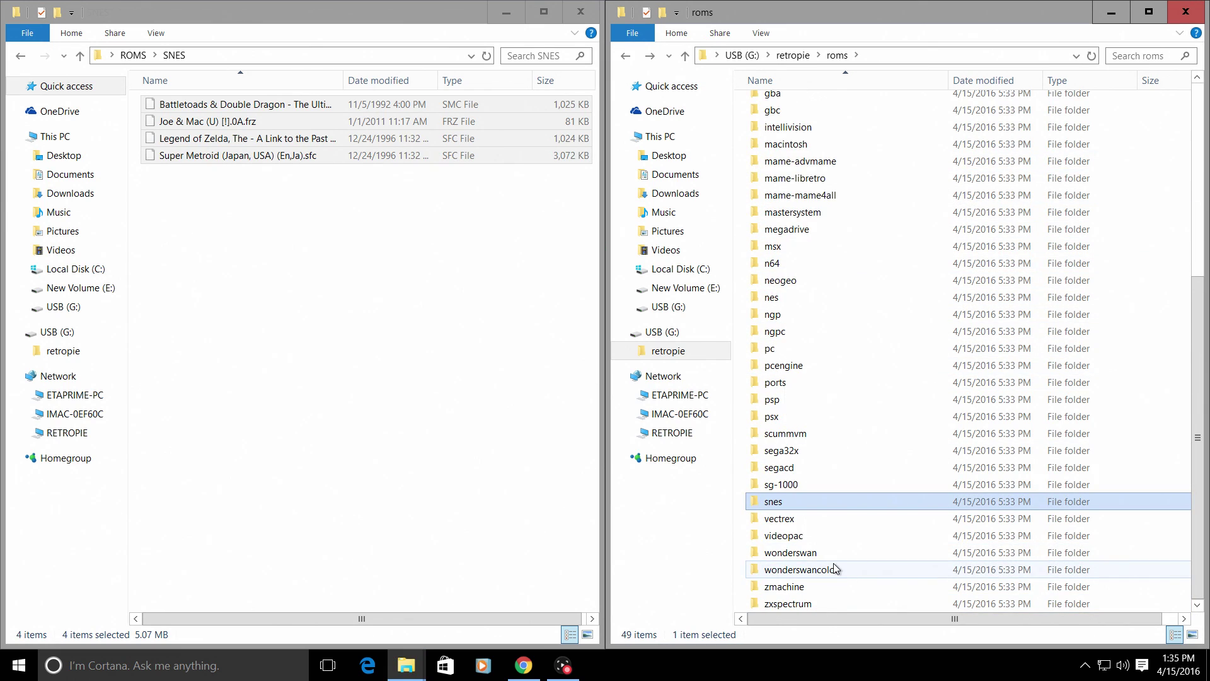
scroll(830, 560, "up", 4)
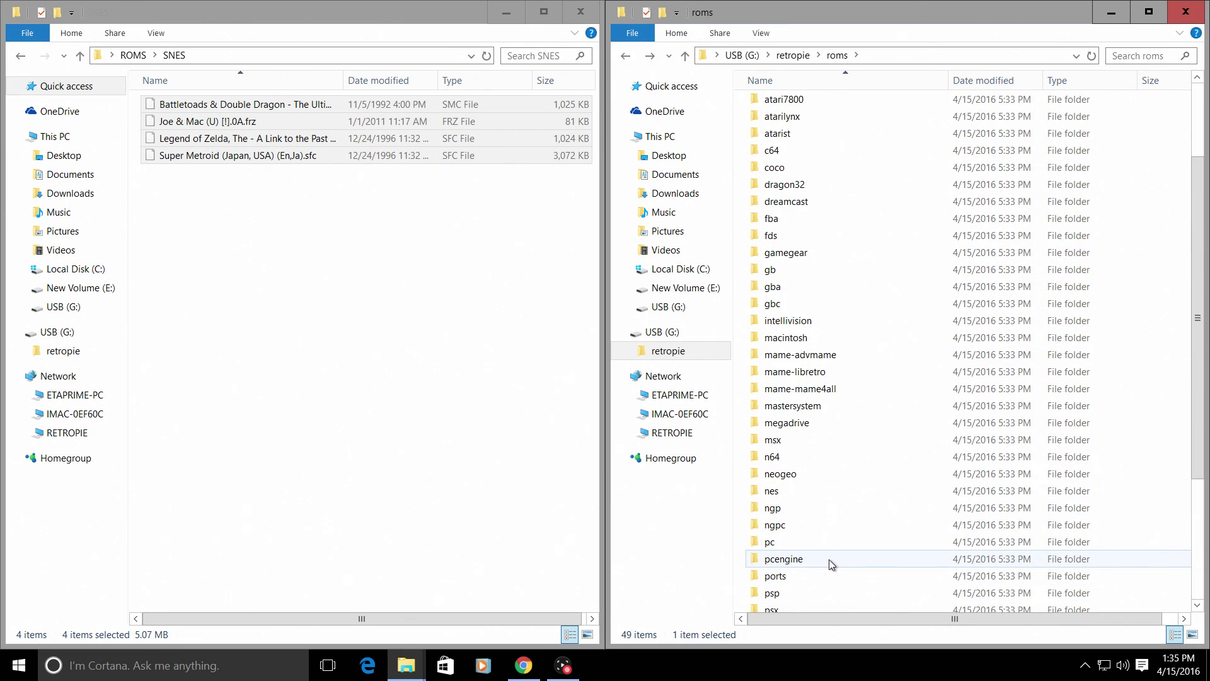
double_click(774, 459)
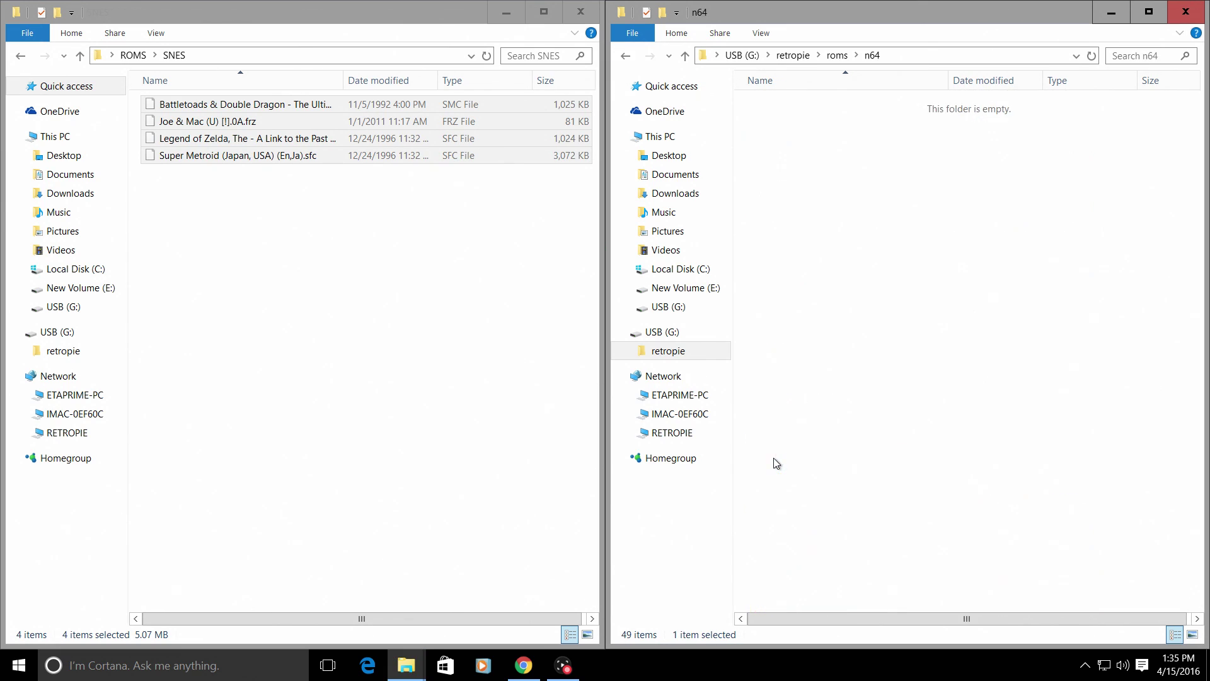
left_click(20, 56)
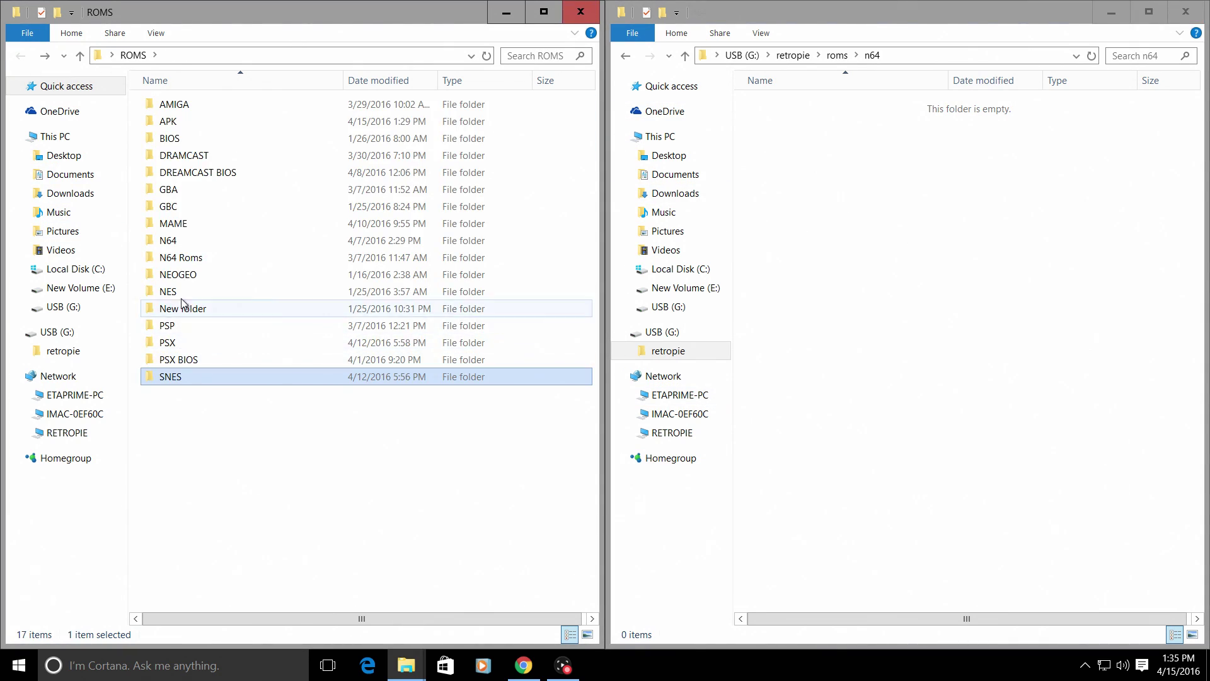
double_click(165, 240)
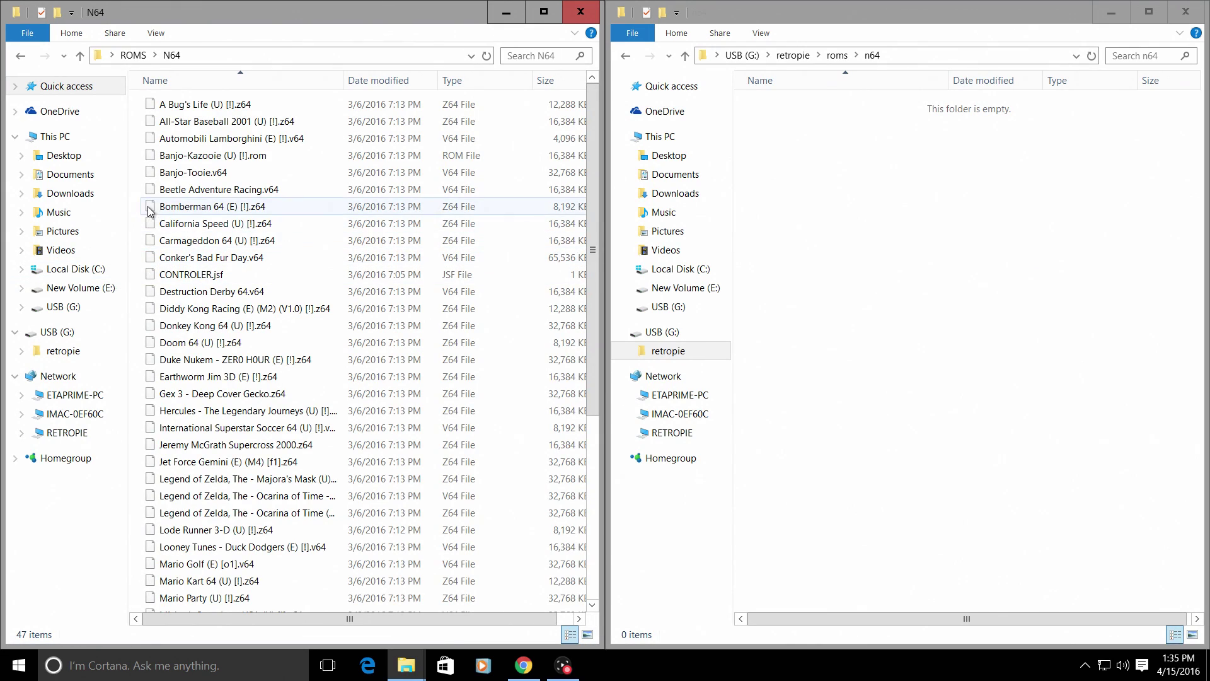
Copy Conker's Bad Fur Day, California Speed and Duke Nukem into the USB n64 folder, then close the PC's N64 window
left_click_drag(202, 257, 875, 203)
left_click(197, 225)
left_click_drag(197, 225, 974, 280)
left_click_drag(214, 360, 987, 300)
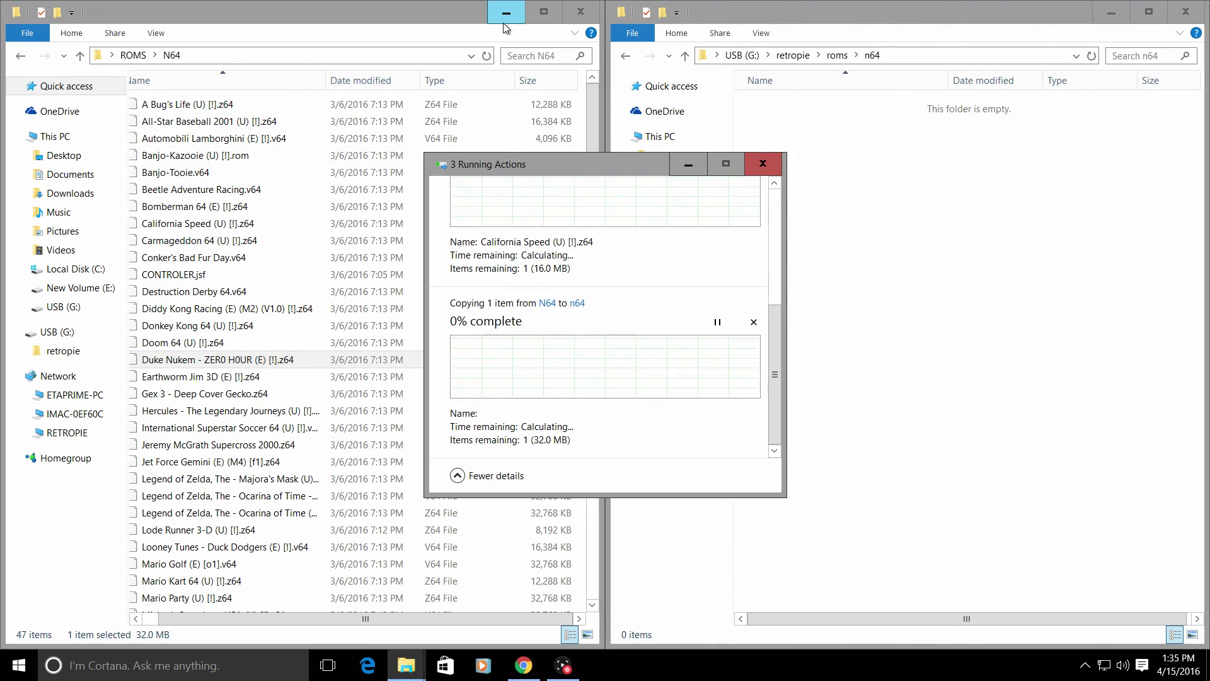
left_click(799, 23)
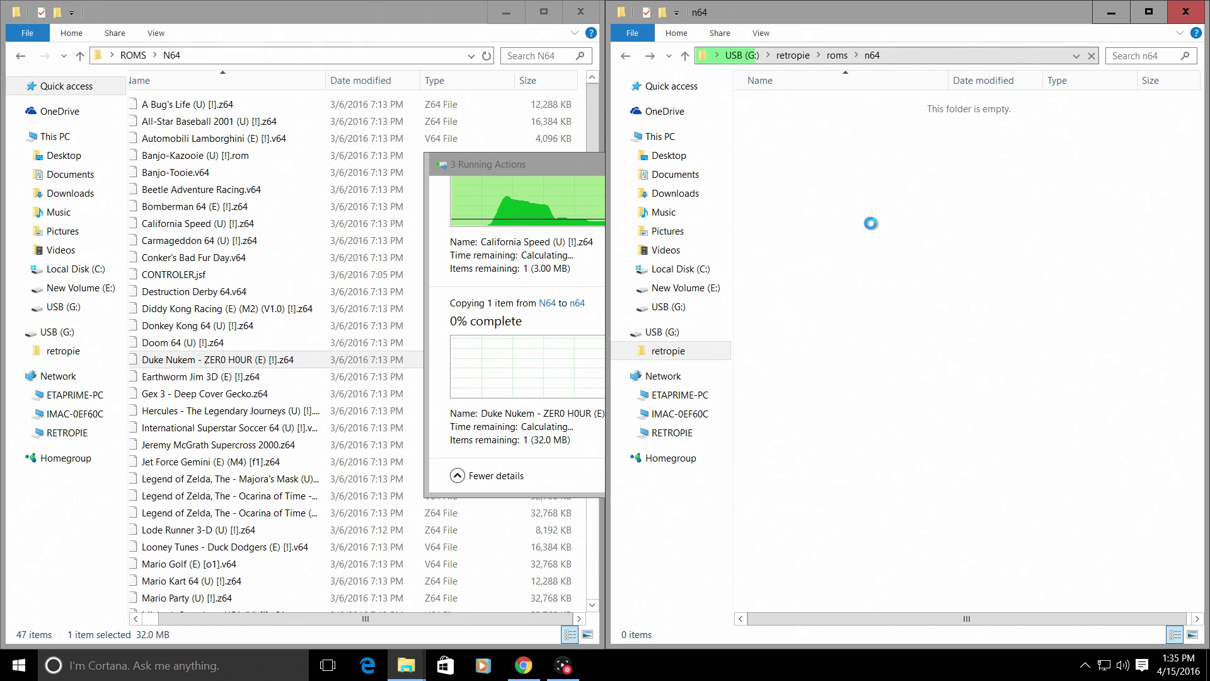
key("BackSpace")
scroll(845, 326, "down", 5)
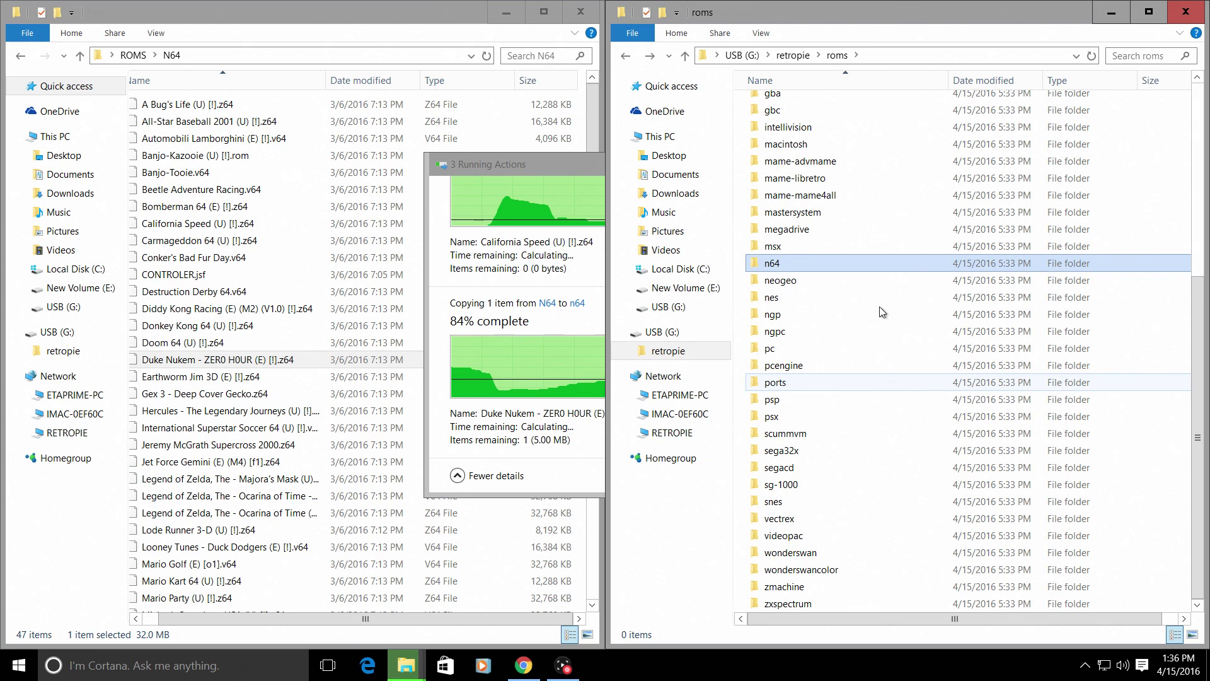
left_click(580, 11)
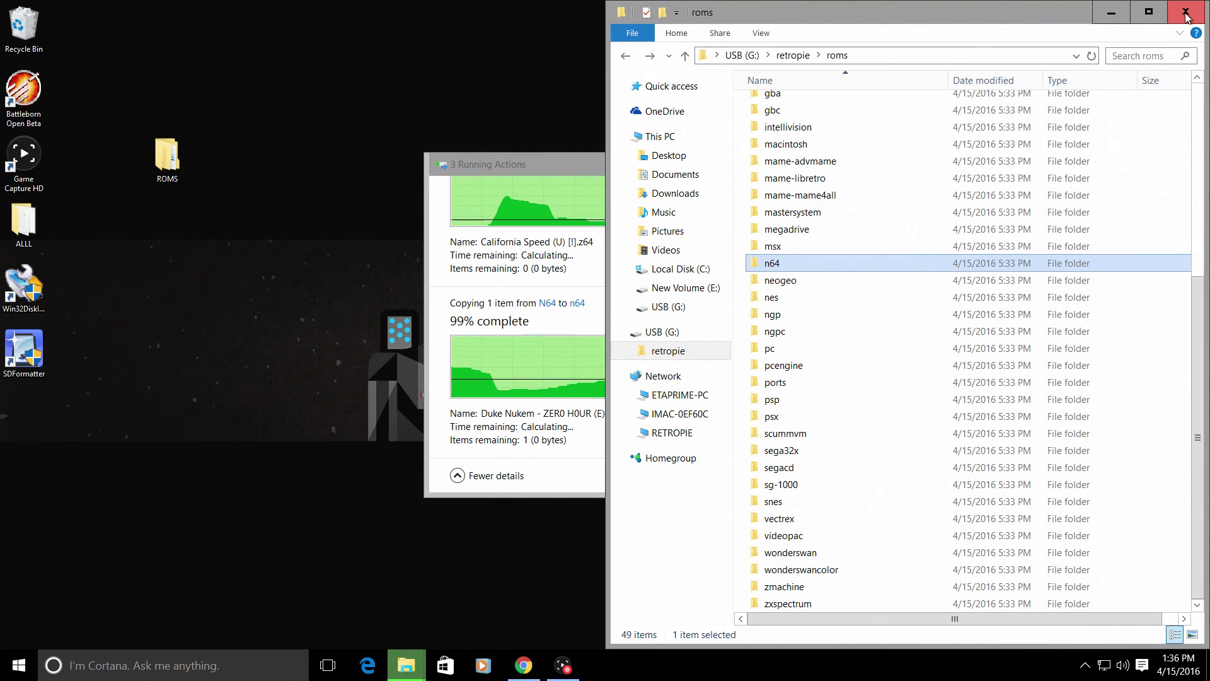
Reopen File Explorer at USB (G:)\retropie\roms\snes to confirm the SNES games, then close it
left_click(1185, 13)
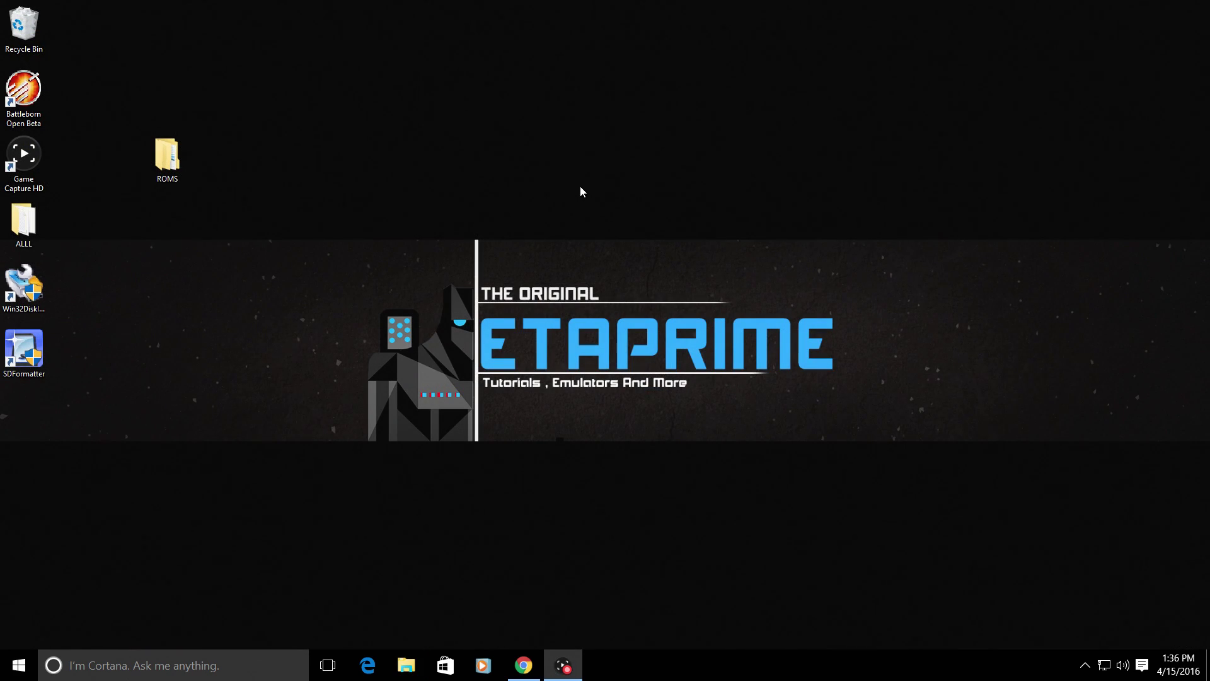
left_click(406, 665)
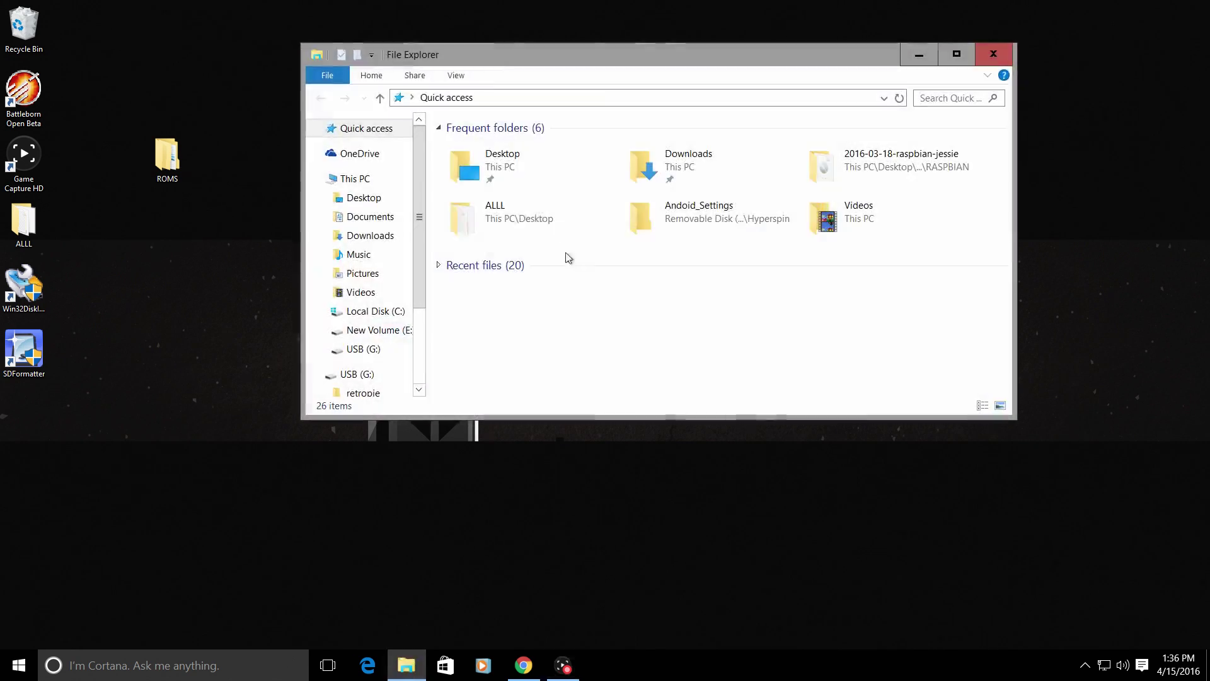
left_click(361, 350)
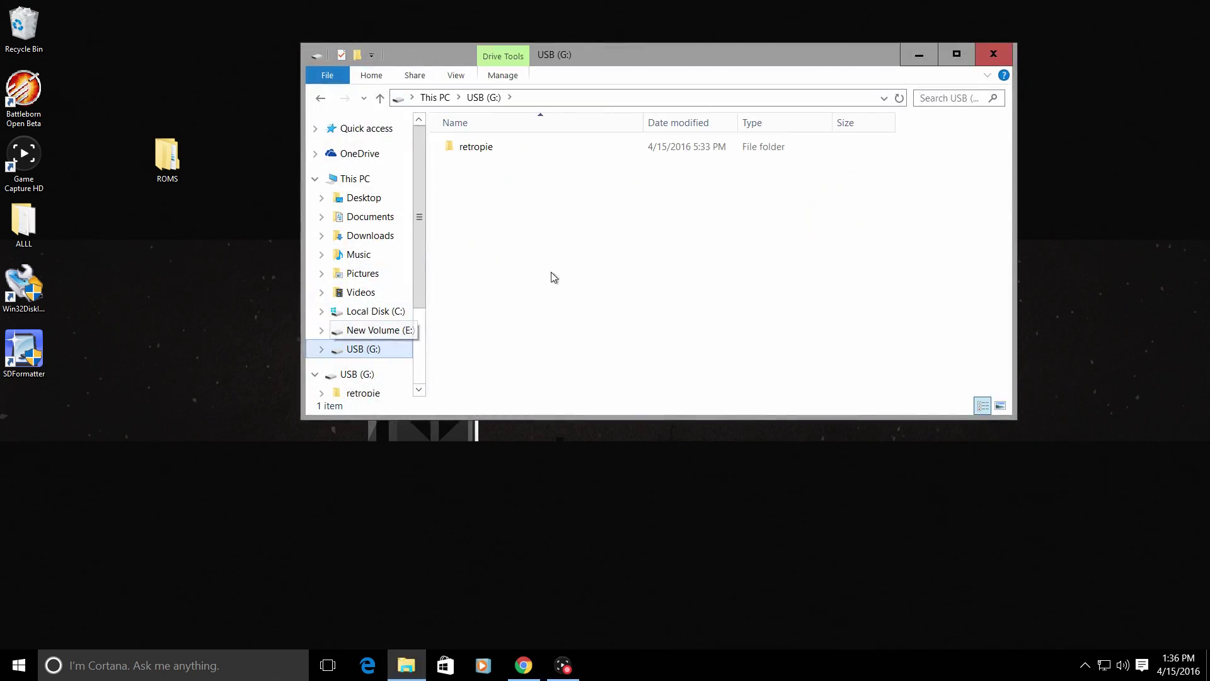
double_click(479, 149)
double_click(469, 181)
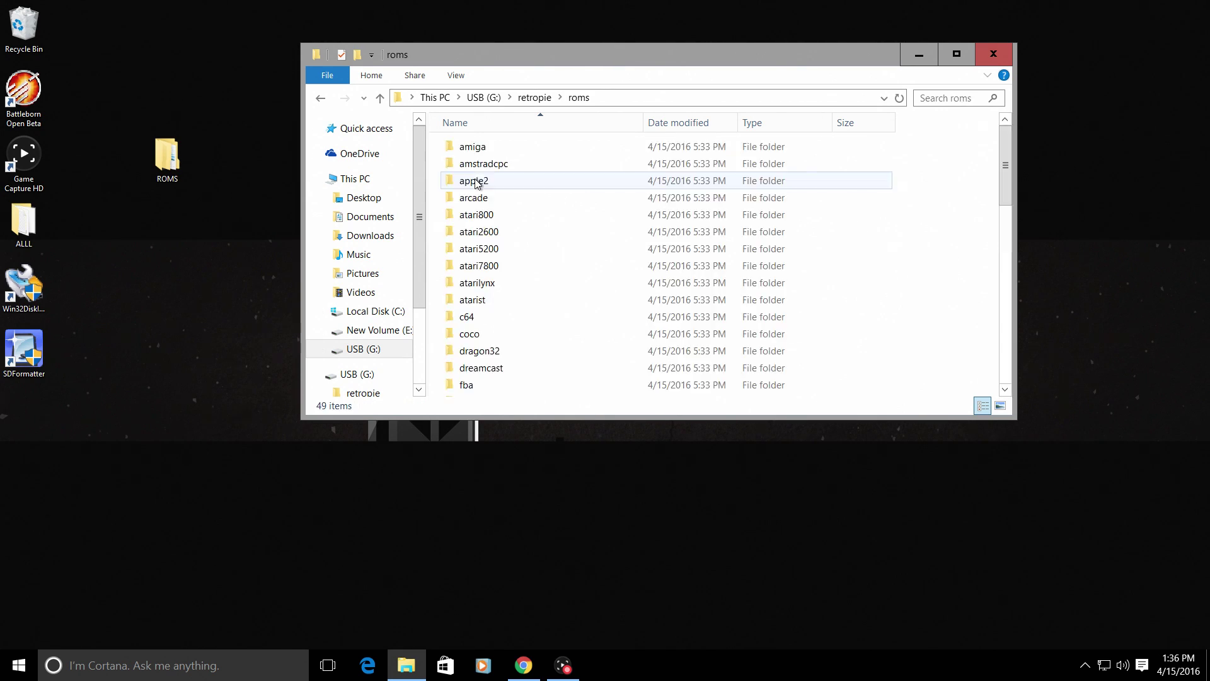
scroll(466, 238, "down", 11)
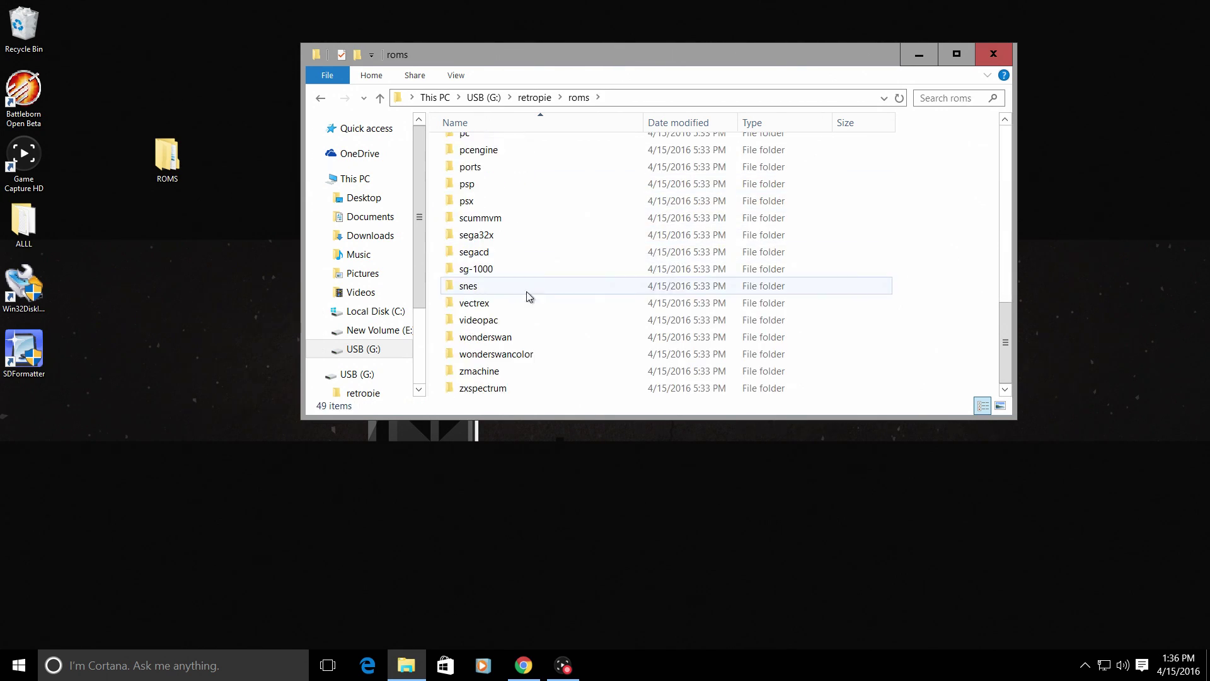
double_click(476, 290)
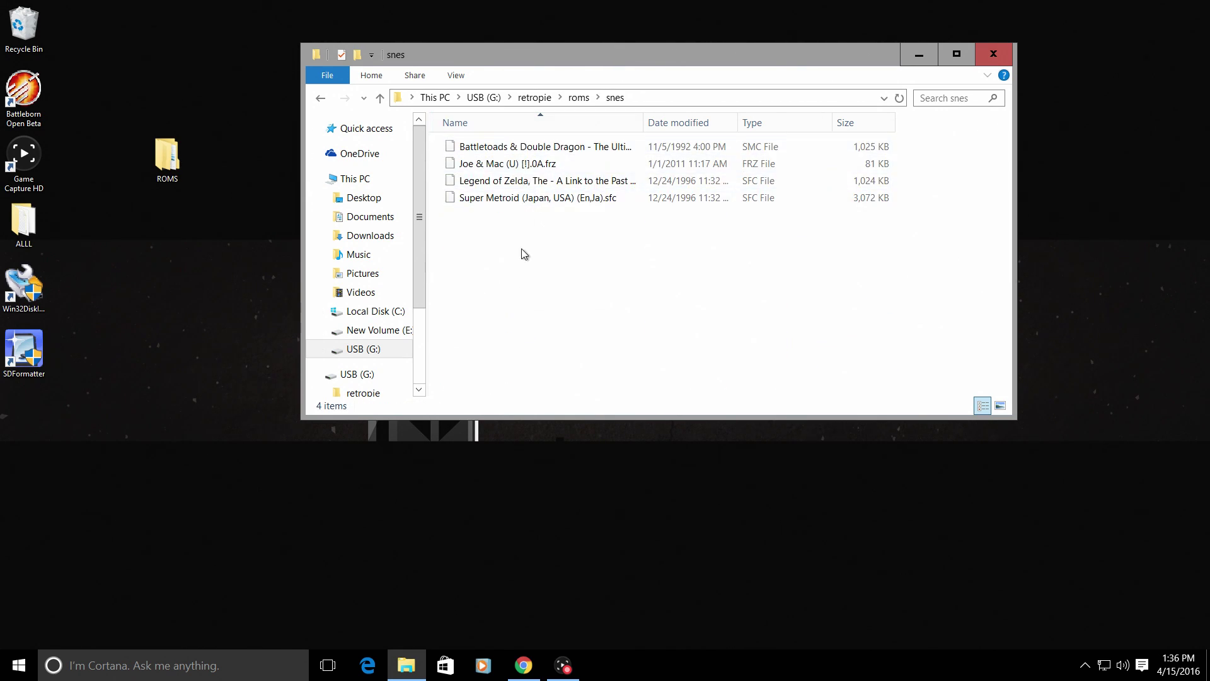
left_click(987, 60)
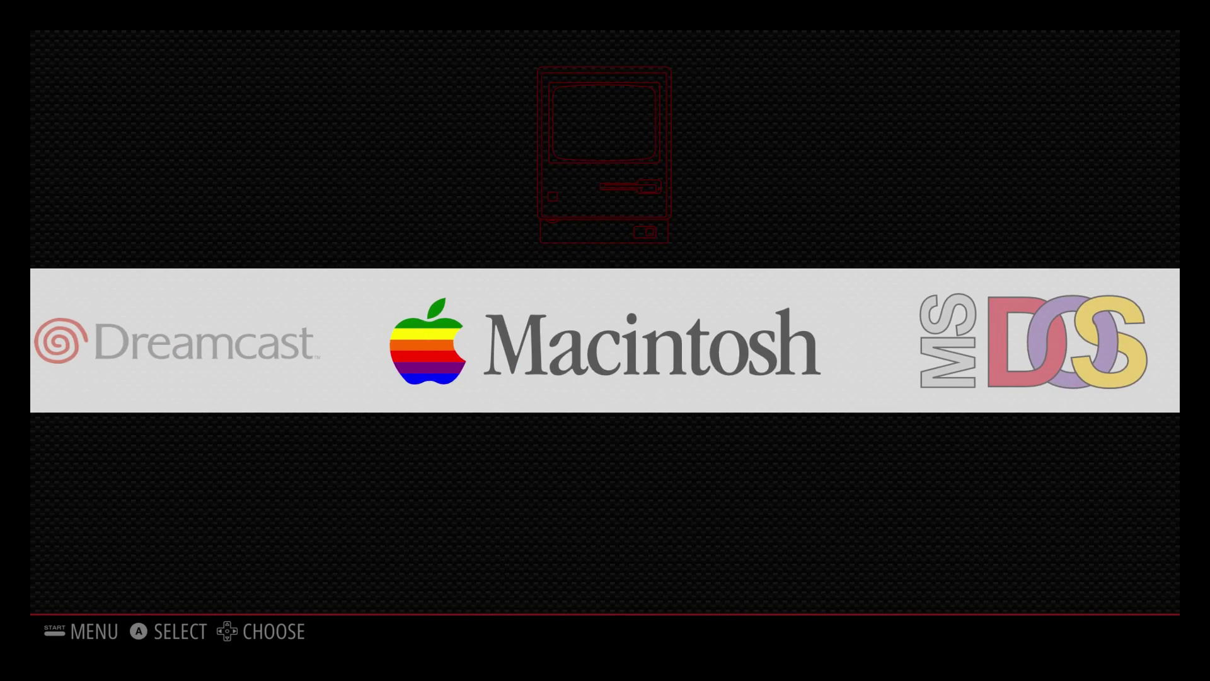
Browse the system carousel between ScummVM and RetroPie
key("Right")
key("Right")
key("Right")
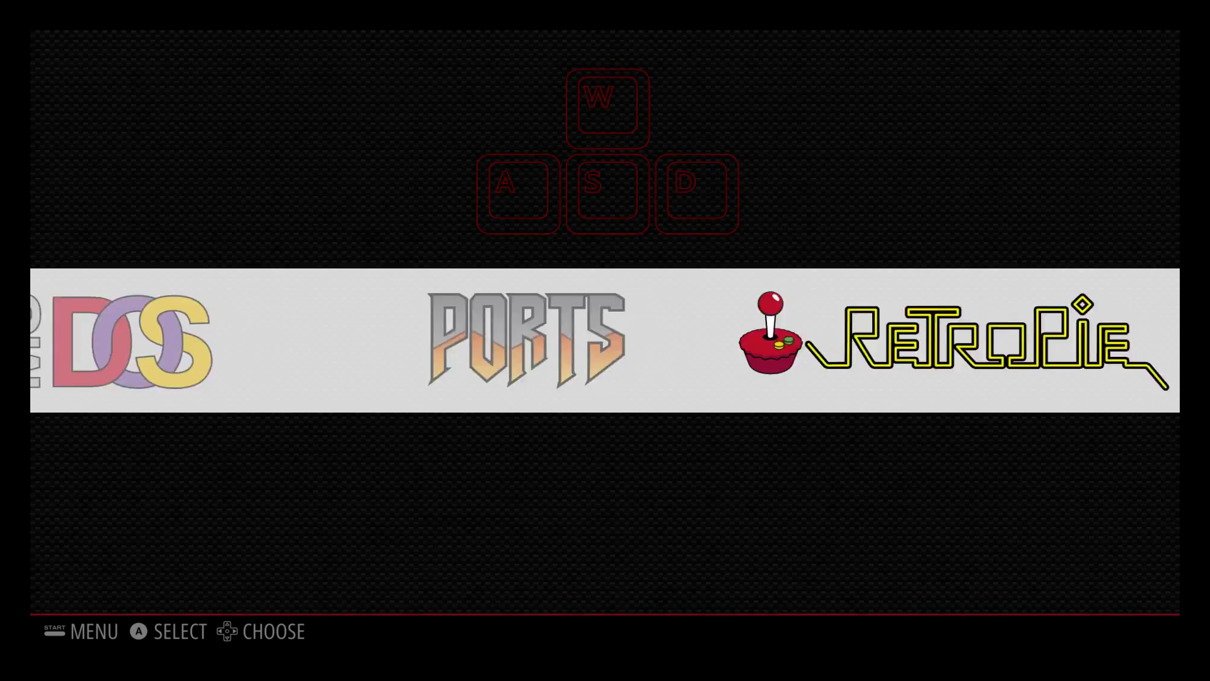
key("Right")
key("Left")
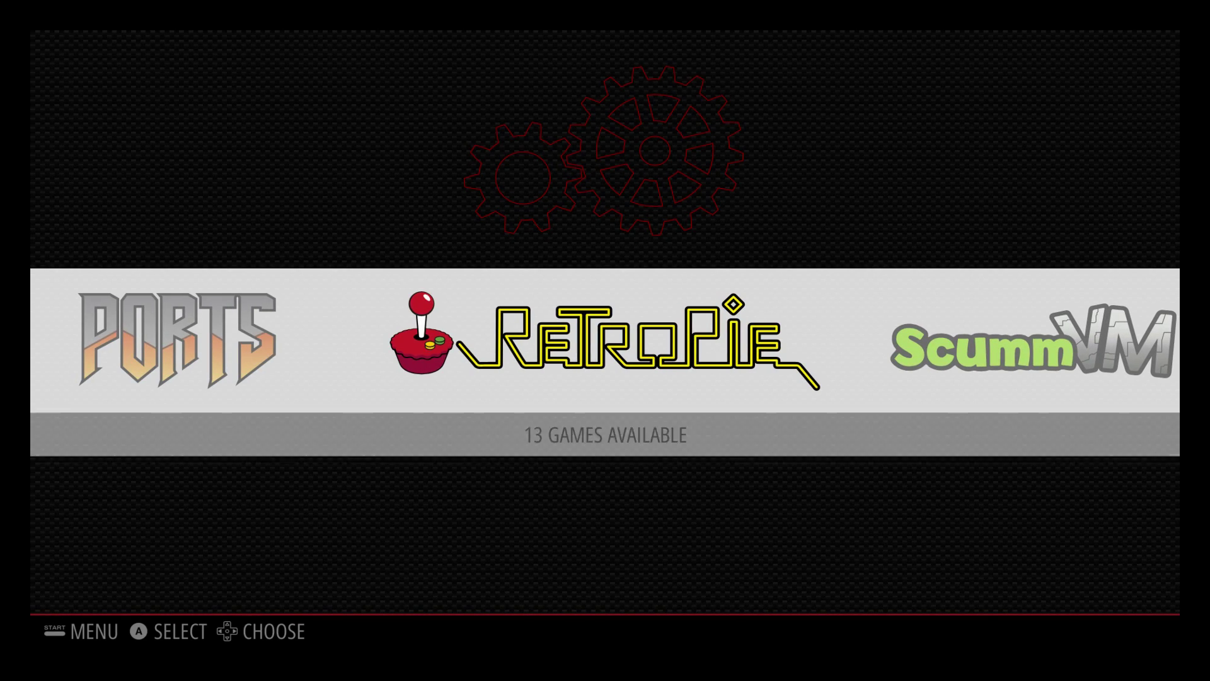
Restart EmulationStation from the main menu's Quit options
key("Return")
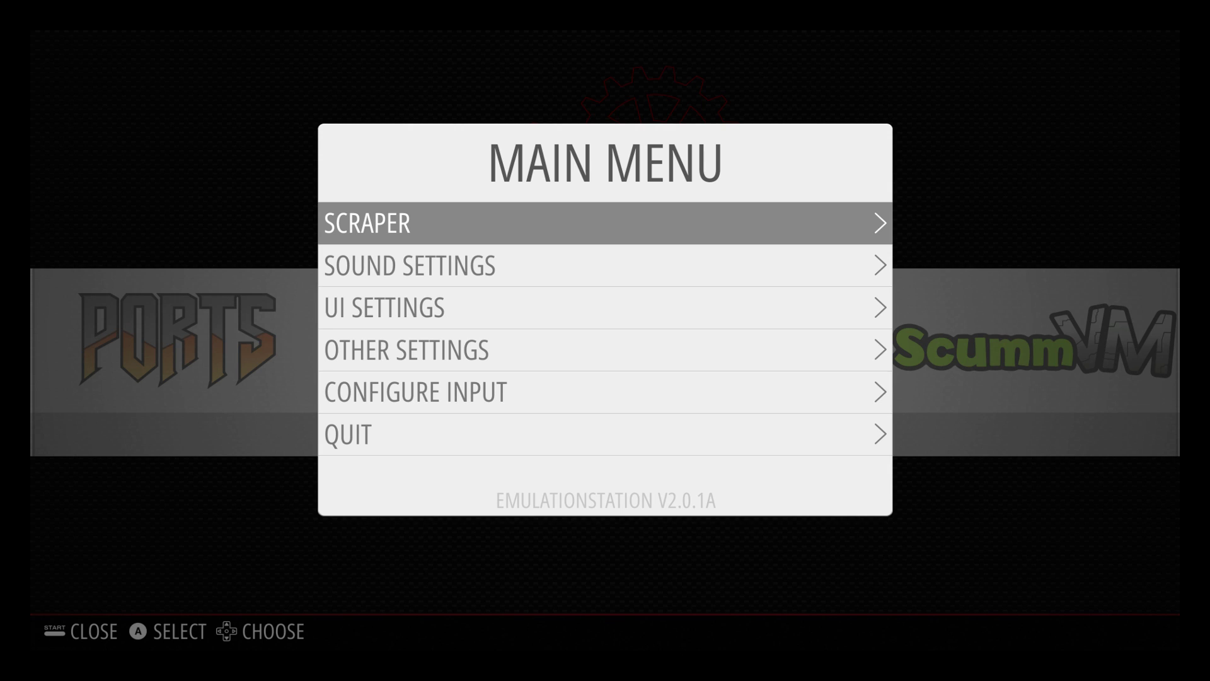
key("Down")
key("Down")
key("Down")
key("Down")
key("Down")
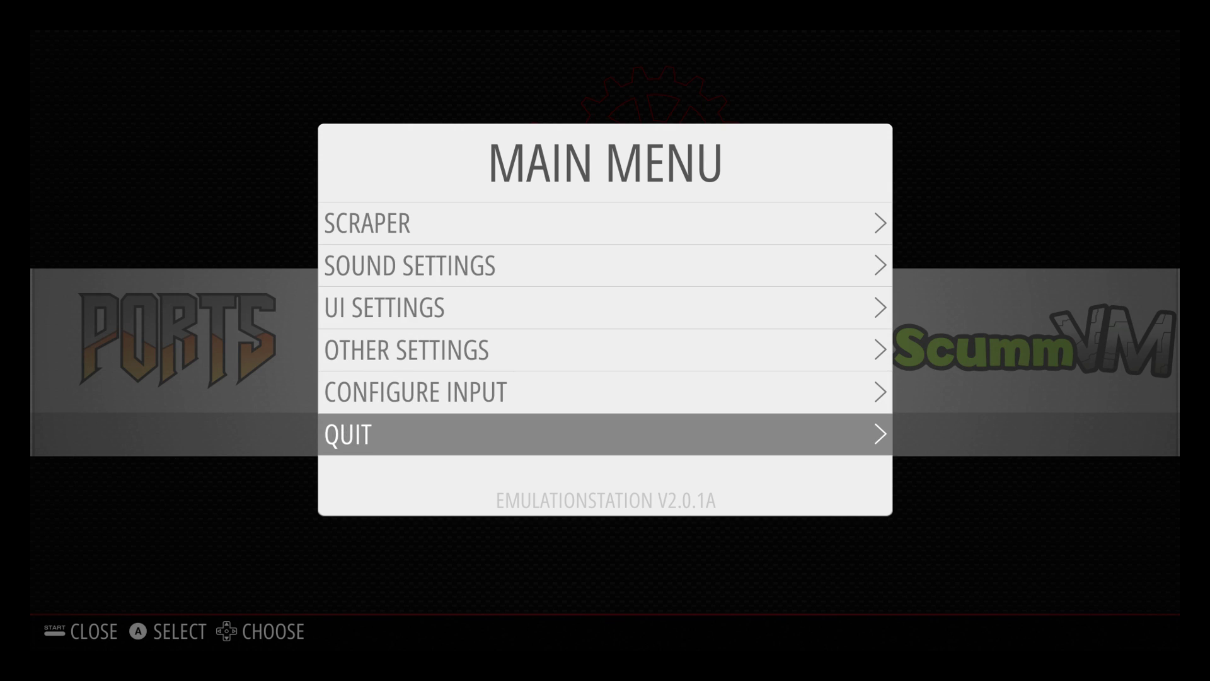
key("Return")
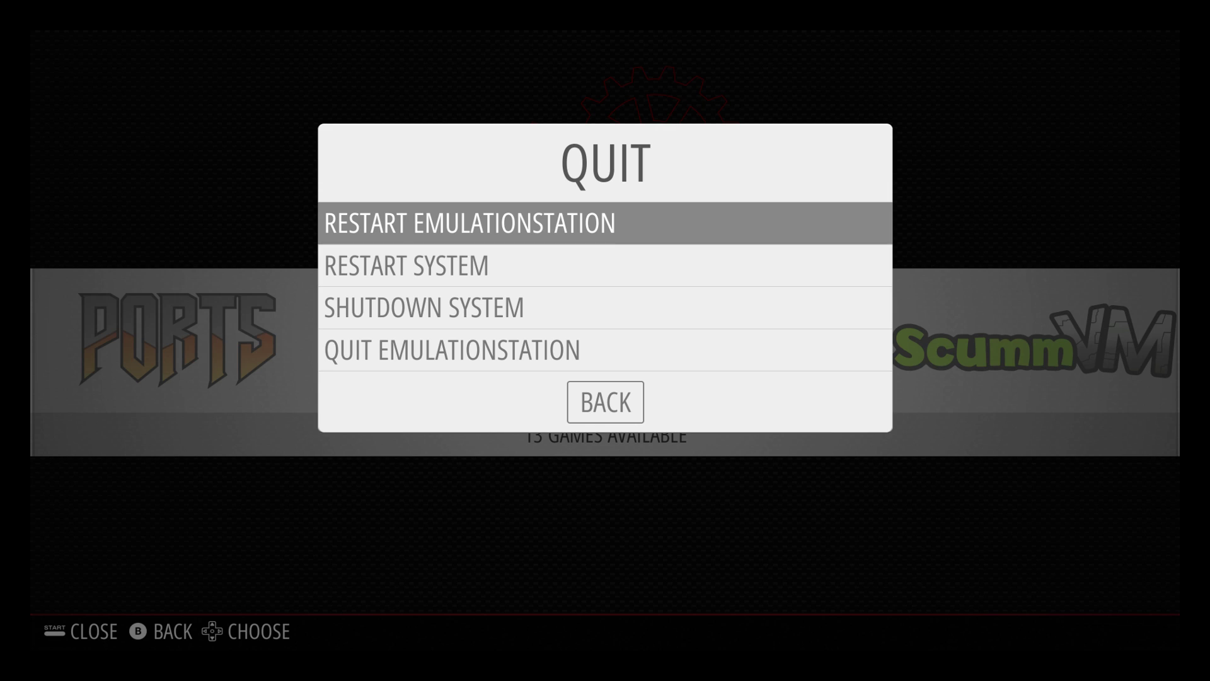
key("Return")
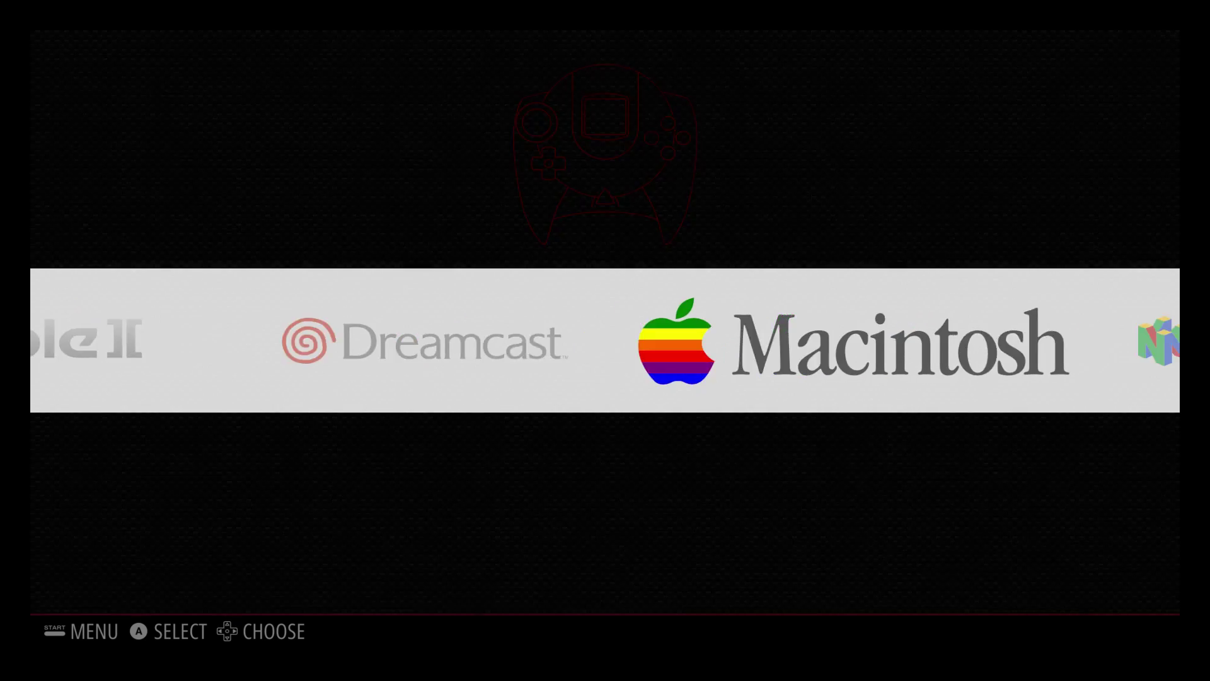
key("Right")
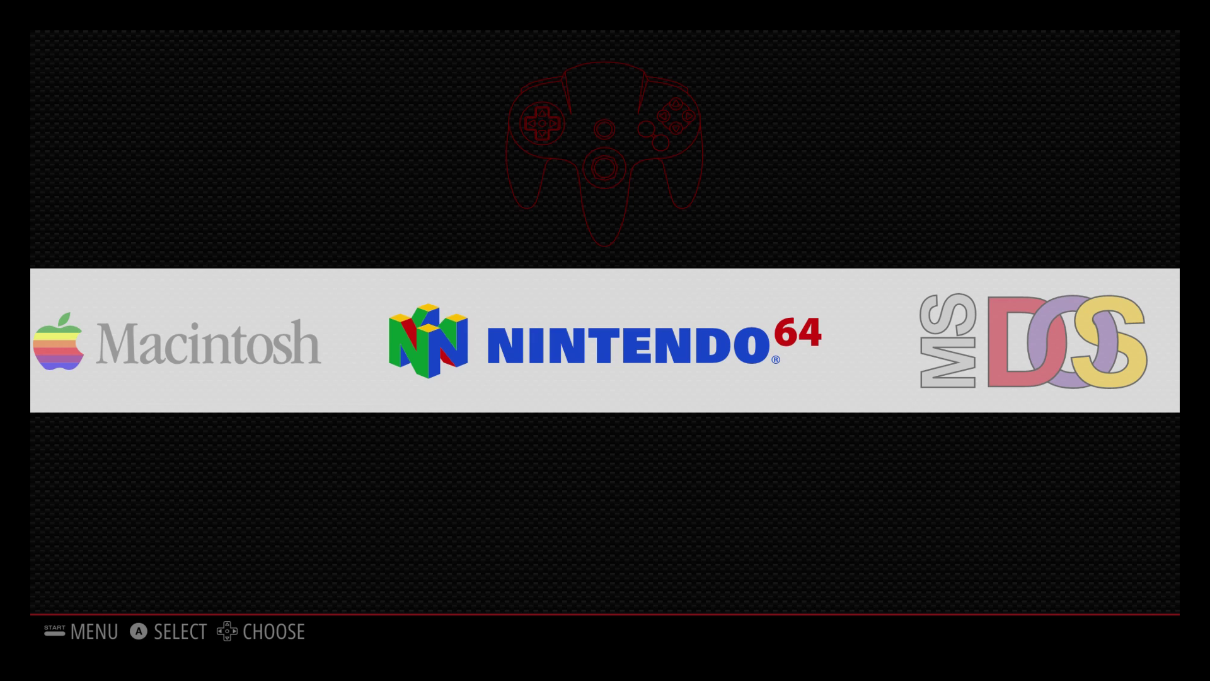
Scroll the system carousel right to Nintendo 64 and open its game list
key("Return")
Step through the N64 list and the SNES games, including Legend of Zelda, then back out to the carousel
key("Down")
key("Down")
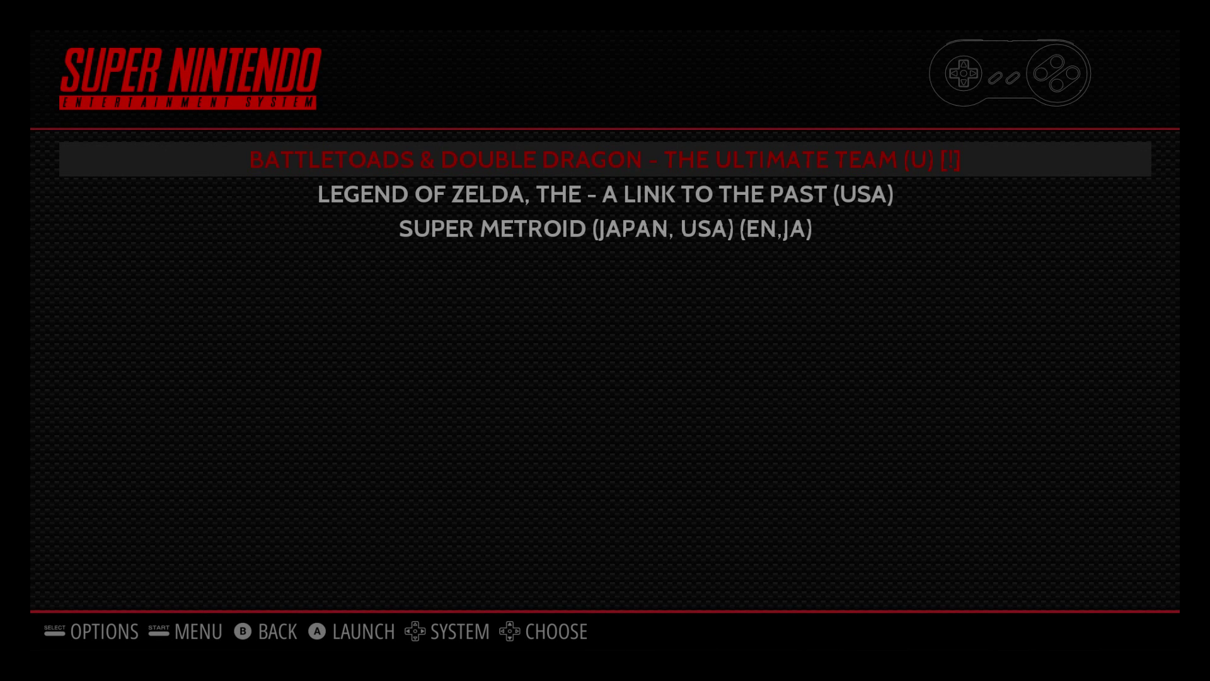
key("Down")
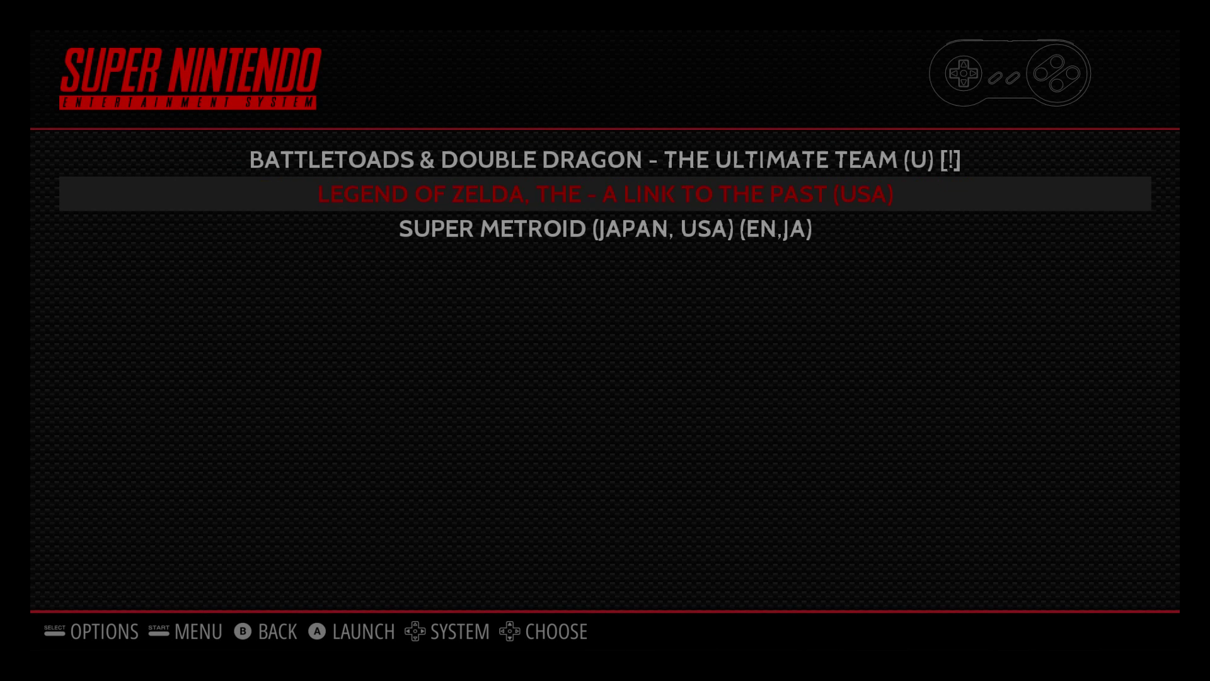
key("Down")
key("Up")
key("Up")
key("Down")
key("Down")
key("Up")
key("Up")
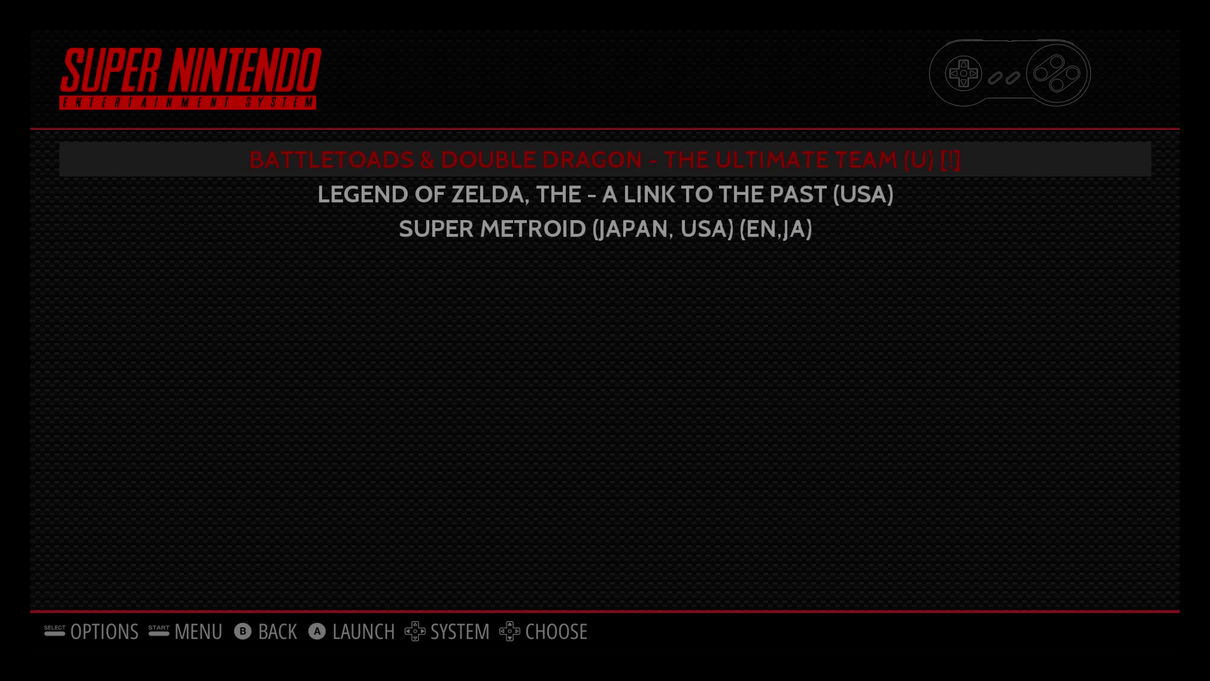
key("Down")
key("Down")
key("Up")
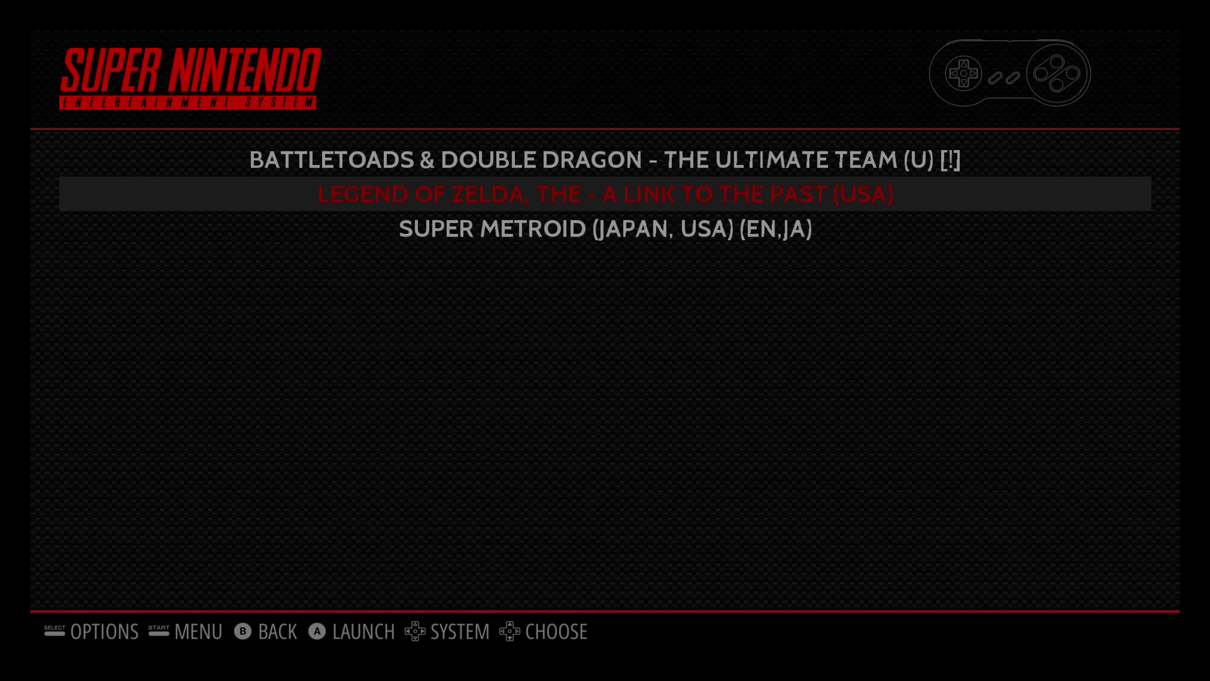
key("Escape")
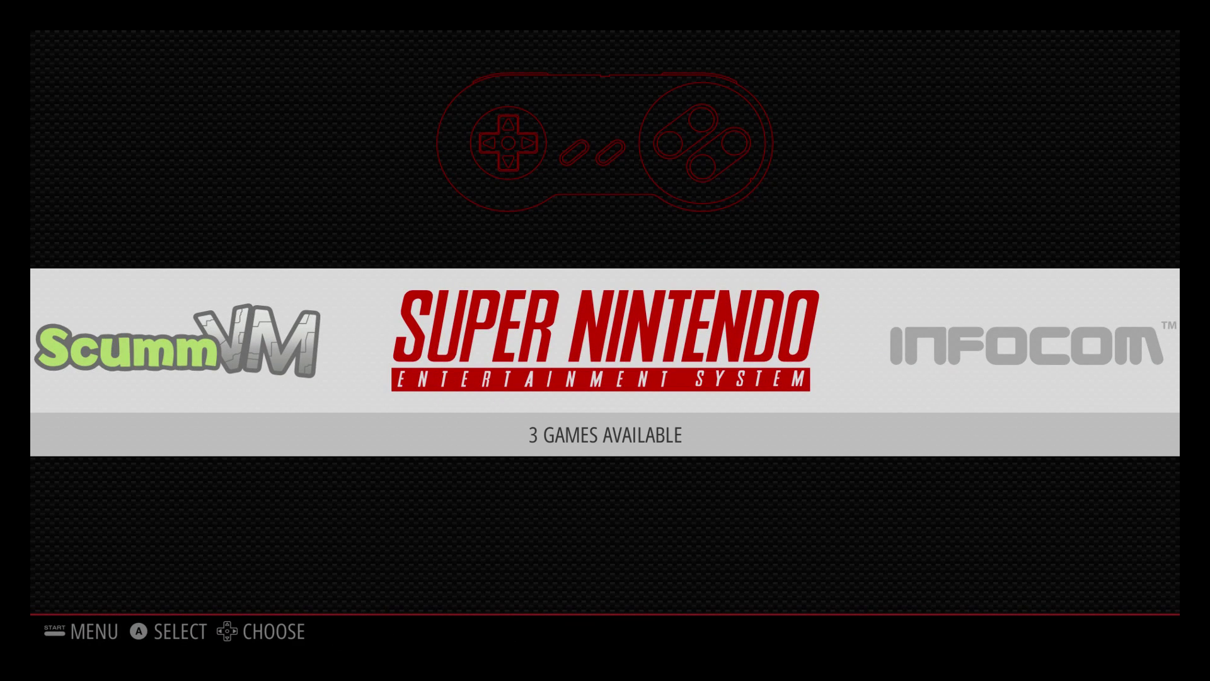